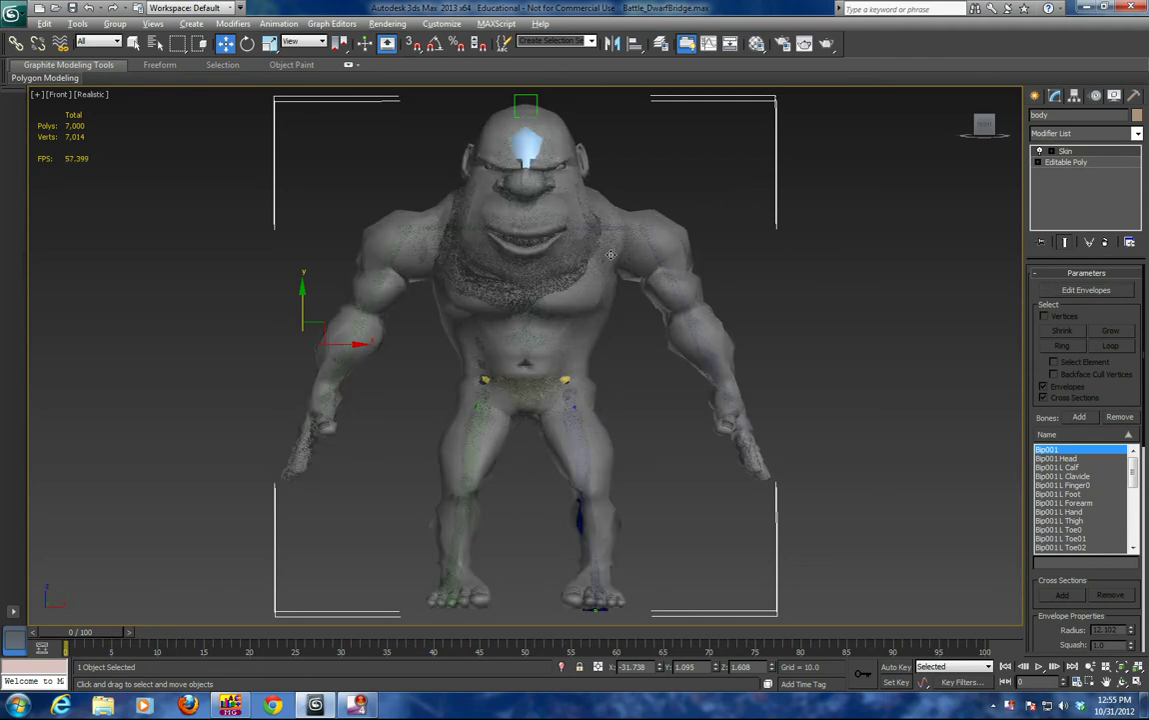
Step: Hide the body mesh to examine the biped skeleton underneath, and unhide all objects again
scroll(623, 318, "up", 3)
scroll(624, 318, "up", 2)
middle_click_drag(656, 308, 613, 321)
scroll(613, 321, "down", 4)
right_click(583, 272)
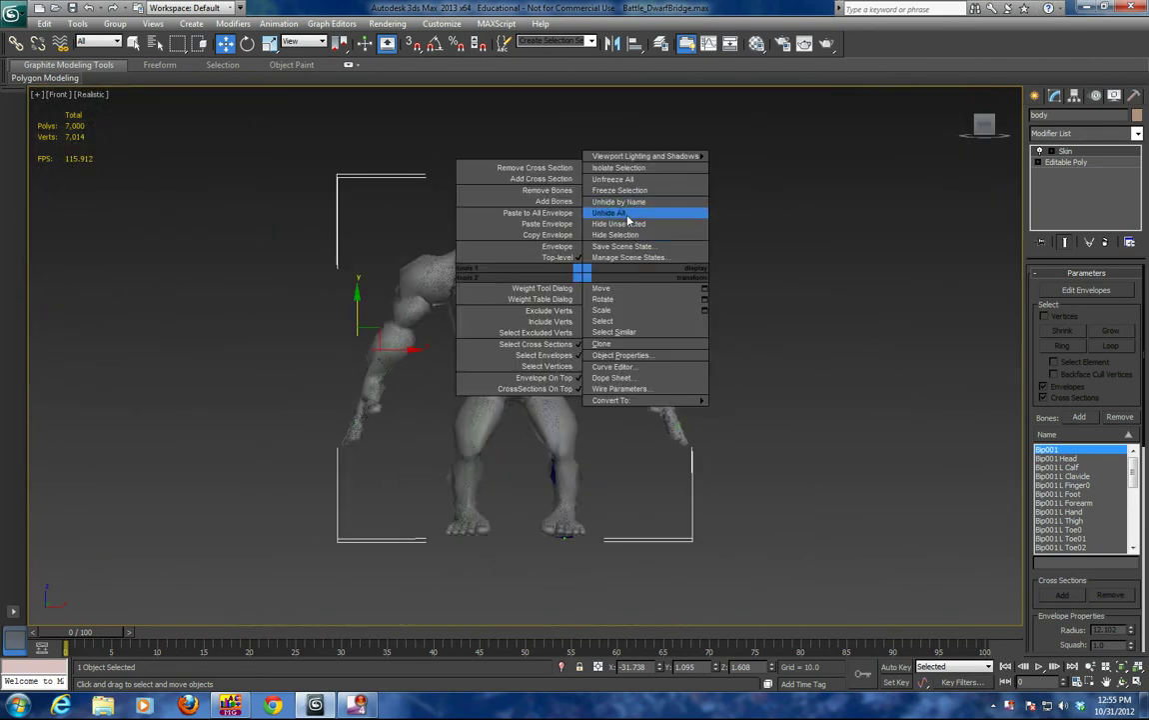
left_click(628, 236)
scroll(613, 256, "up", 3)
scroll(613, 258, "down", 1)
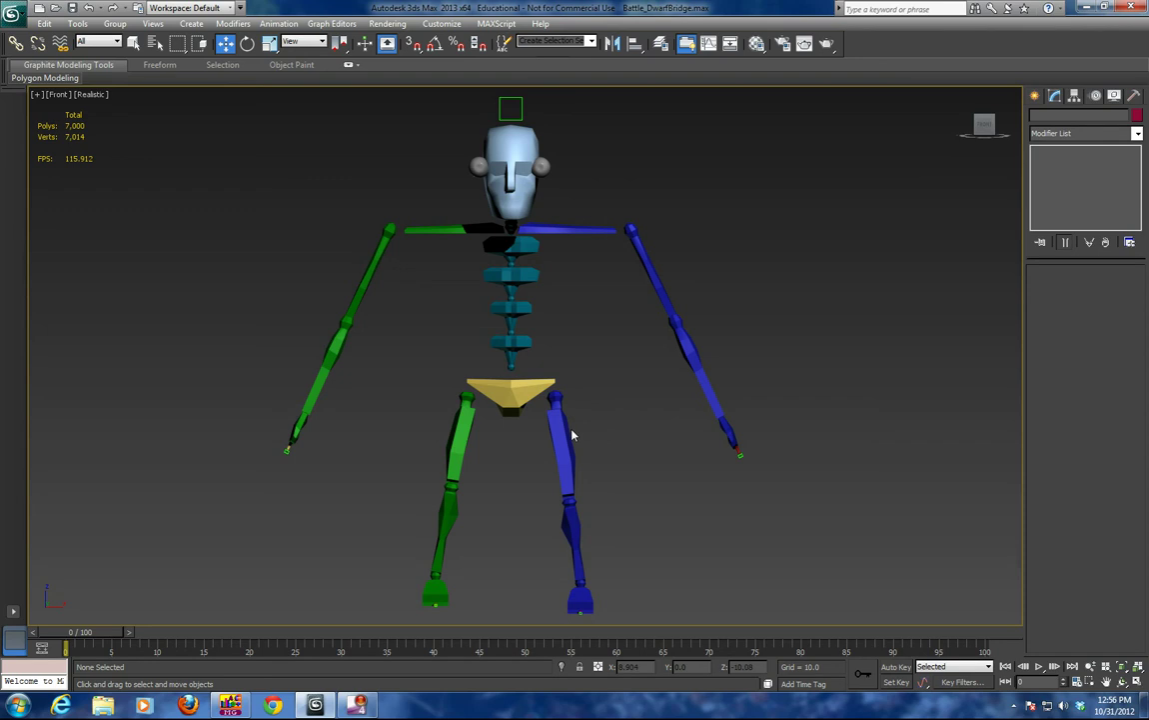
right_click(595, 283)
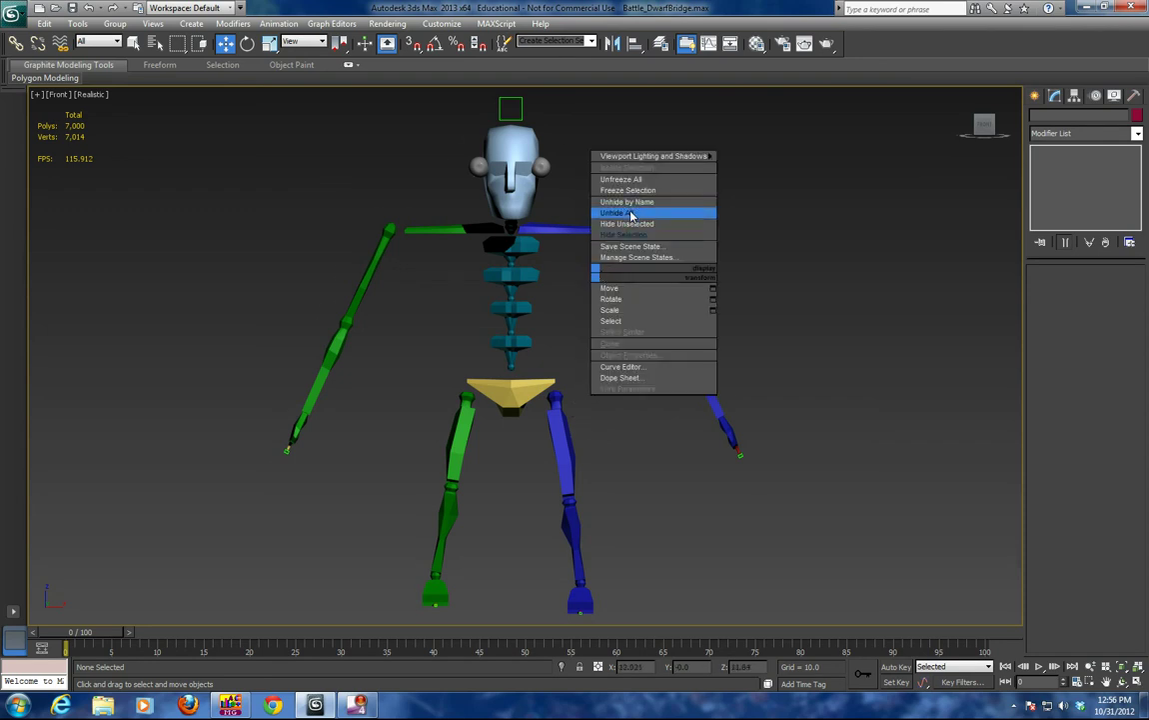
left_click(611, 216)
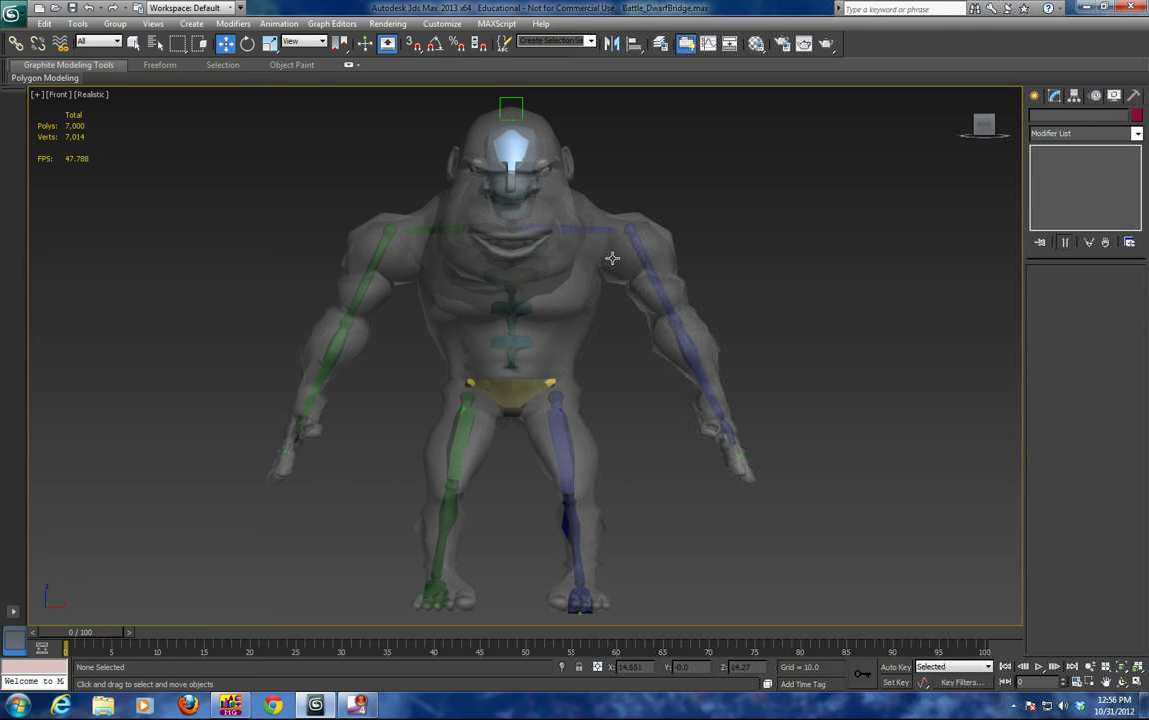
Step: Start envelope editing in the body mesh's Skin modifier and select the Bip001 L UpperArm bone
left_click(659, 240)
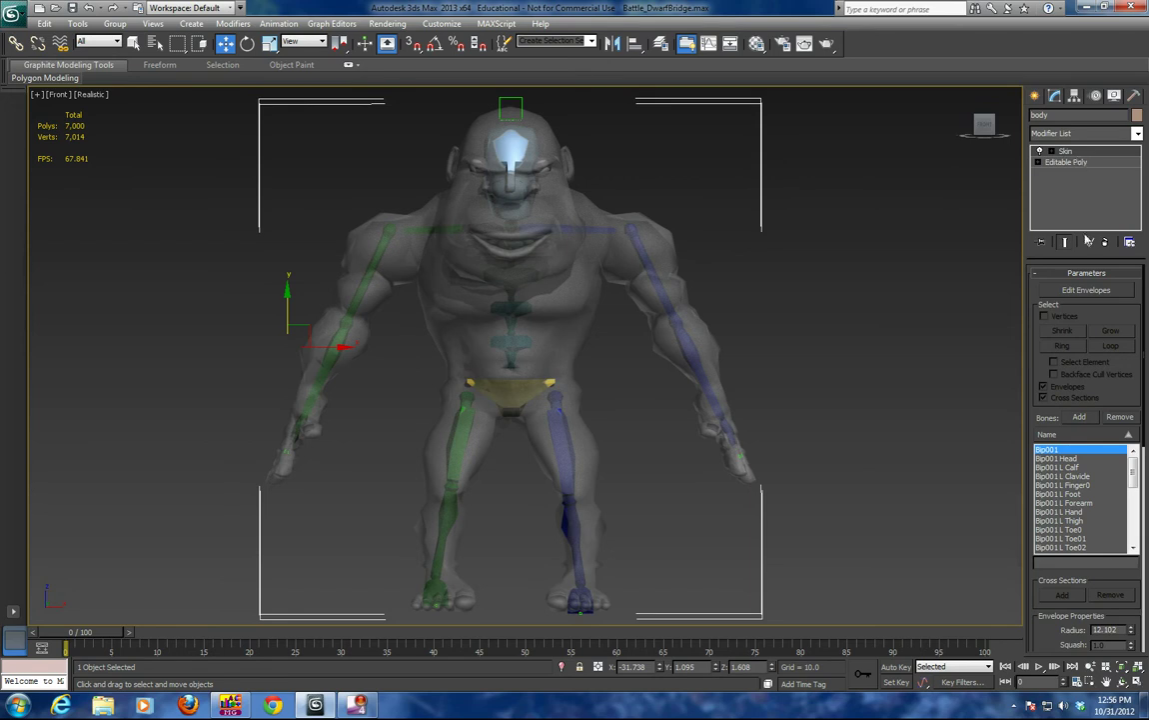
left_click(1087, 291)
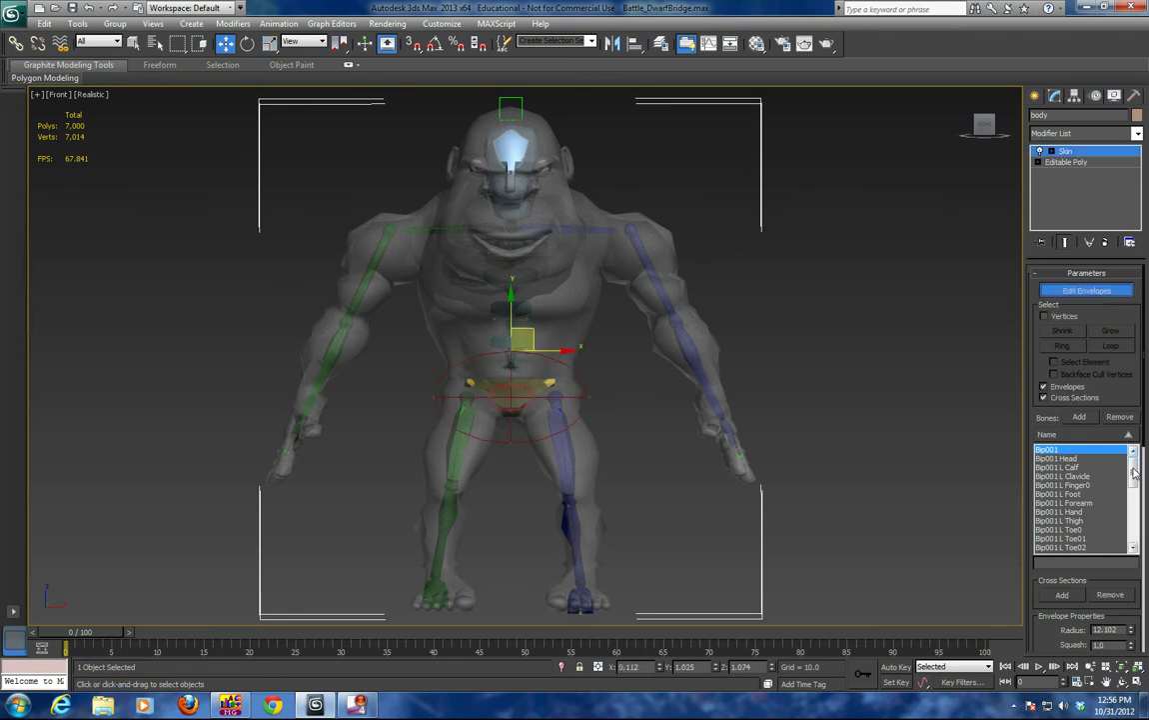
scroll(1134, 481, "down", 1)
scroll(1089, 475, "down", 1)
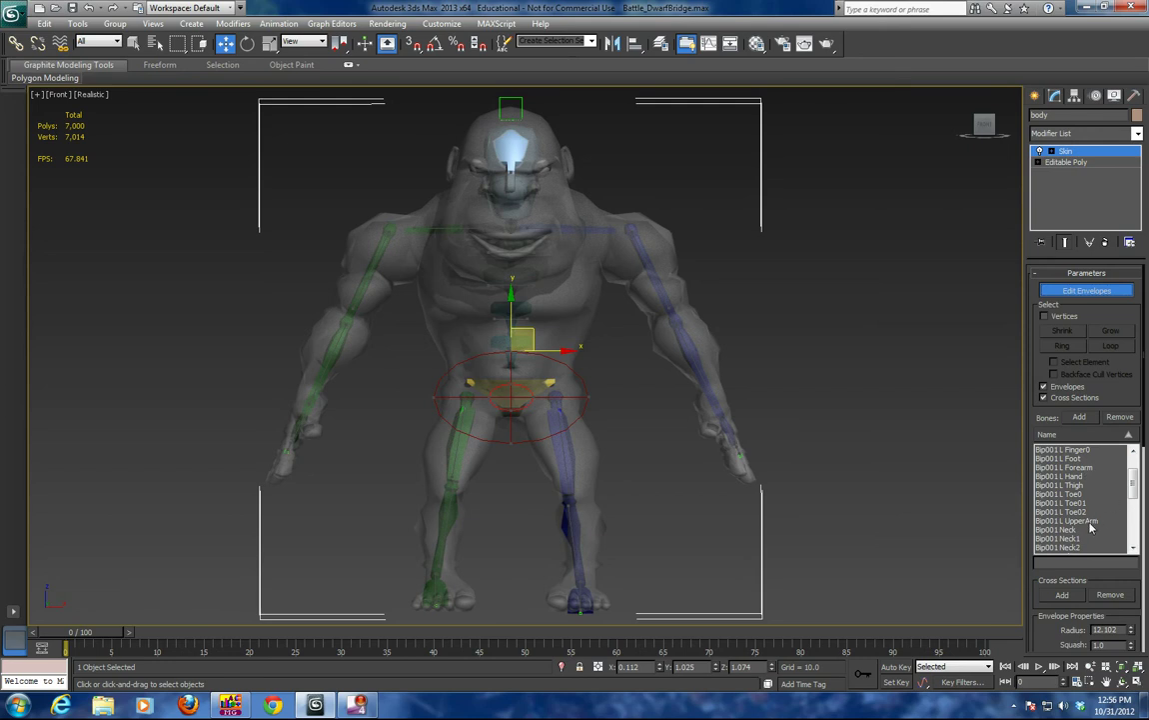
left_click(1090, 521)
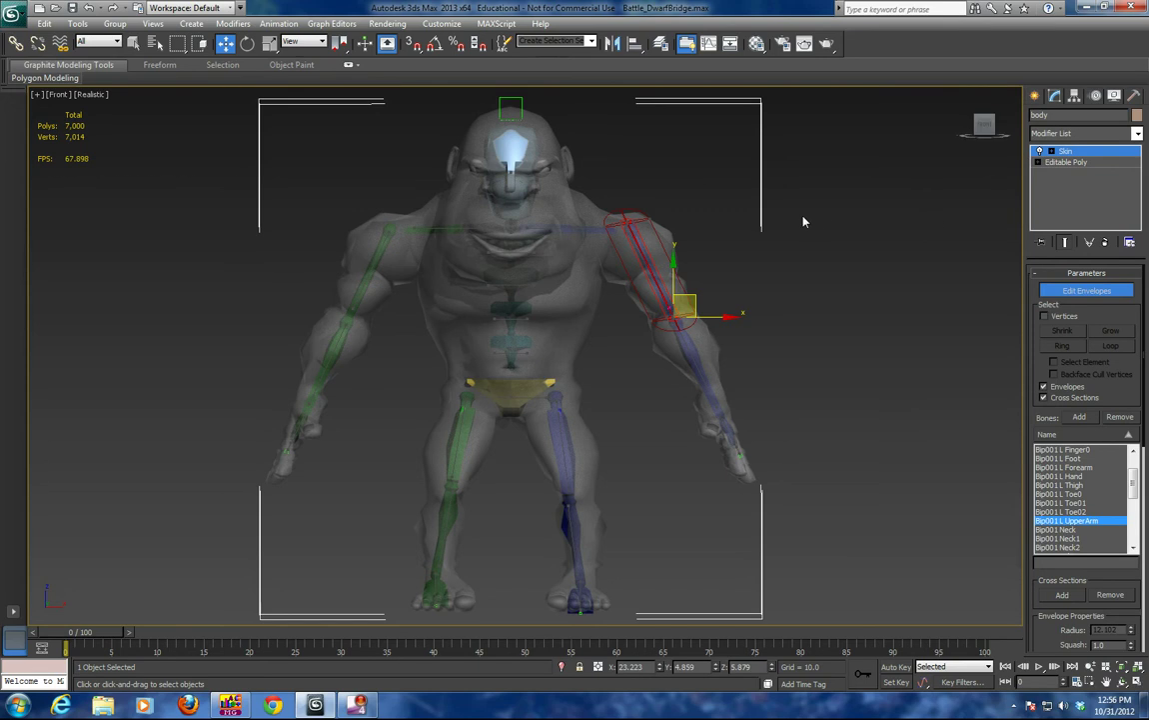
middle_click_drag(749, 228, 683, 228)
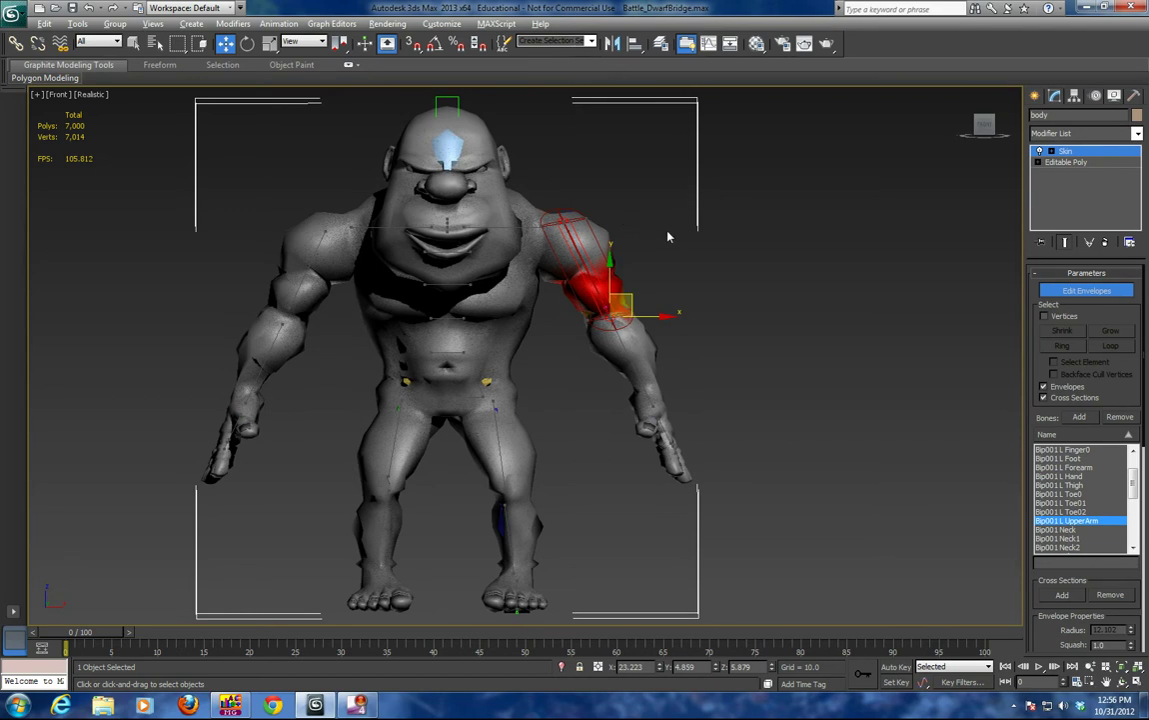
scroll(642, 284, "up", 6)
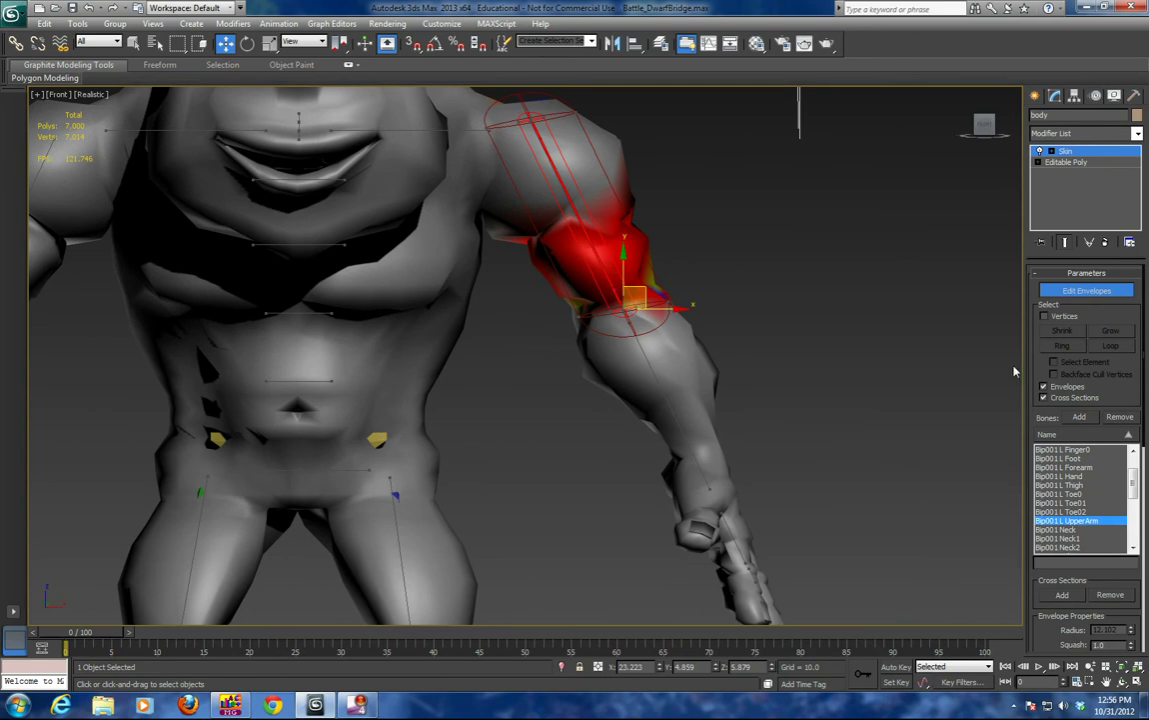
Step: Enable vertex selection, lasso the left upper arm's vertices and set their absolute effect for the upper arm bone to 1.0
left_click(1044, 315)
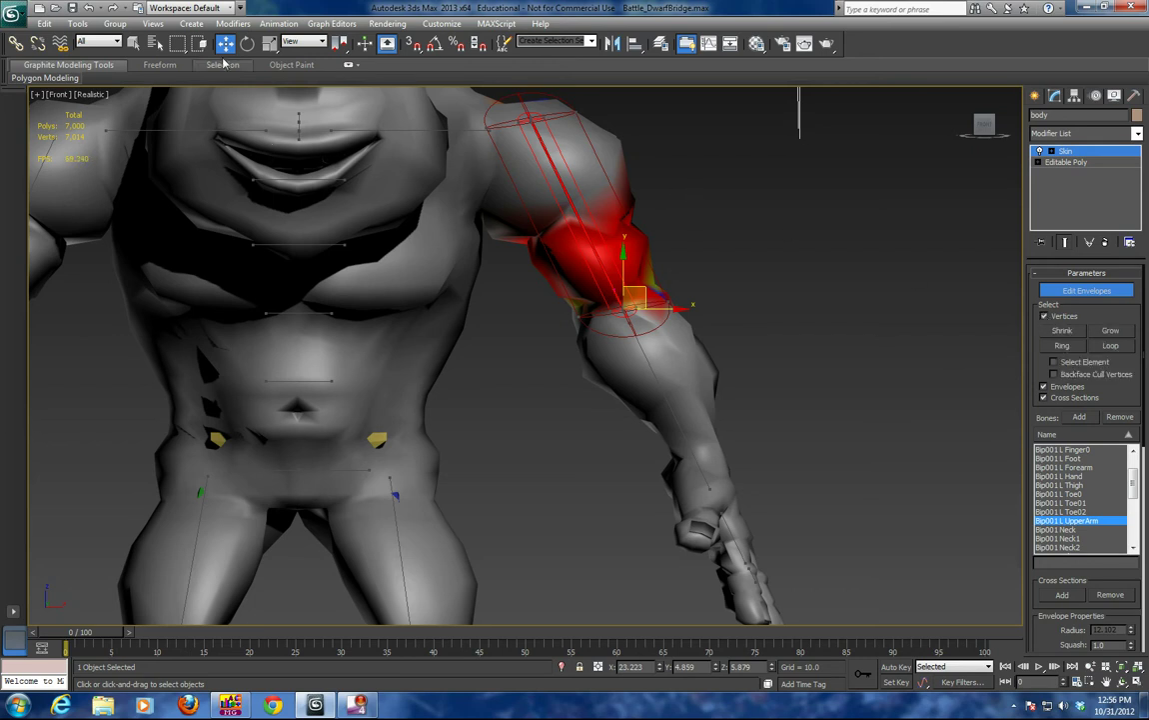
left_click(177, 43)
left_click_drag(176, 43, 181, 128)
mouse_move(617, 176)
left_mouse_down()
mouse_move(505, 212)
mouse_move(522, 282)
mouse_move(637, 303)
mouse_move(692, 247)
mouse_move(668, 171)
left_mouse_up()
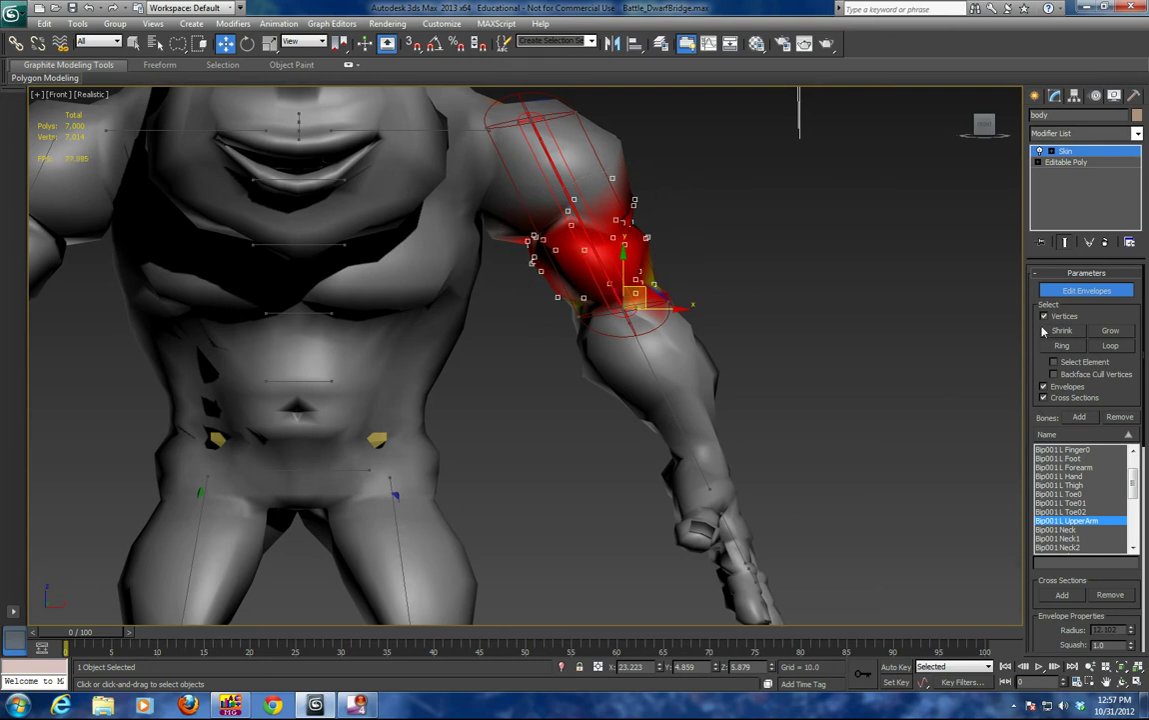
scroll(1120, 480, "down", 3)
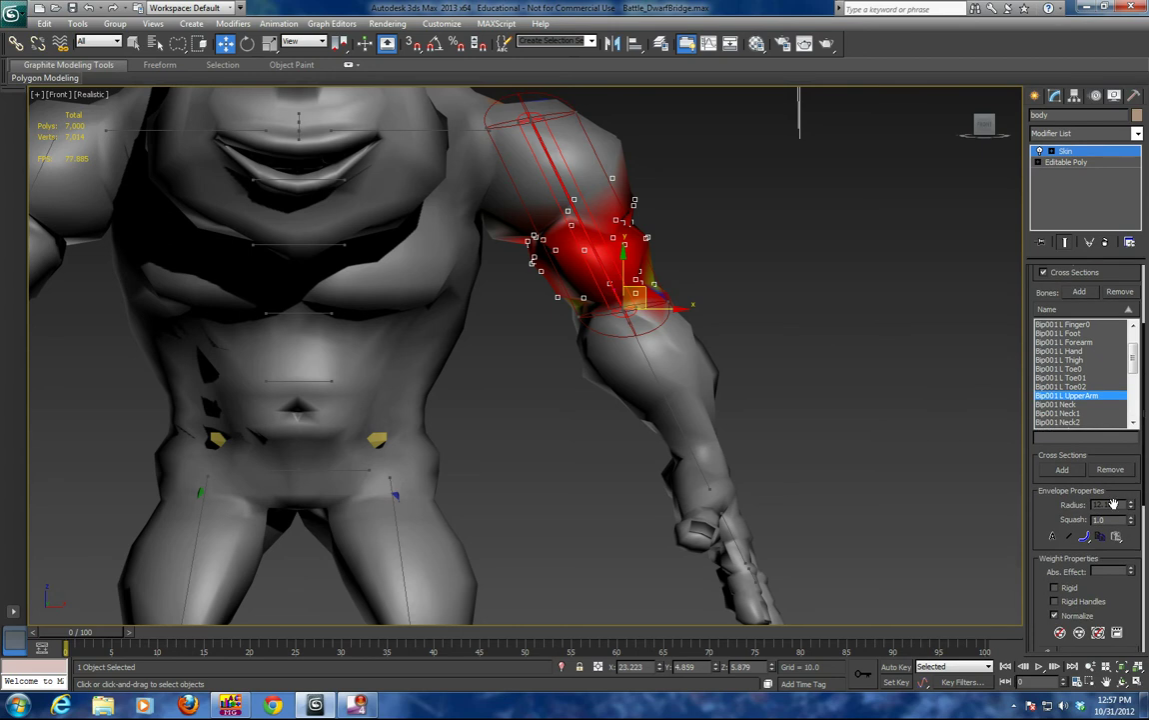
left_click_drag(1131, 574, 1127, 504)
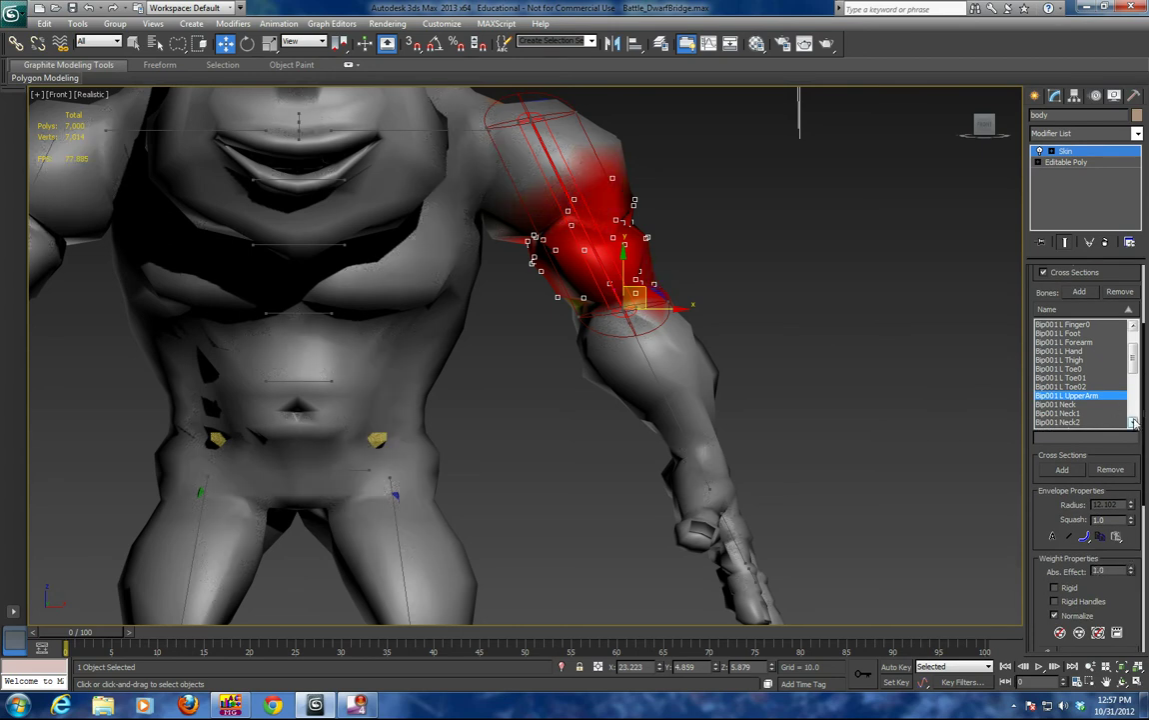
Step: Select the Bip001 L Forearm bone and give the left forearm's vertices an absolute effect of 1.0
left_click(1079, 343)
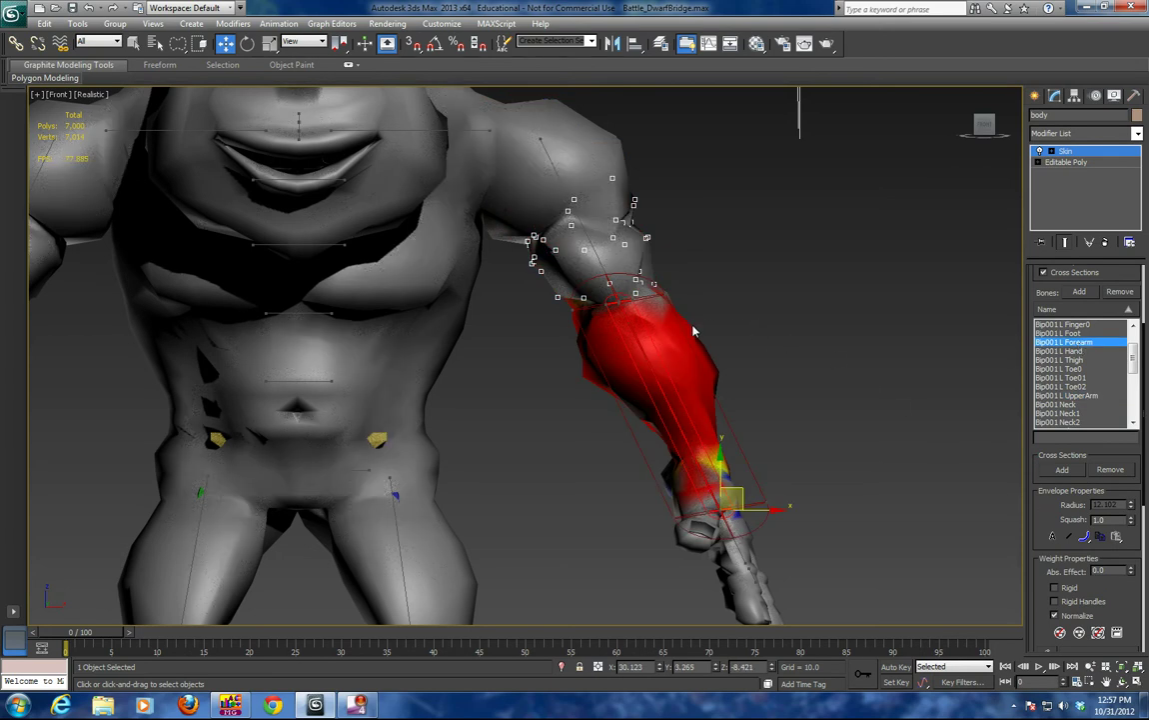
mouse_move(557, 405)
left_mouse_down()
mouse_move(642, 482)
mouse_move(752, 417)
mouse_move(751, 324)
mouse_move(756, 331)
left_mouse_up()
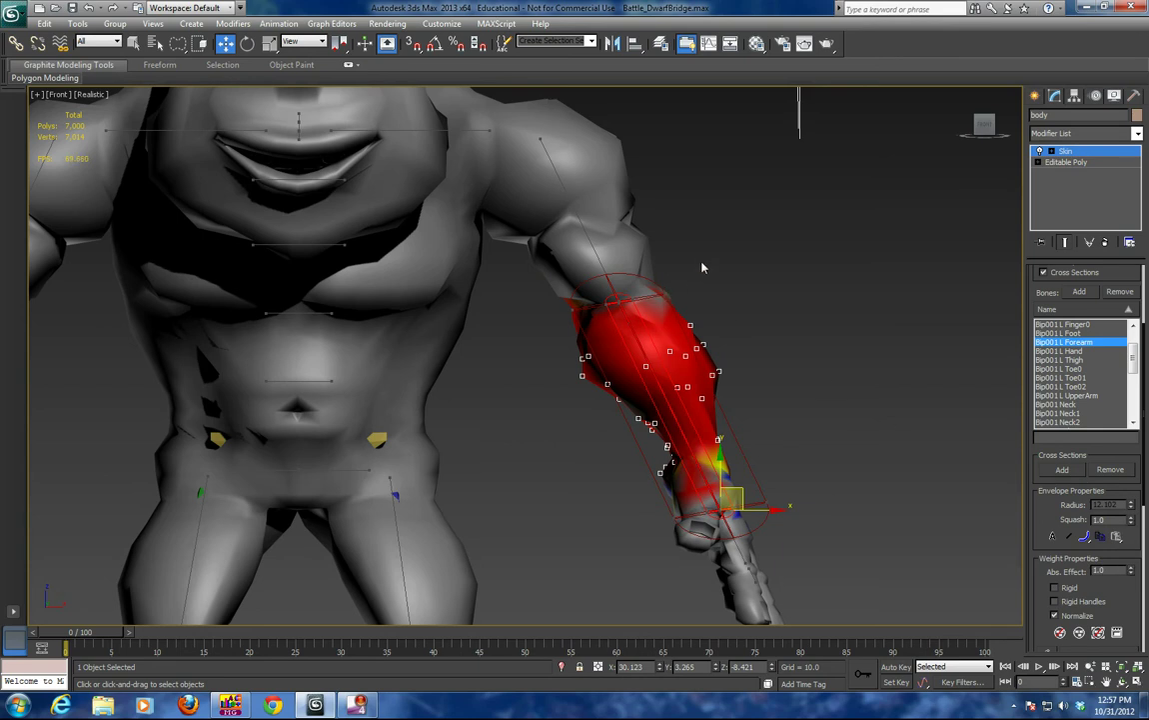
Step: Blend the forearm bone's influence at both joints, setting the elbow vertices to about 0.48 and the wrist vertices to 0.42
mouse_move(703, 265)
left_mouse_down()
mouse_move(588, 285)
mouse_move(539, 324)
mouse_move(677, 327)
mouse_move(632, 238)
mouse_move(699, 261)
left_mouse_up()
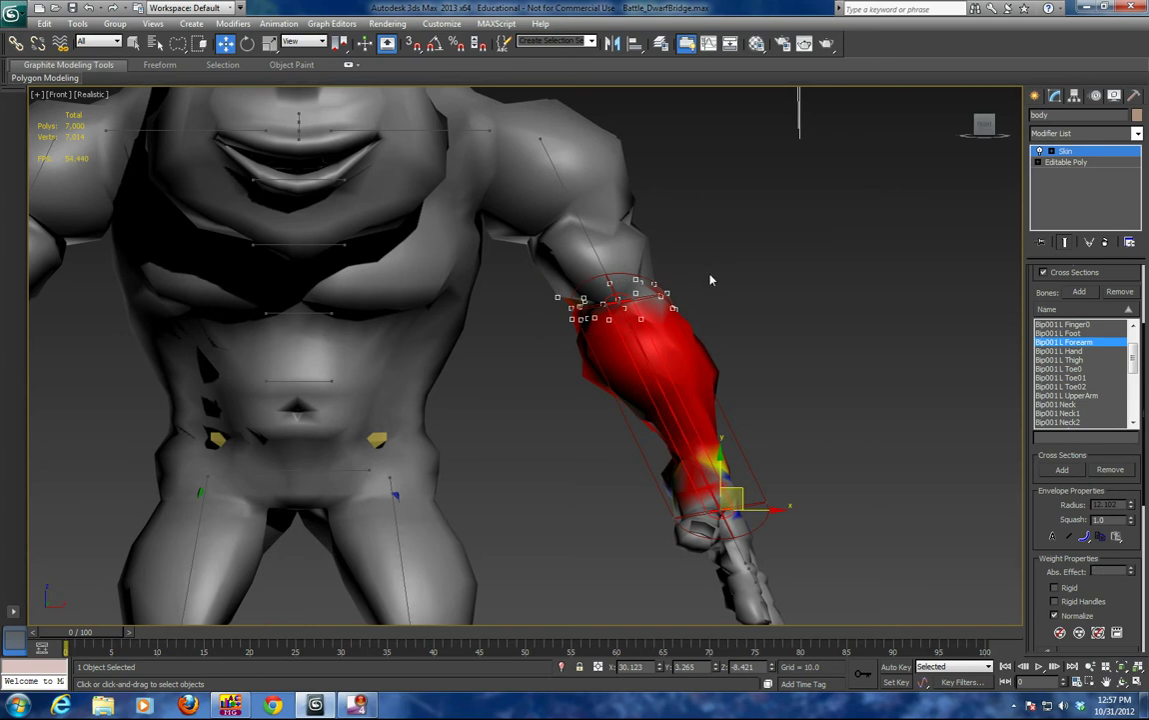
left_click_drag(1133, 574, 1133, 590)
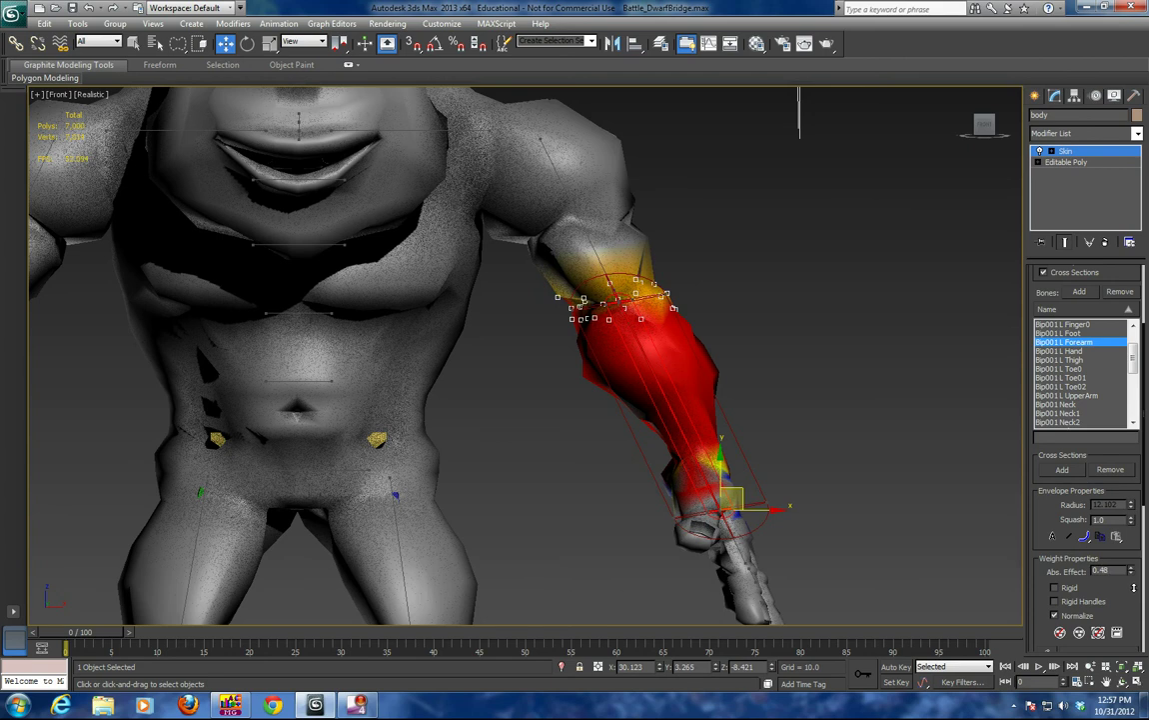
mouse_move(765, 437)
left_mouse_down()
mouse_move(649, 452)
mouse_move(662, 476)
mouse_move(729, 470)
mouse_move(766, 437)
left_mouse_up()
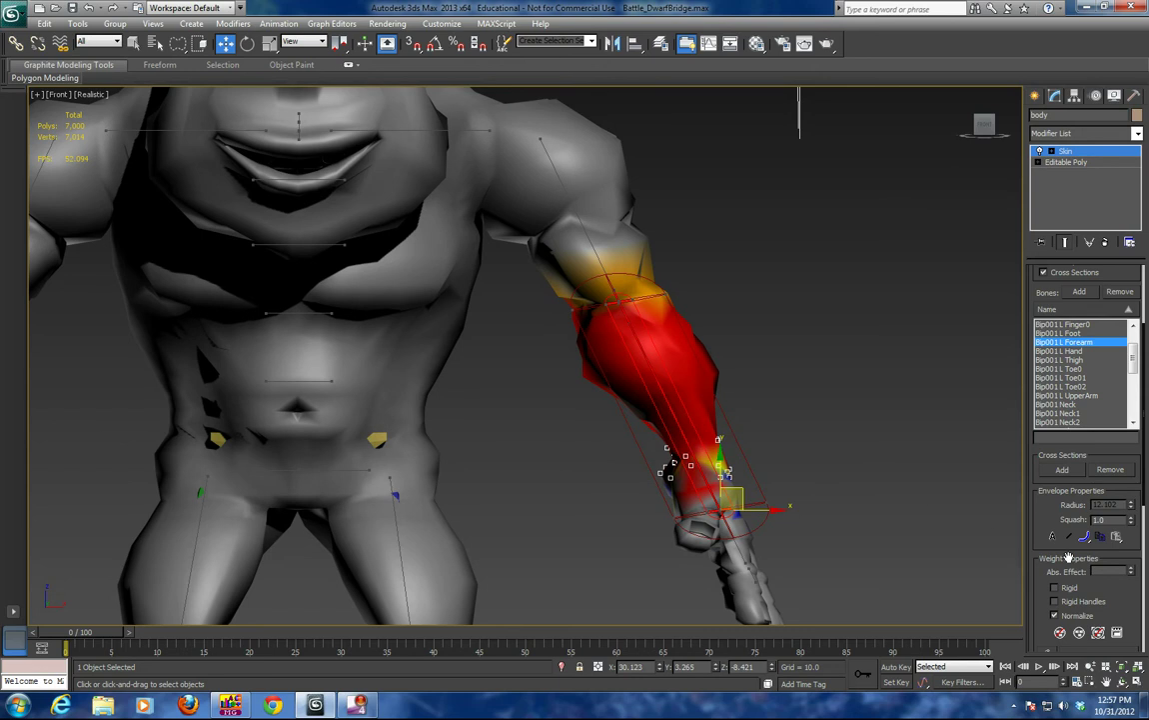
left_click_drag(1132, 570, 1132, 573)
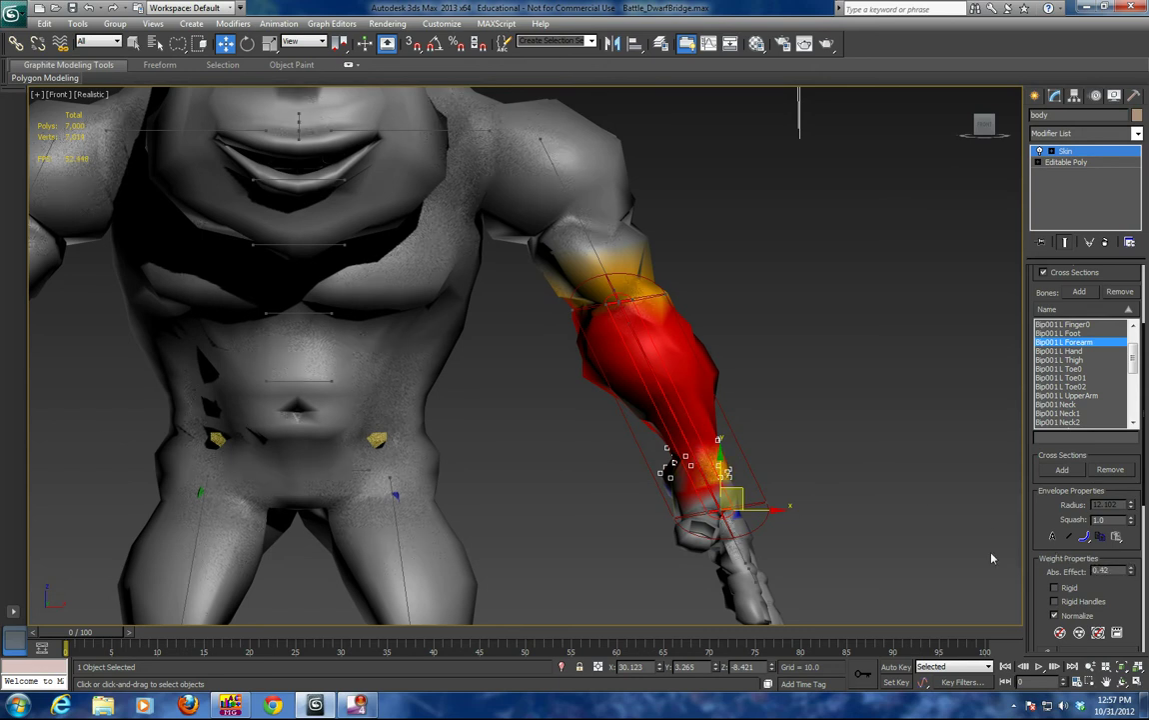
Step: Select the Bip001 L Hand bone and give all the left hand and finger vertices an absolute effect of 1.0
left_click(1074, 352)
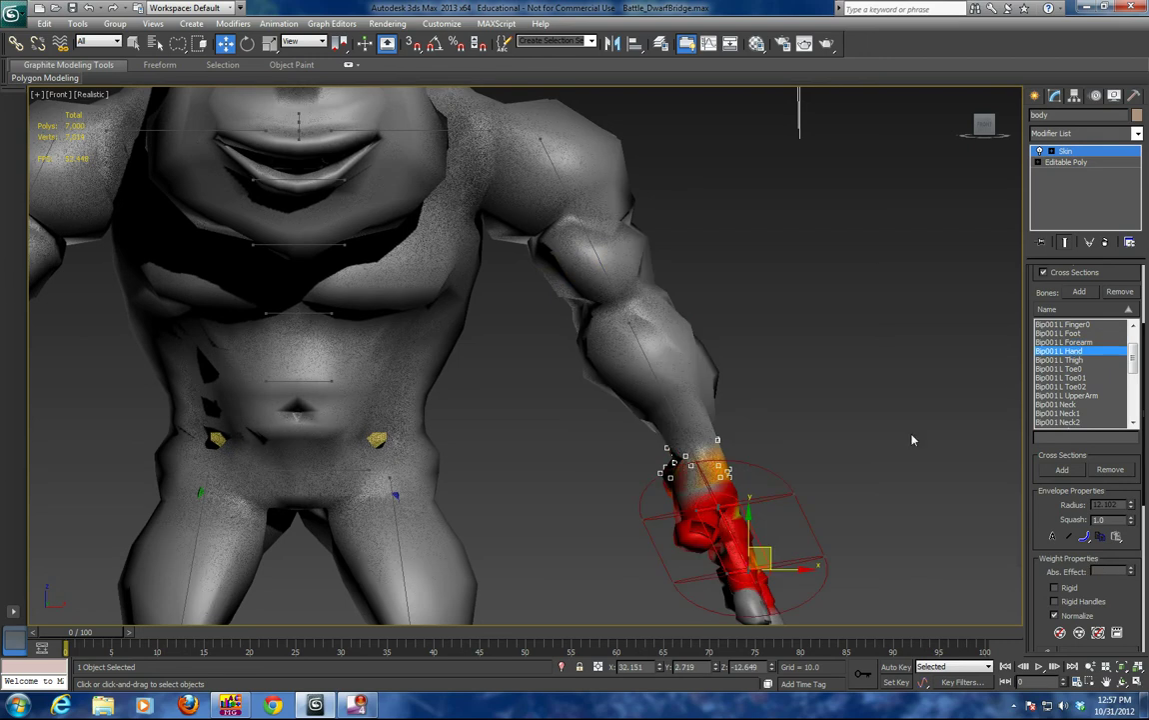
middle_click_drag(909, 342, 846, 398, "alt")
mouse_move(705, 428)
left_mouse_down()
mouse_move(564, 459)
mouse_move(693, 527)
mouse_move(747, 405)
mouse_move(733, 365)
left_mouse_up()
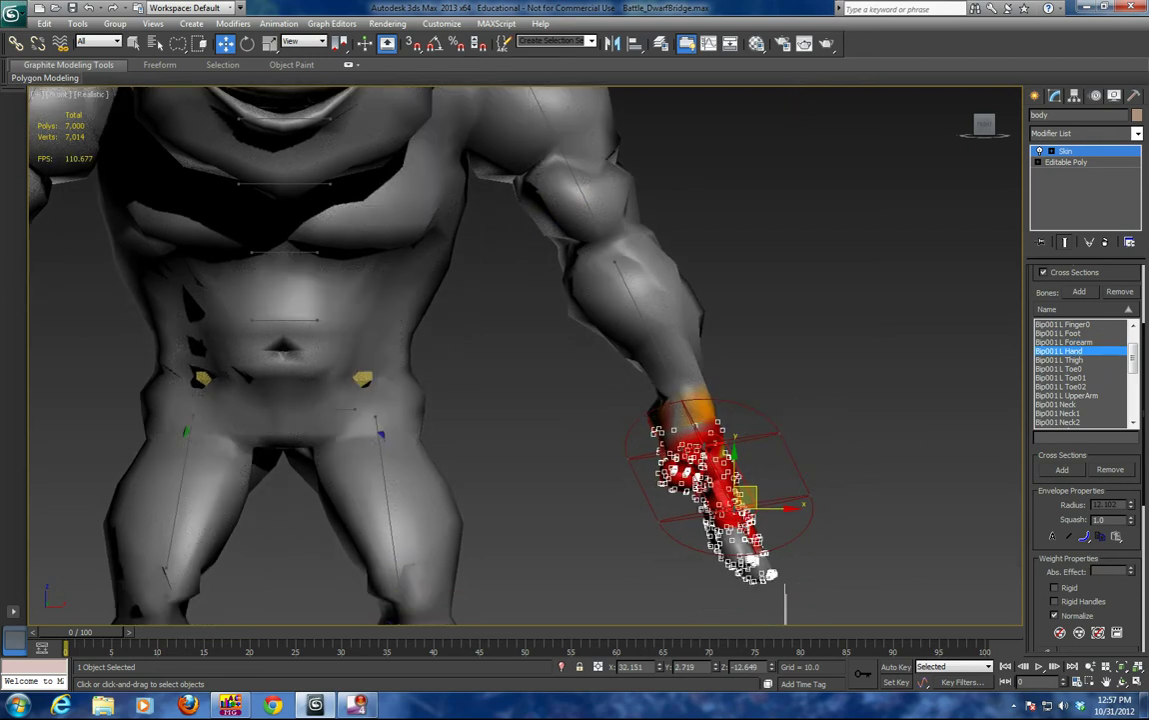
left_click_drag(1131, 573, 1119, 507)
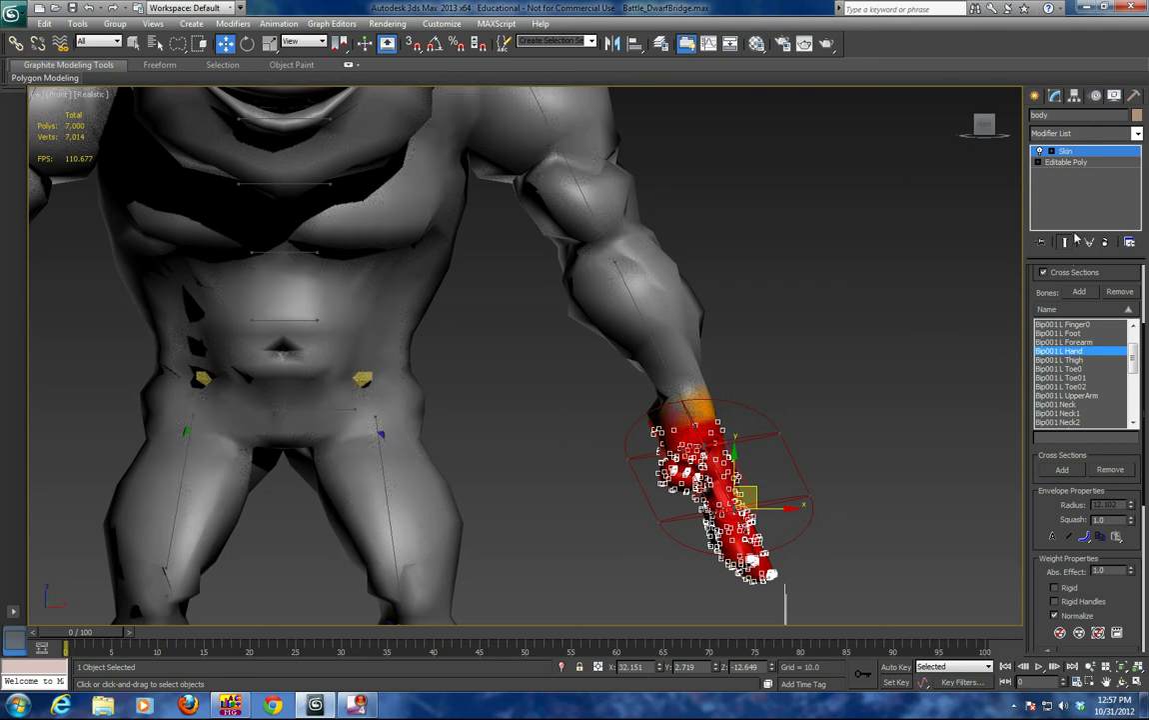
Step: Leave the Skin modifier's envelope editing and restrict the selection filter to Bone
left_click(1068, 152)
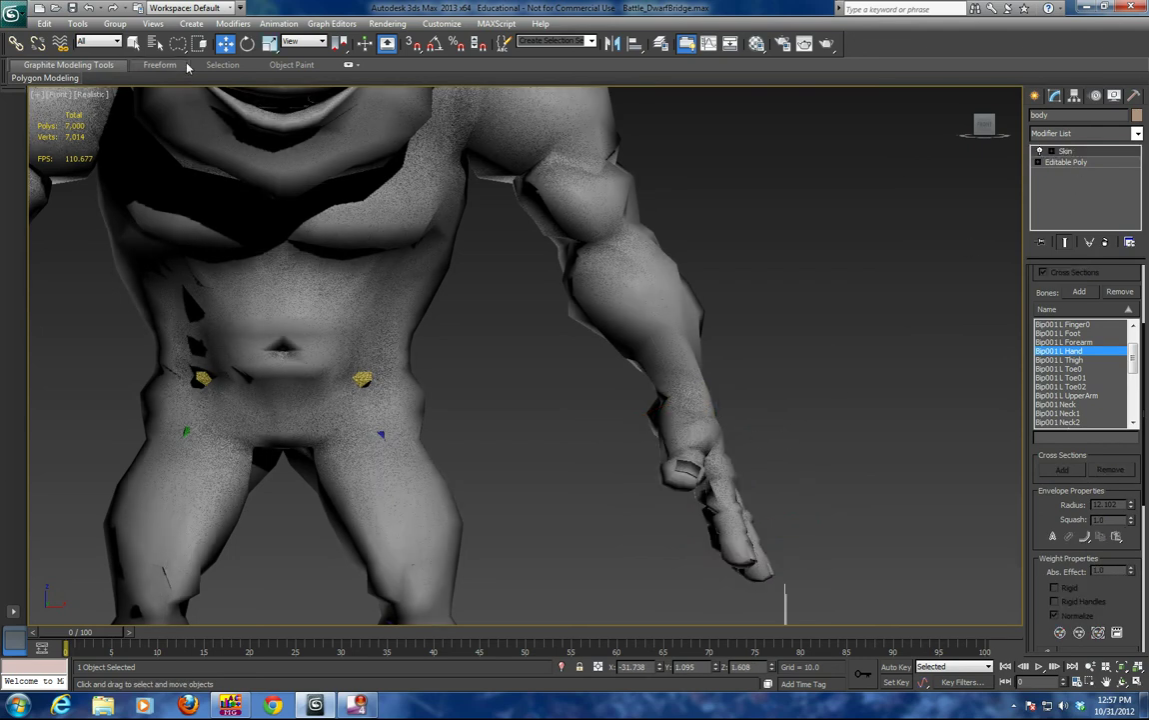
left_click(104, 43)
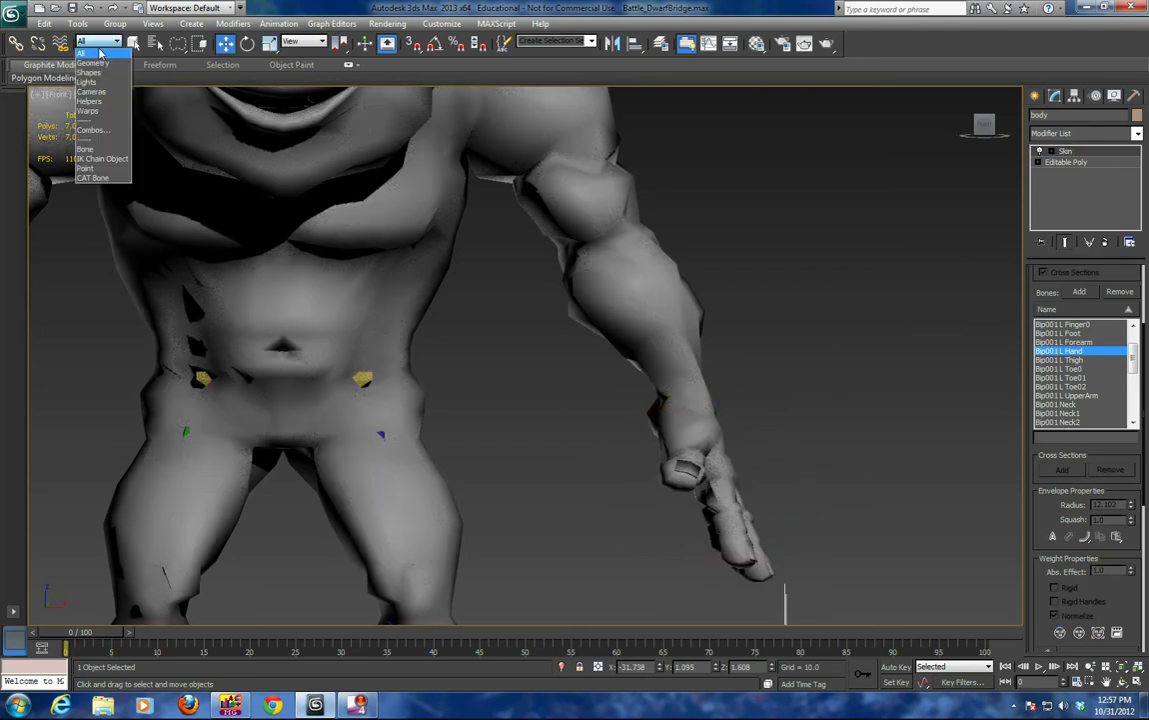
left_click(103, 148)
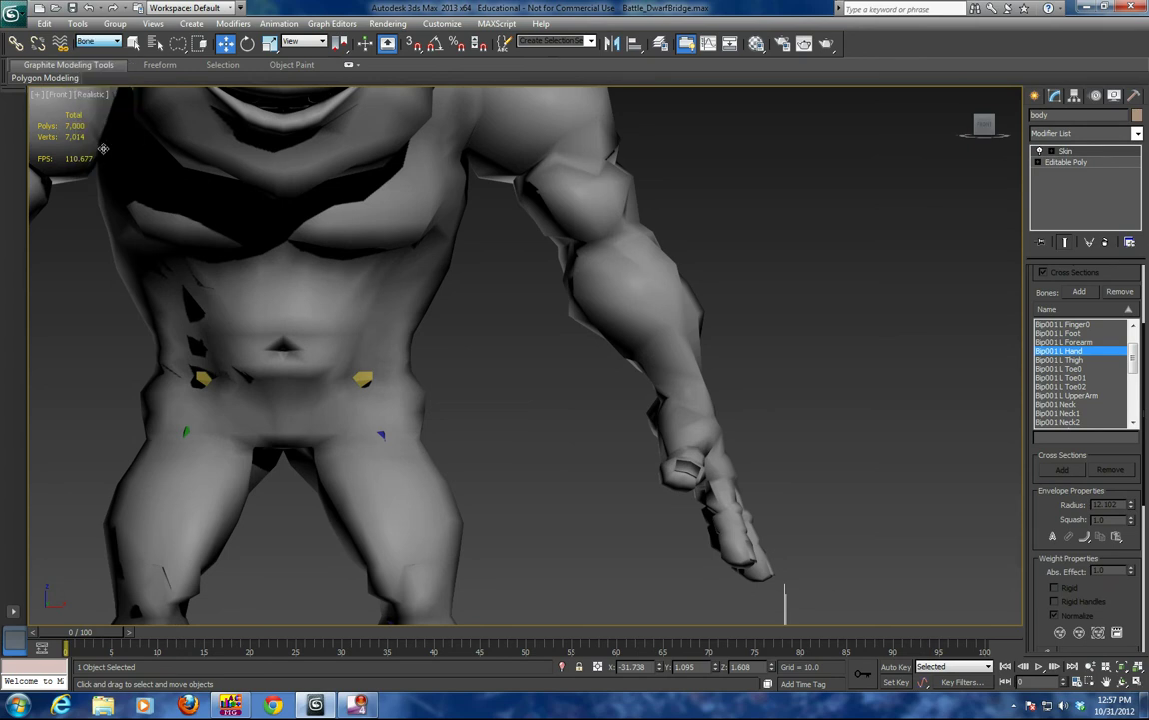
Step: Try to select the left hand bone through the body mesh, and clear the selection
left_click(690, 388)
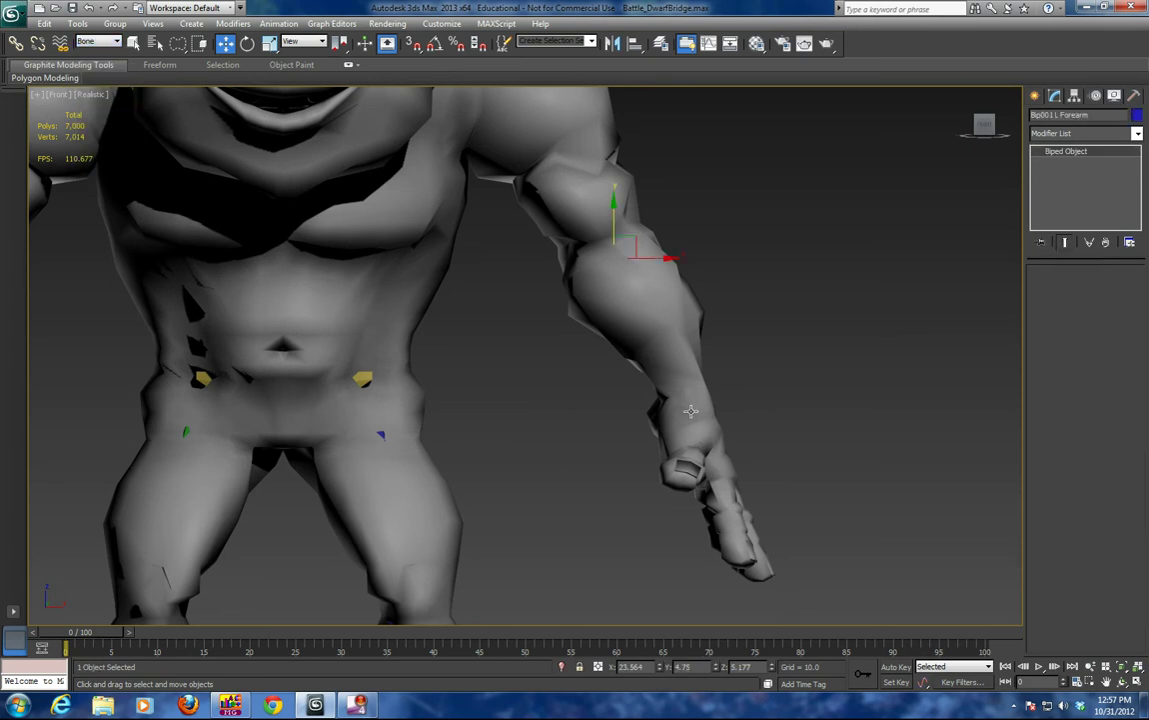
middle_click_drag(683, 410, 690, 423, "alt")
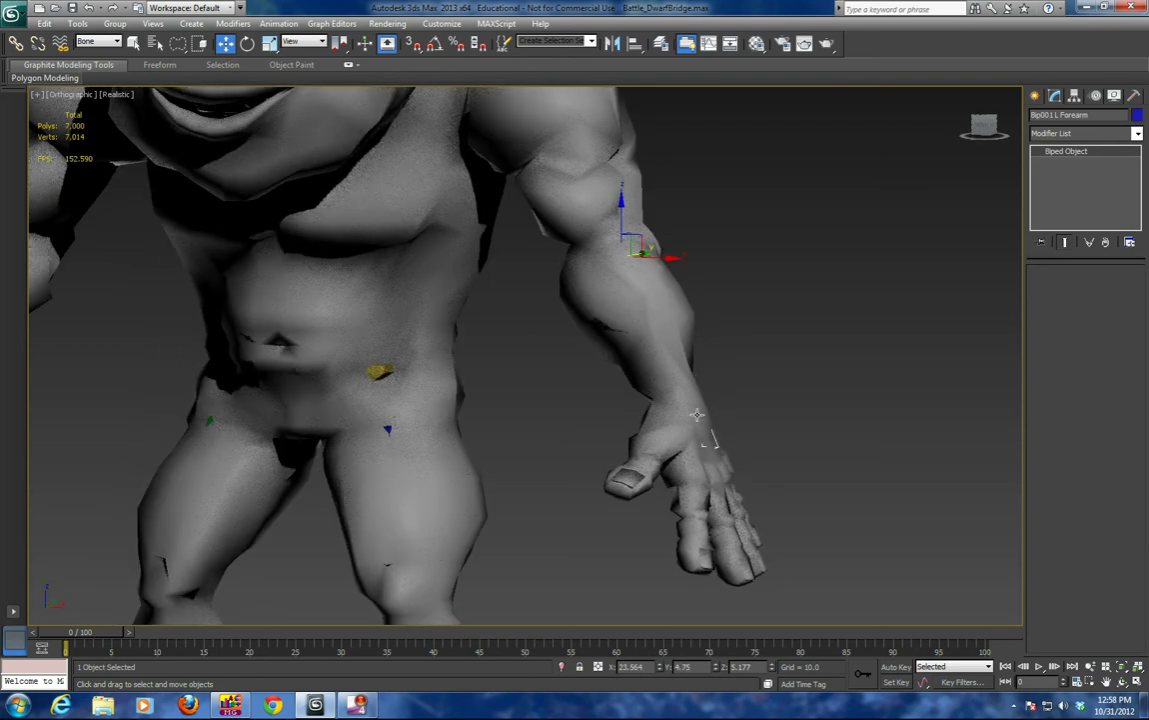
left_click(696, 417)
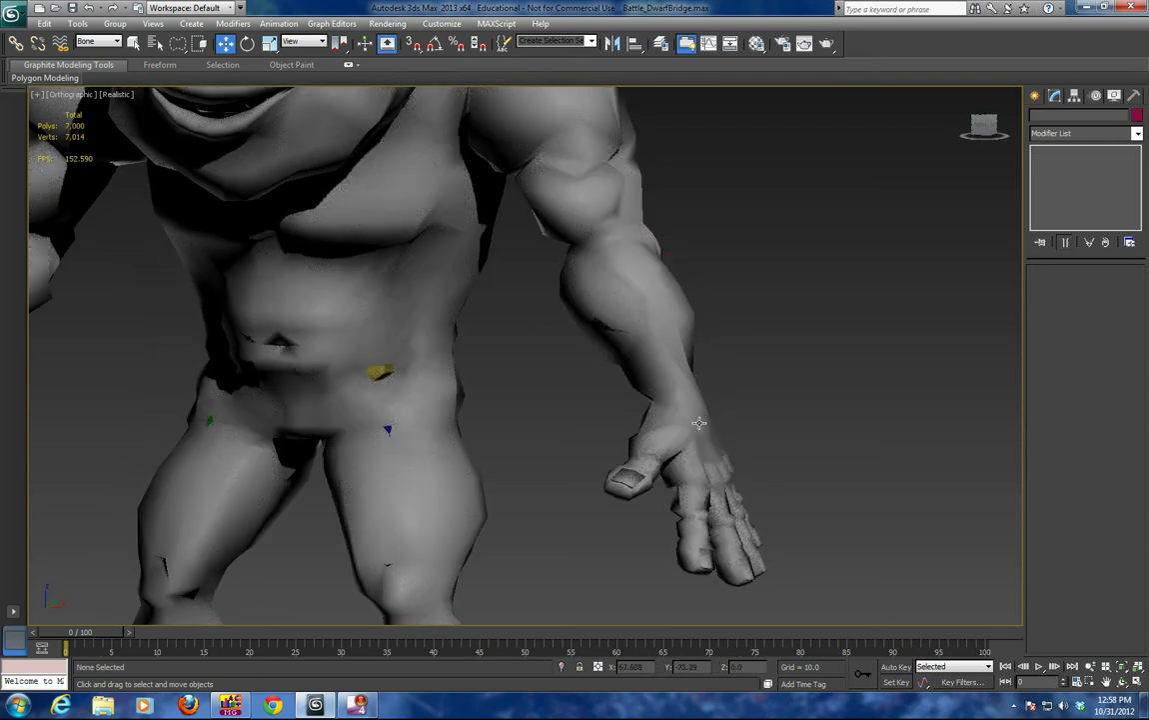
double_click(700, 417)
left_click_drag(705, 416, 740, 390)
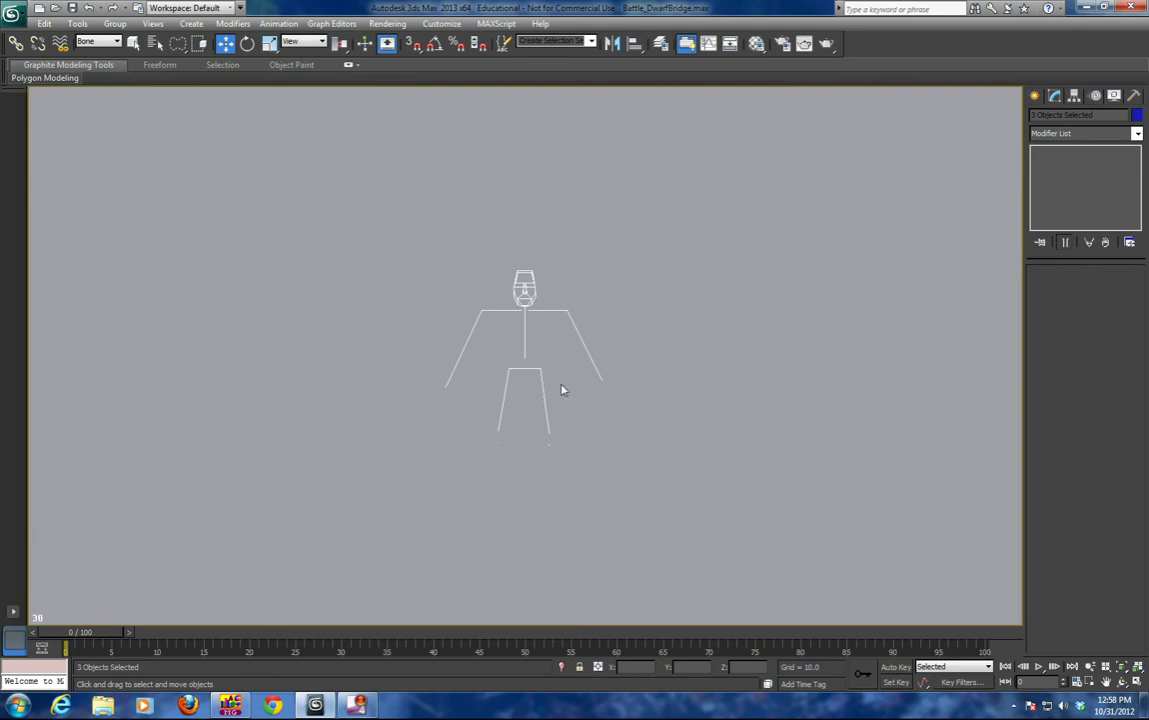
left_click(619, 320)
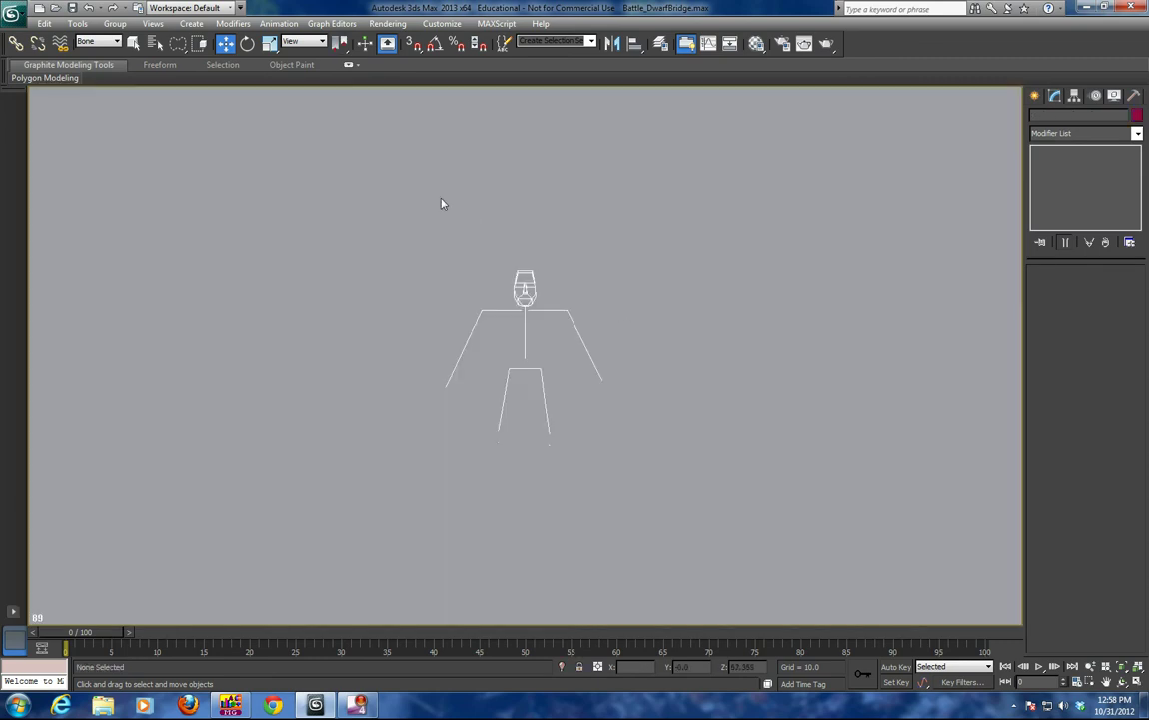
Step: Switch the viewport showing the biped skeleton to the Perspective view
key("v")
key("f")
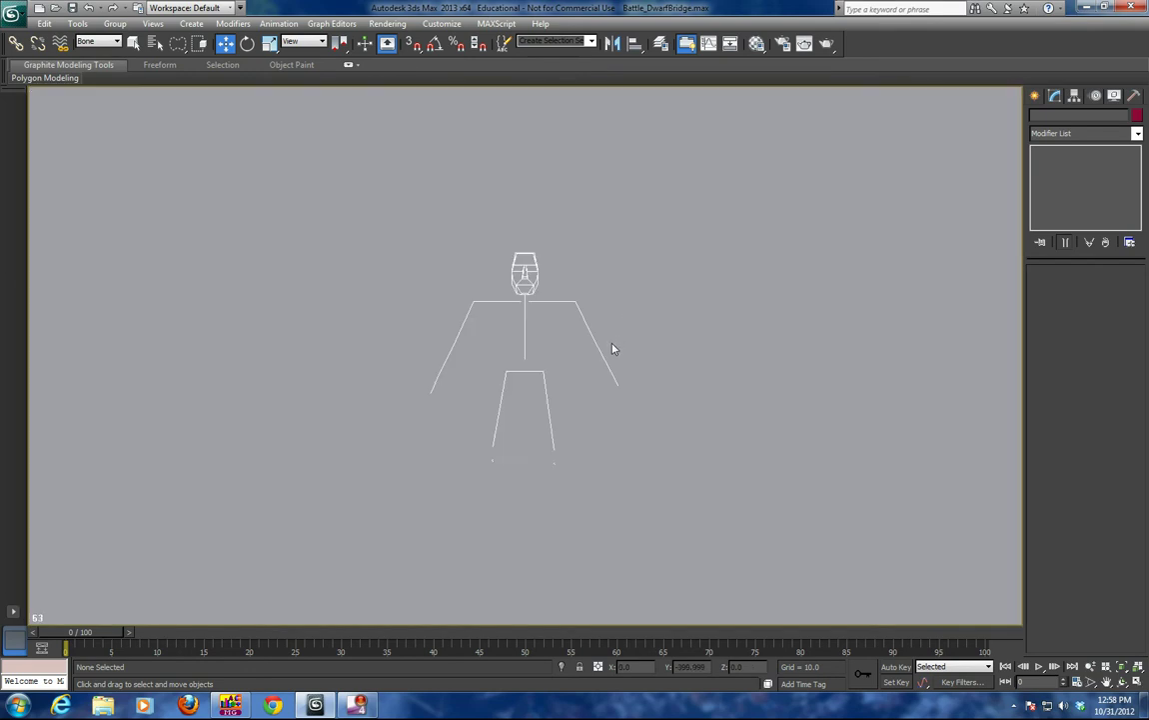
scroll(614, 349, "up", 5)
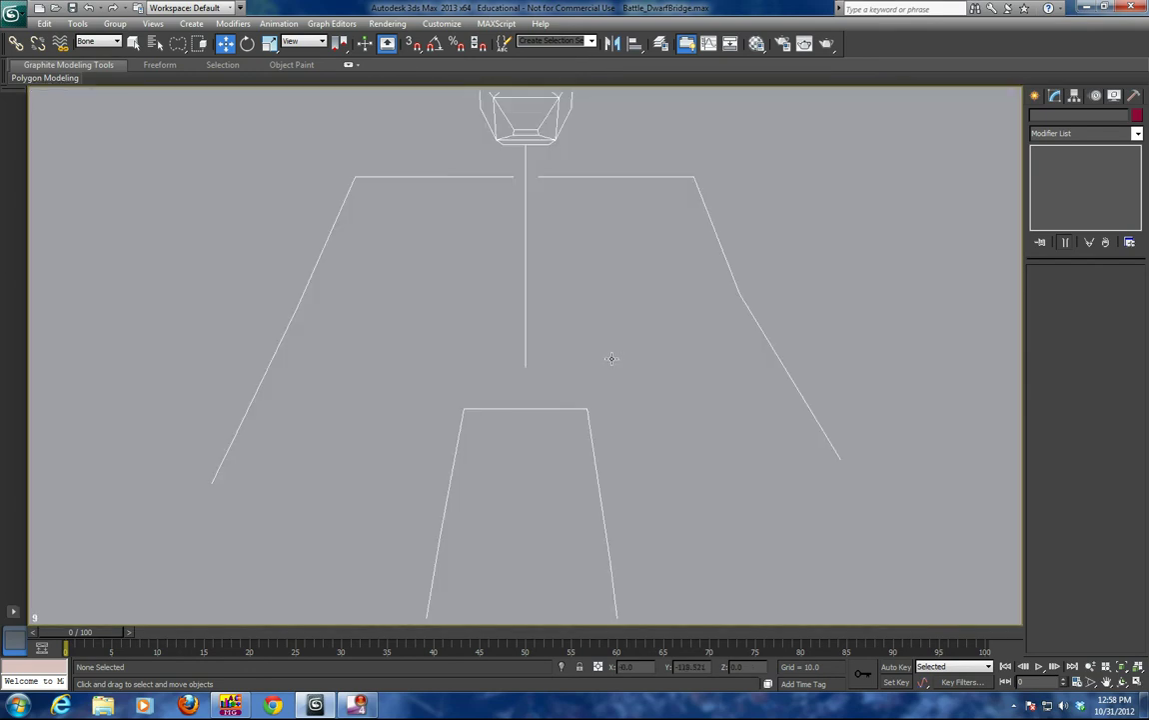
scroll(613, 365, "down", 5)
key("v")
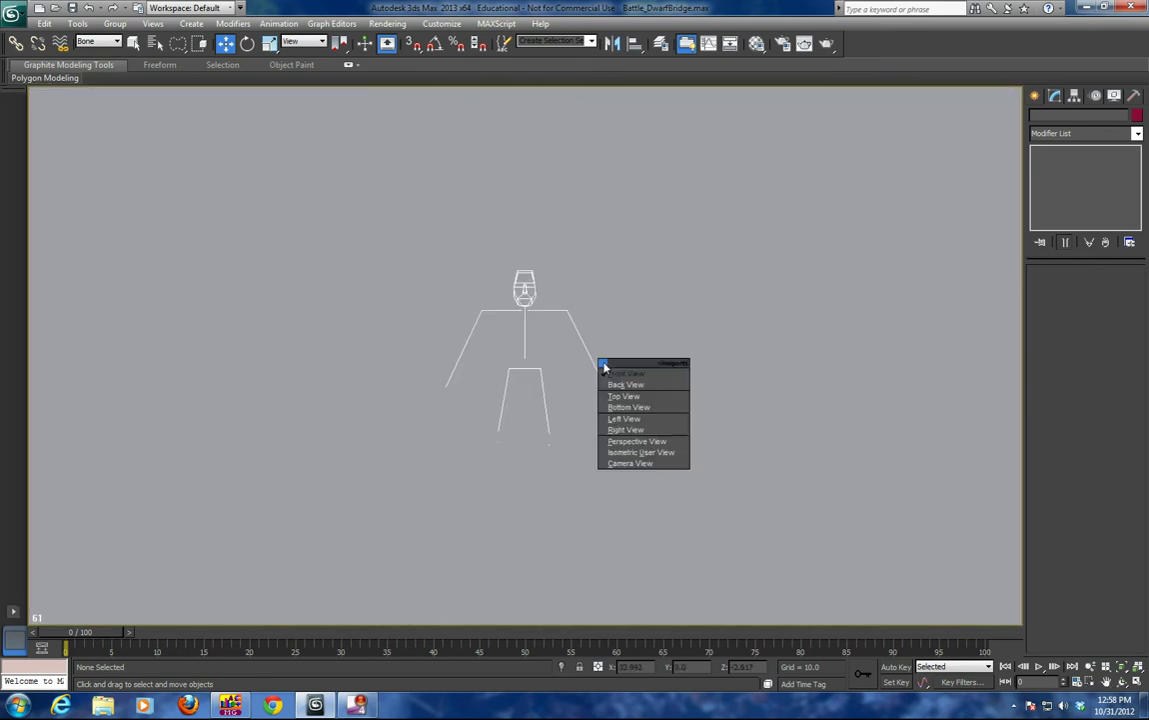
left_click(632, 442)
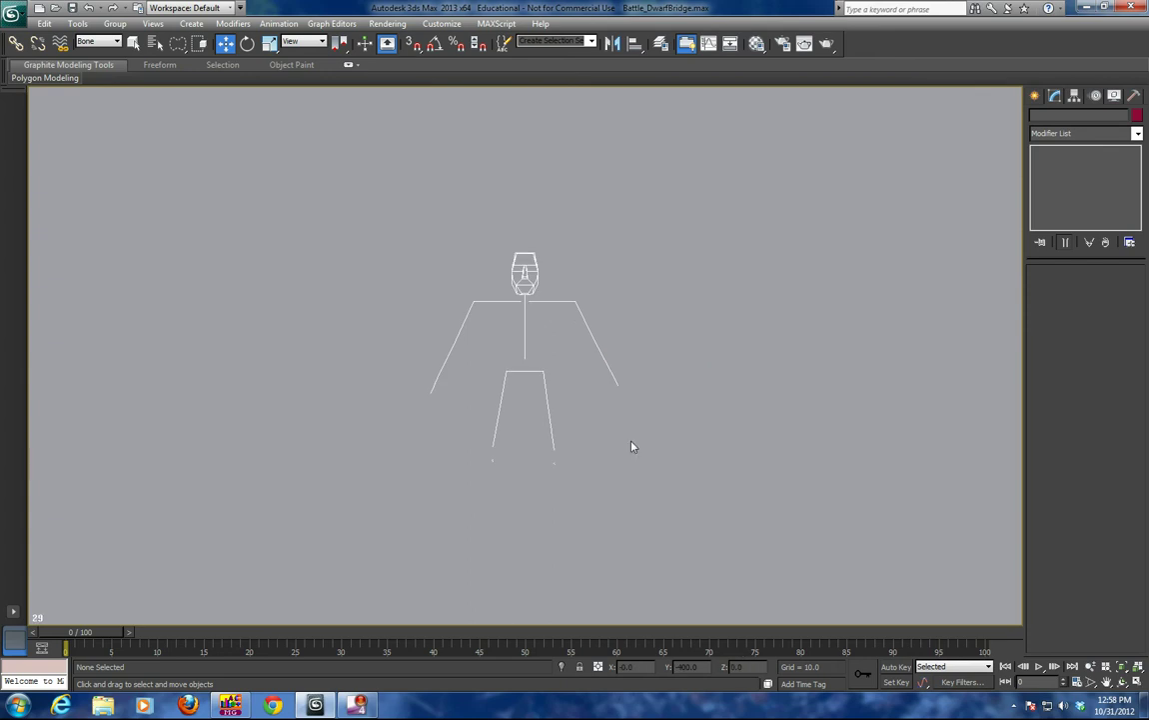
Step: Select the Bip001 root by name from the scene and turn off the biped's Figure mode
key("f")
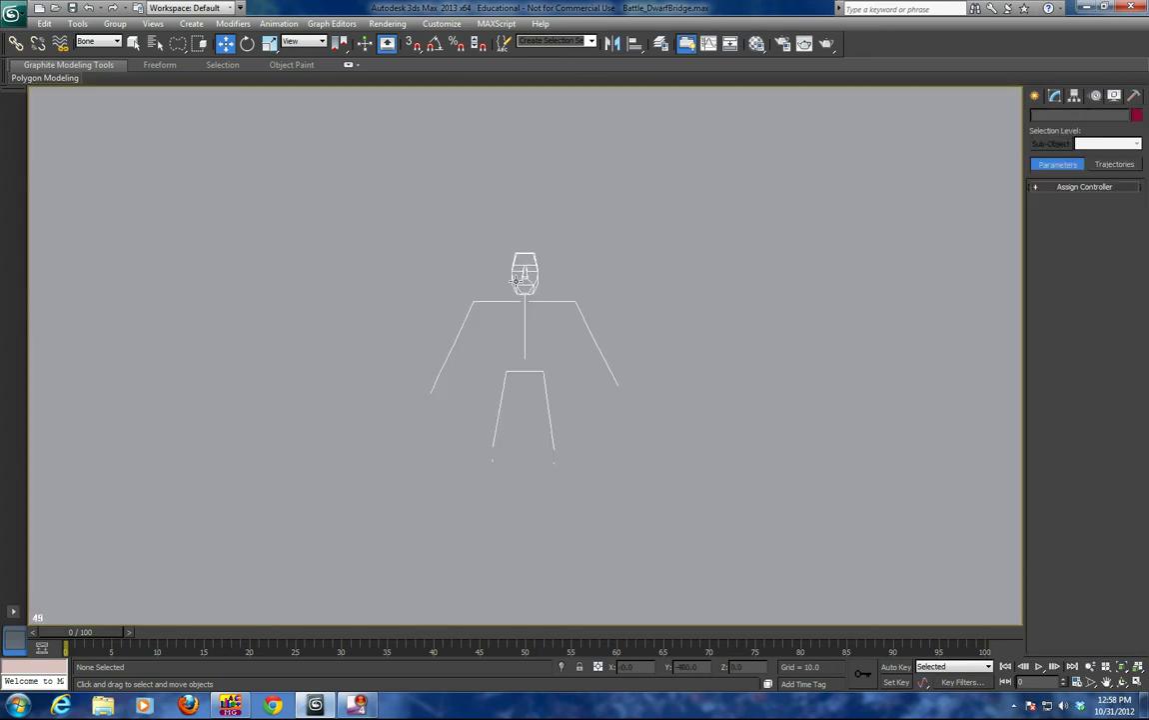
left_click(157, 44)
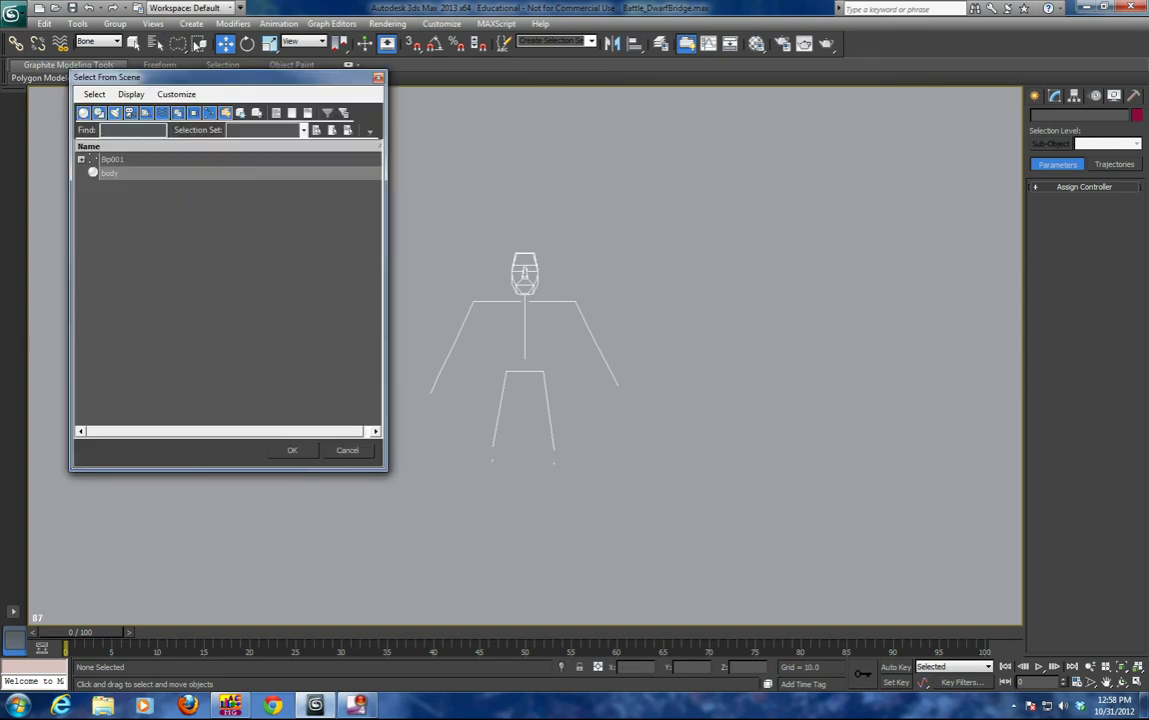
double_click(103, 159)
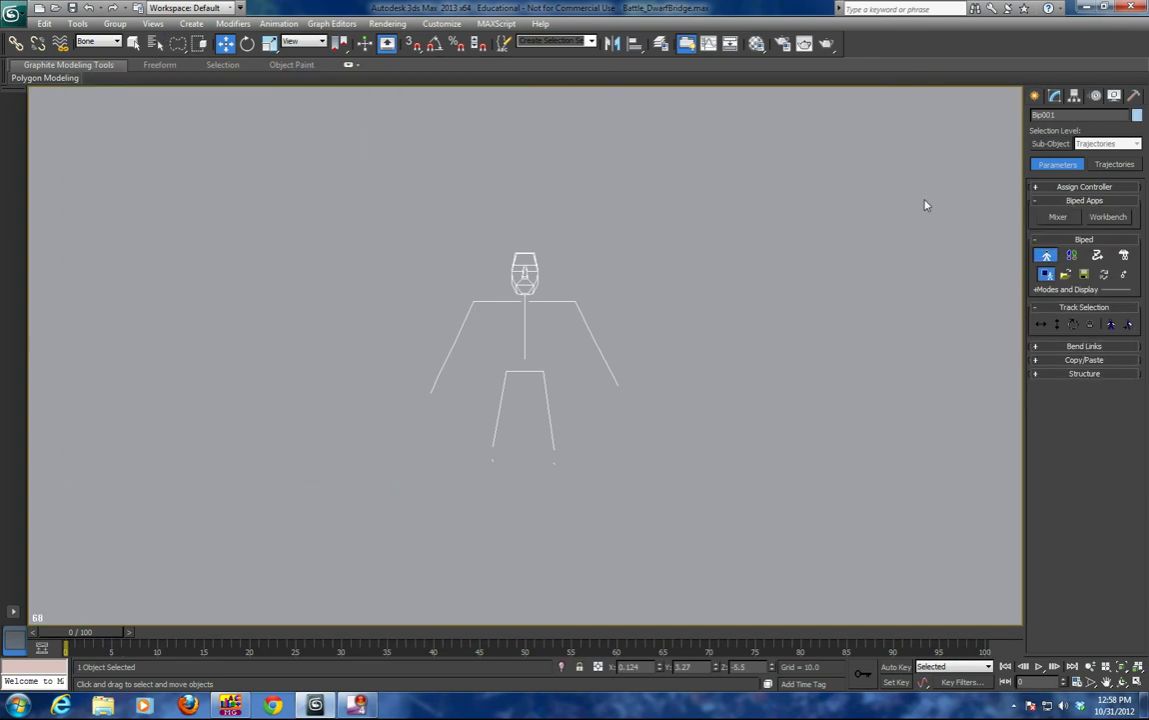
left_click(1045, 256)
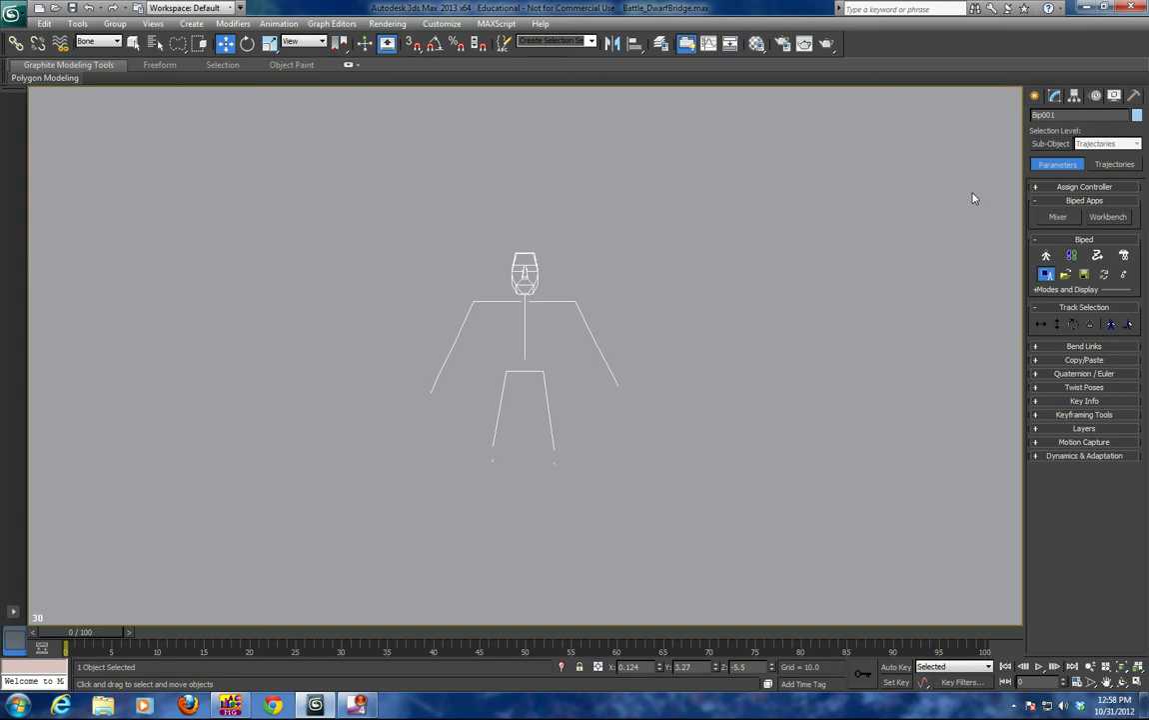
Step: Select the biped's Head bone and then the Spine1 bone through the body mesh, show the modifier settings, and clear the selection
left_click(520, 278)
key("Escape")
scroll(648, 373, "up", 5)
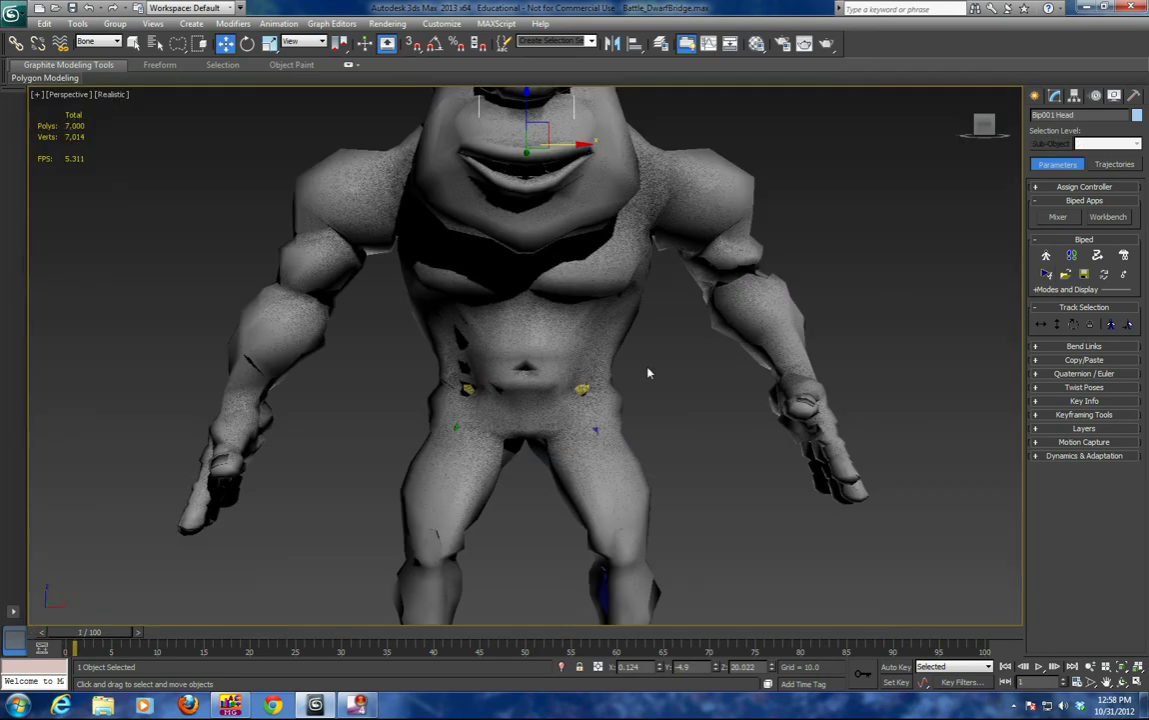
left_click(133, 43)
left_click(511, 298)
left_click(1060, 98)
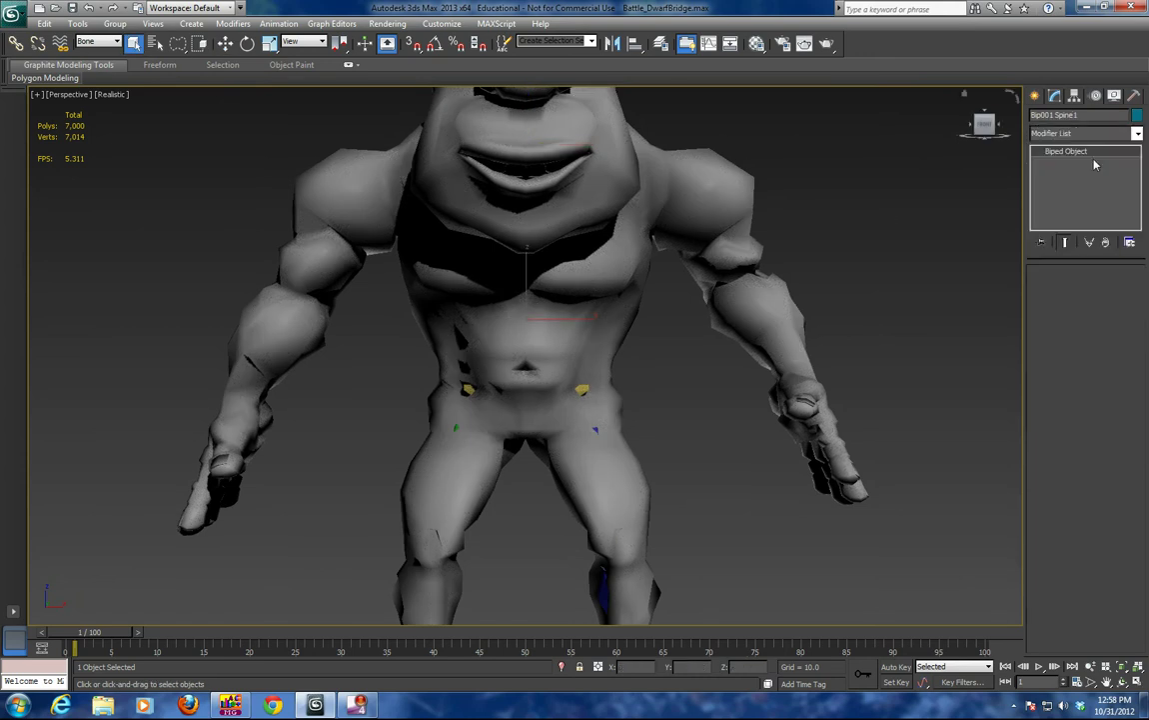
left_click(629, 239)
Step: Set the selection filter to All and select the dwarf's body mesh
left_click(98, 42)
left_click(85, 52)
left_click(501, 178)
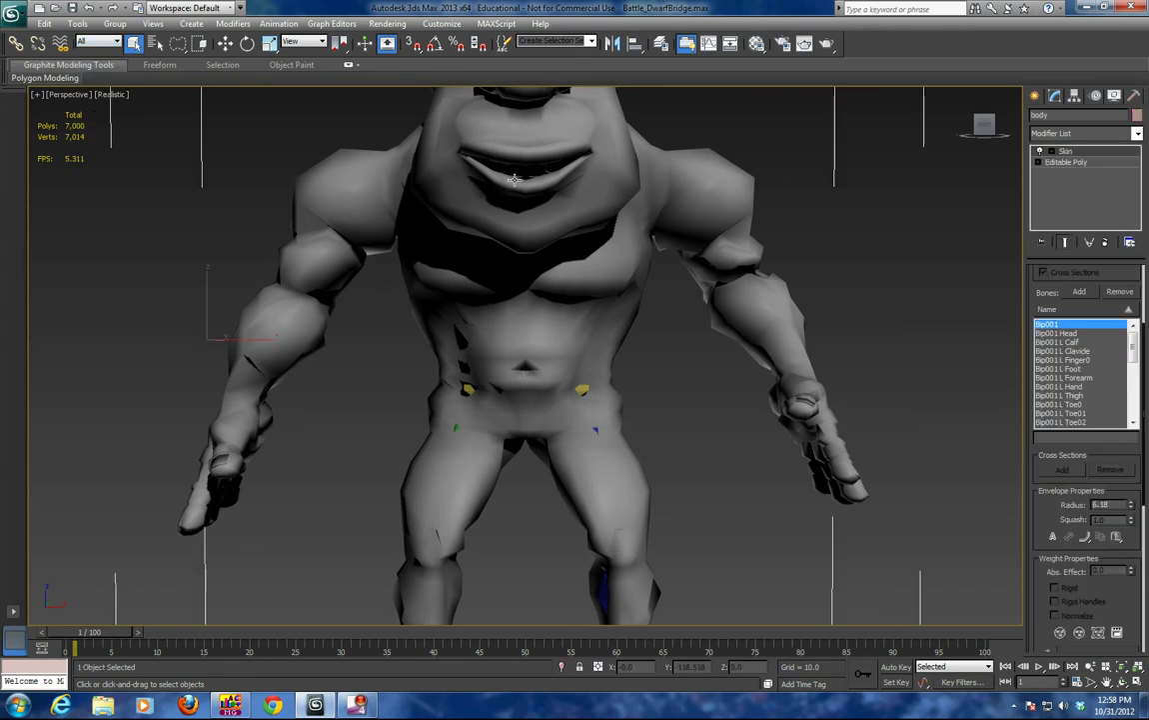
Step: Choose the Bip001 L Calf bone in the body's Skin modifier and enable envelope editing
middle_click_drag(785, 477, 714, 311)
scroll(713, 315, "up", 4)
middle_click_drag(667, 320, 640, 296)
scroll(639, 297, "up", 2)
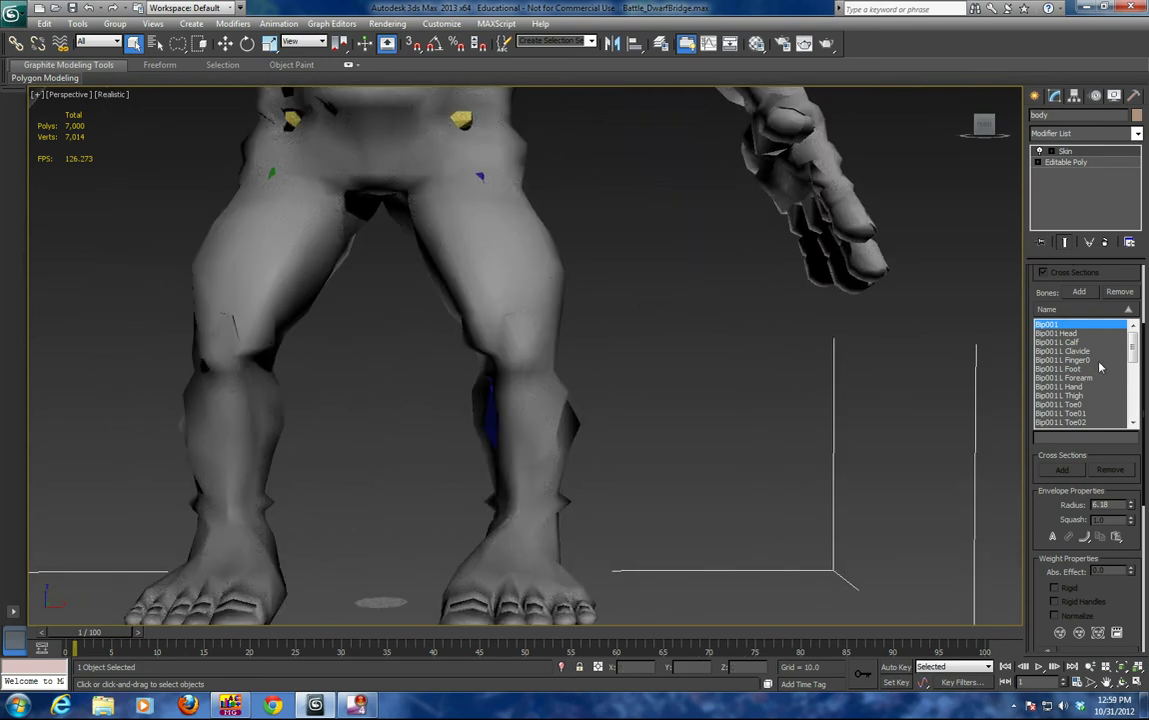
mouse_move(1134, 350)
left_mouse_down()
mouse_move(1135, 390)
mouse_move(1140, 343)
left_mouse_up()
left_click(1055, 342)
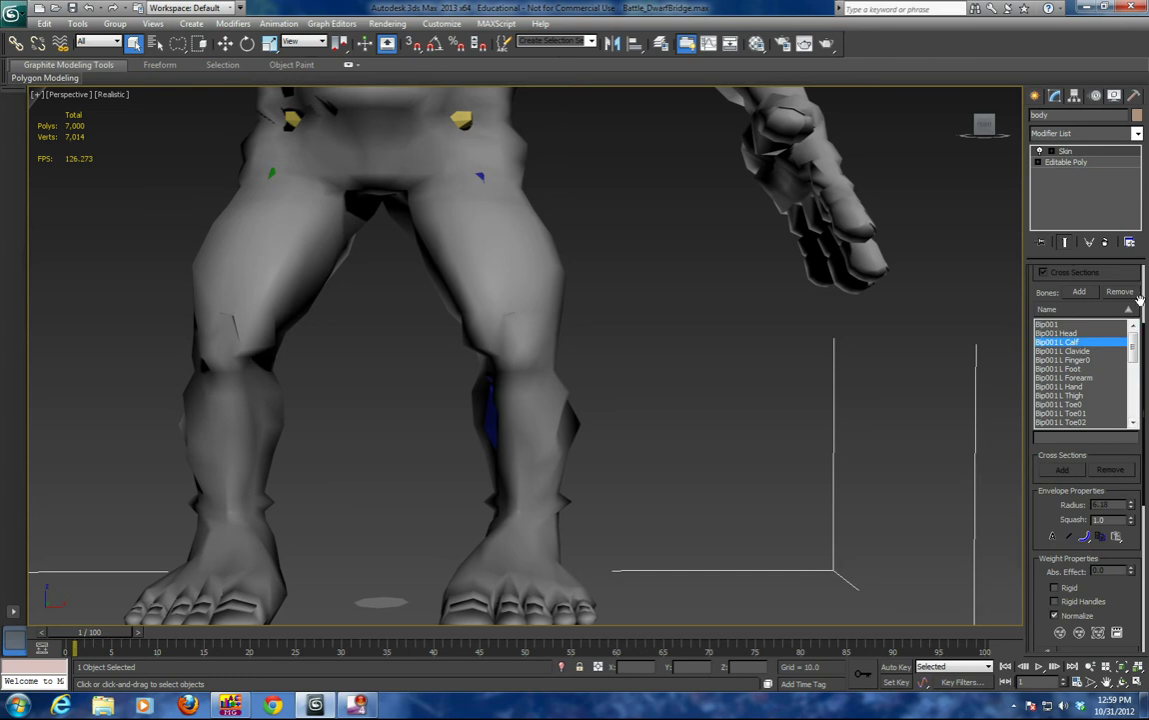
scroll(1140, 300, "up", 3)
left_click(1087, 289)
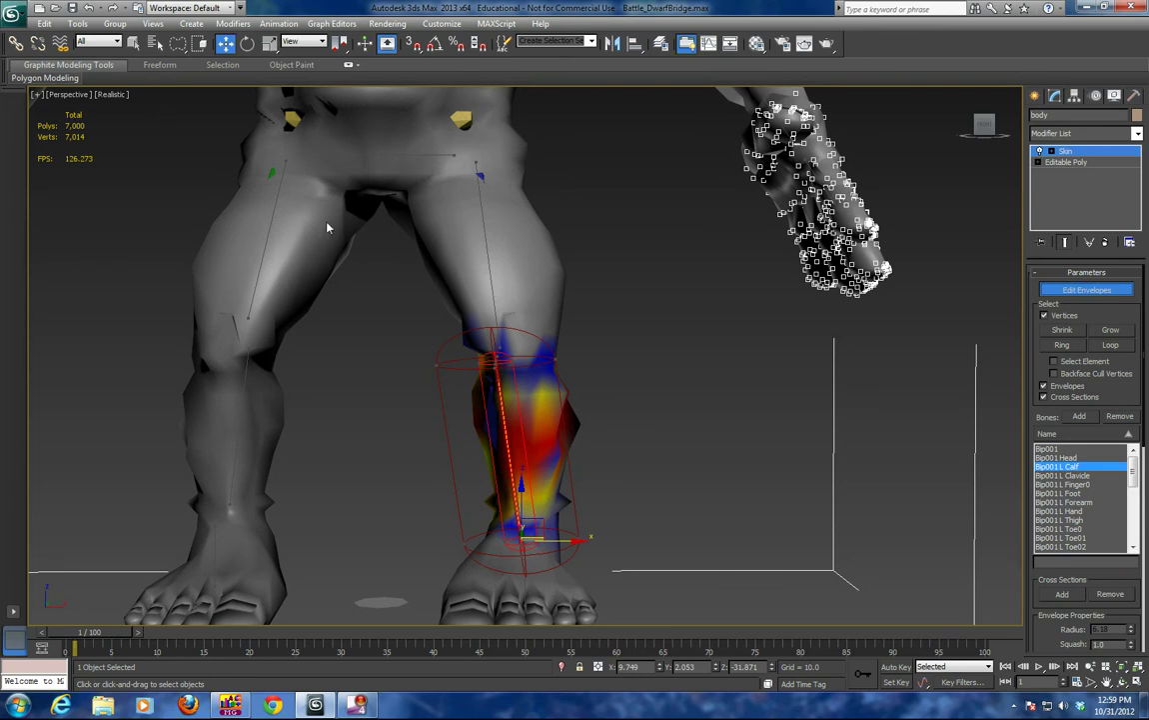
Step: Weight the left shin vertices to the L Calf bone with an absolute effect of 1.0, and the knee vertices with 0.38
mouse_move(591, 391)
left_mouse_down()
mouse_move(444, 418)
mouse_move(481, 476)
mouse_move(601, 467)
mouse_move(576, 396)
mouse_move(422, 406)
left_mouse_up()
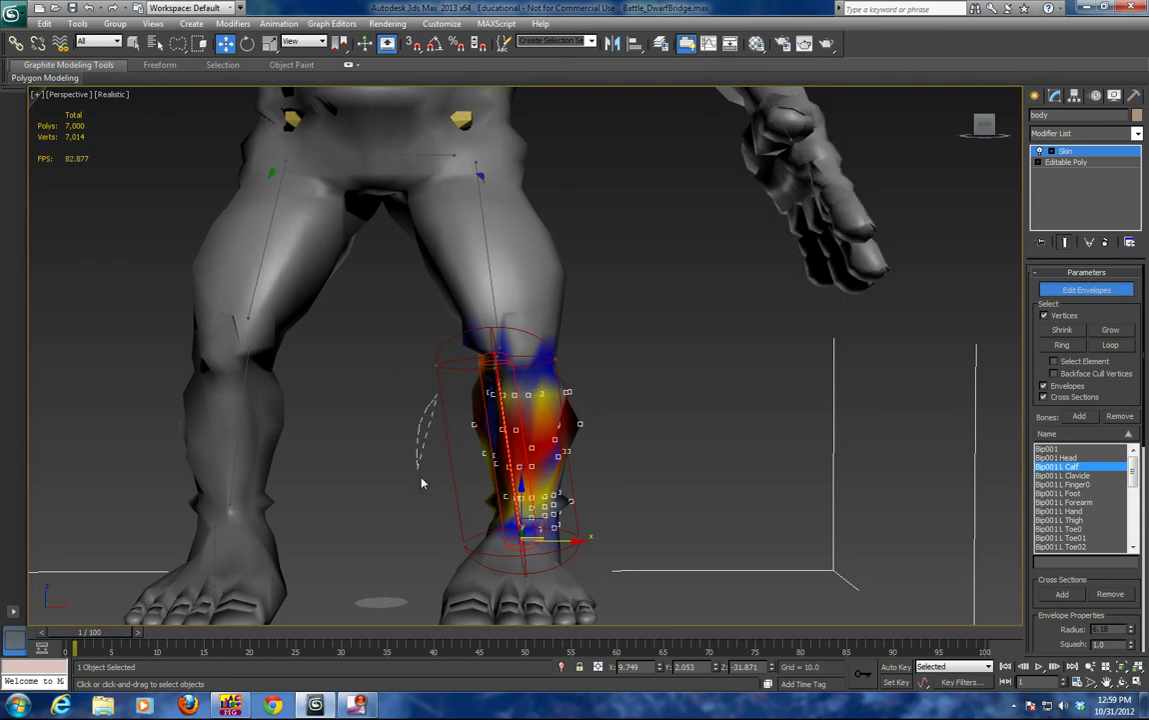
mouse_move(548, 539)
left_mouse_down()
mouse_move(565, 396)
mouse_move(440, 352)
left_mouse_up()
scroll(1137, 608, "down", 4)
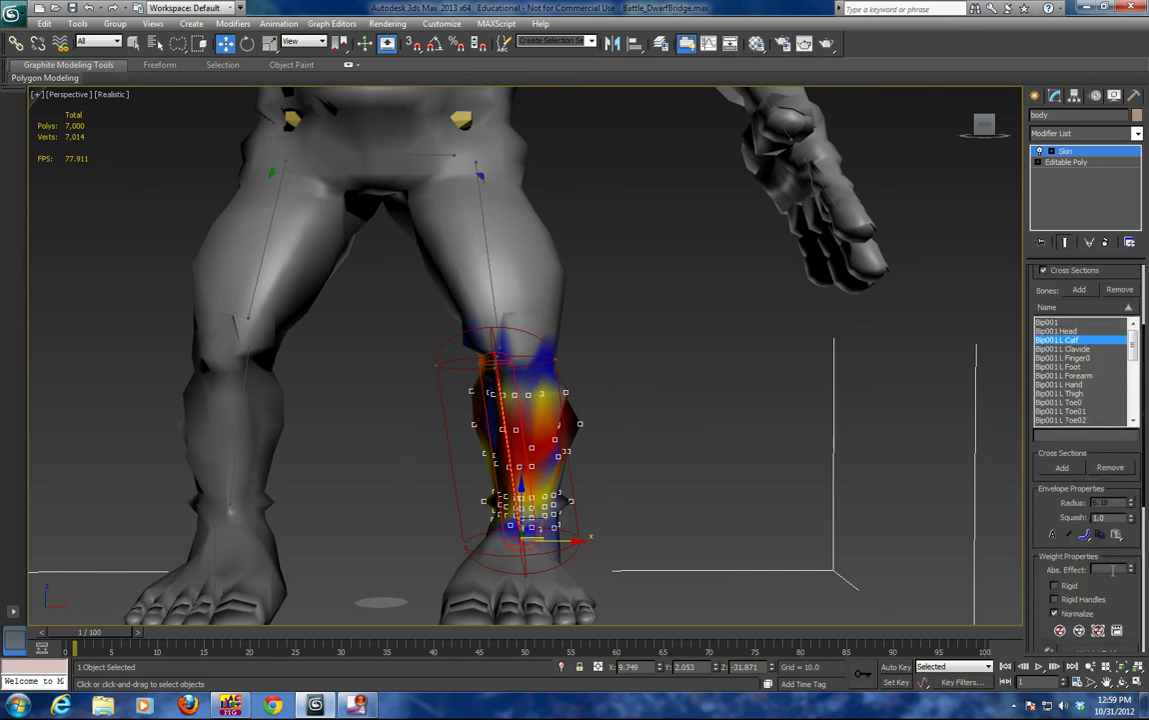
left_click_drag(1131, 570, 1115, 472)
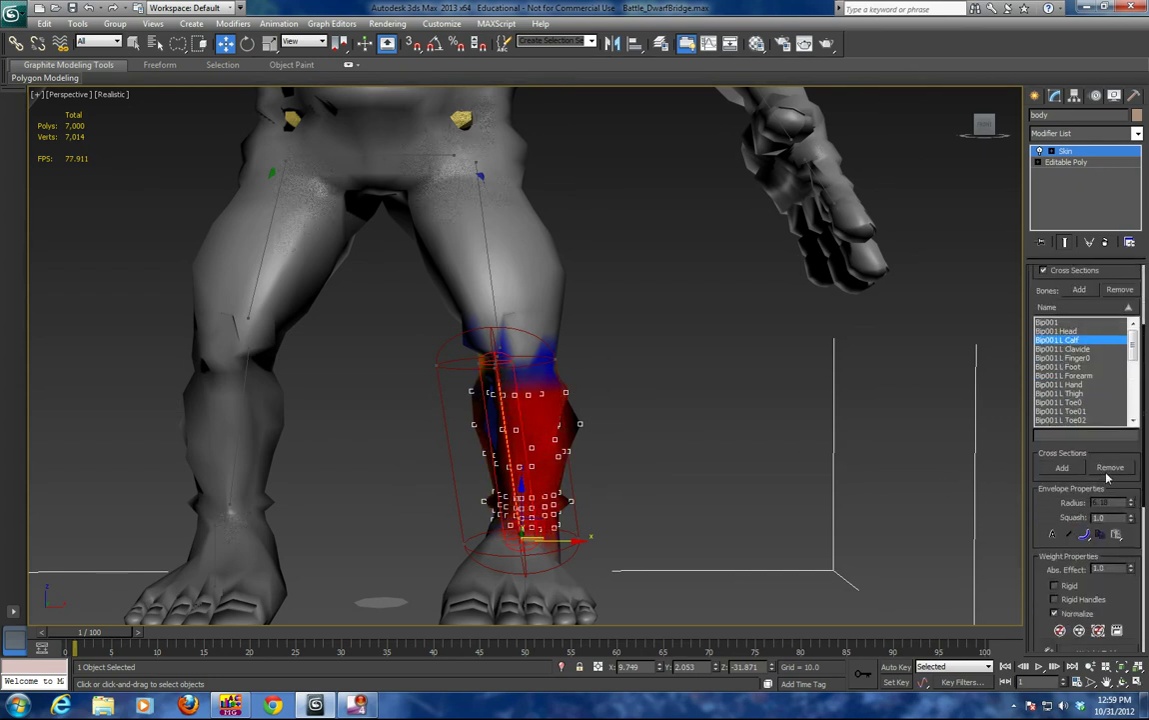
mouse_move(588, 348)
left_mouse_down()
mouse_move(441, 350)
mouse_move(603, 377)
mouse_move(588, 349)
left_mouse_up()
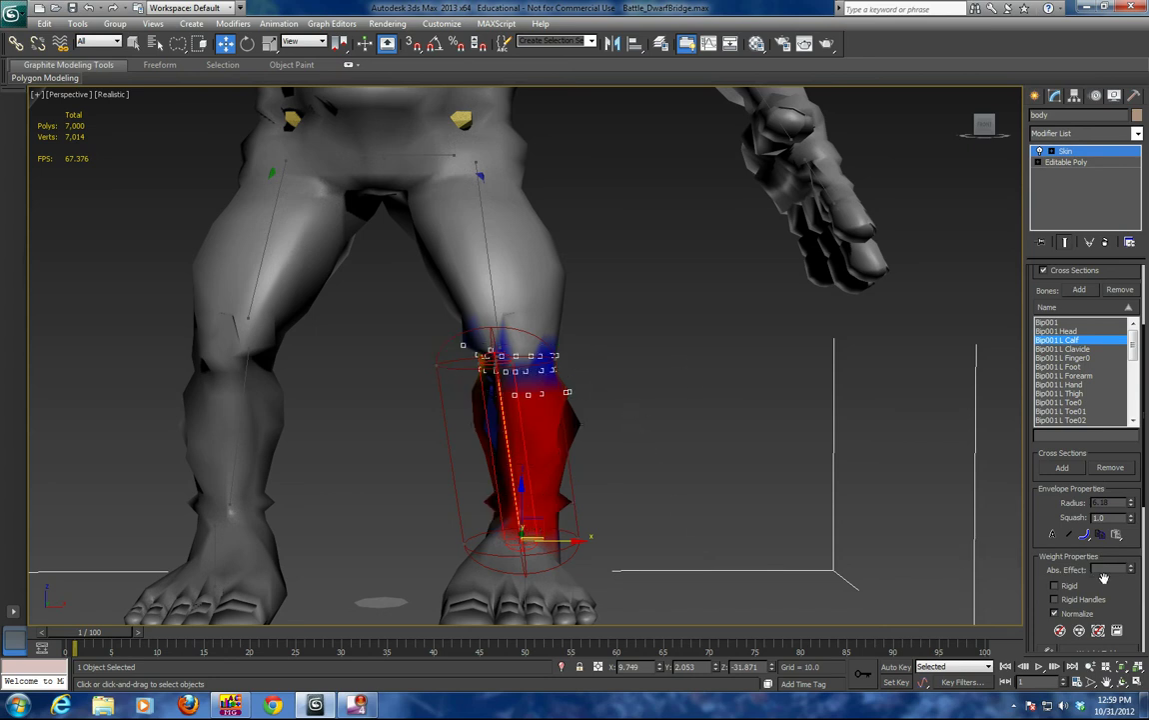
left_click_drag(1132, 570, 1132, 587)
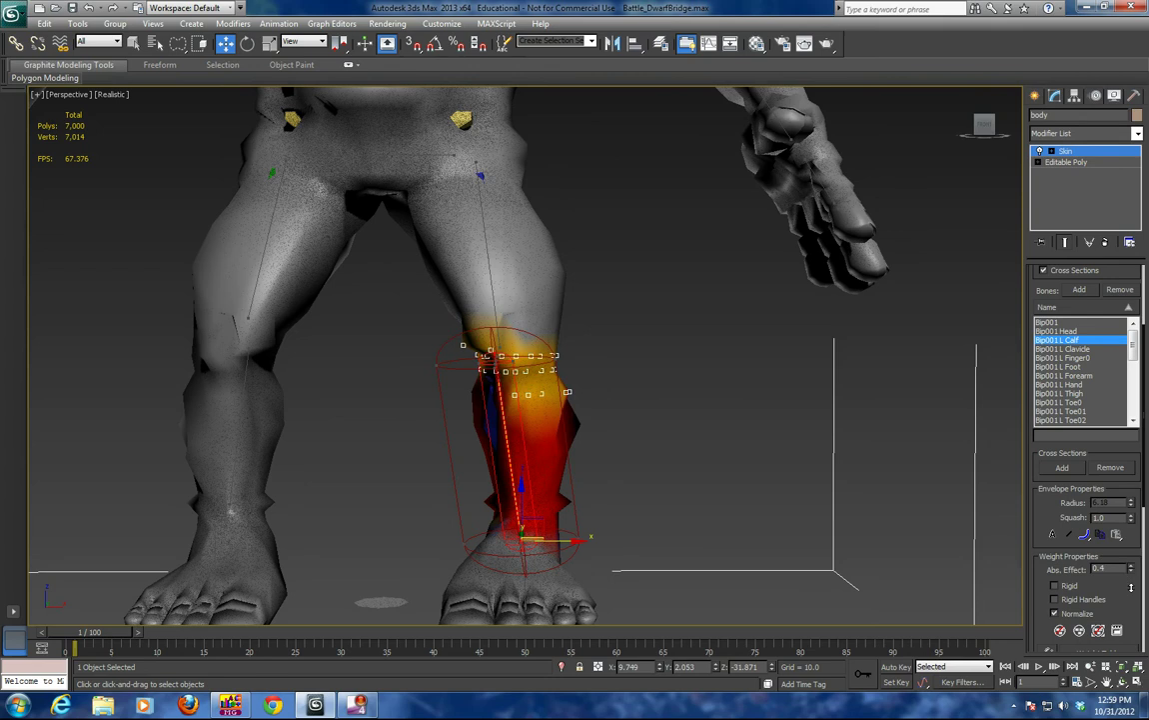
Step: Choose the Bip001 L Foot bone and give all the left foot and toe vertices an absolute effect of 1.0
middle_click_drag(778, 559, 767, 502)
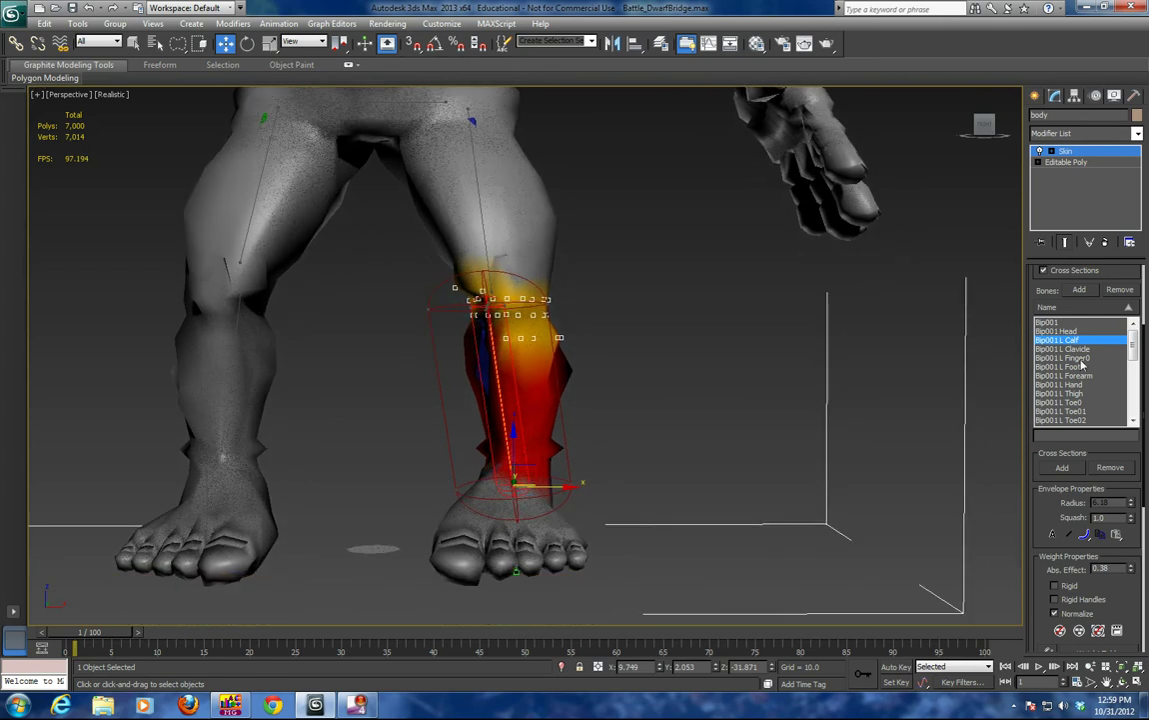
left_click(1076, 367)
mouse_move(618, 514)
left_mouse_down()
mouse_move(472, 457)
mouse_move(395, 556)
left_mouse_up()
mouse_move(625, 554)
left_mouse_down()
mouse_move(598, 503)
mouse_move(611, 510)
left_mouse_up()
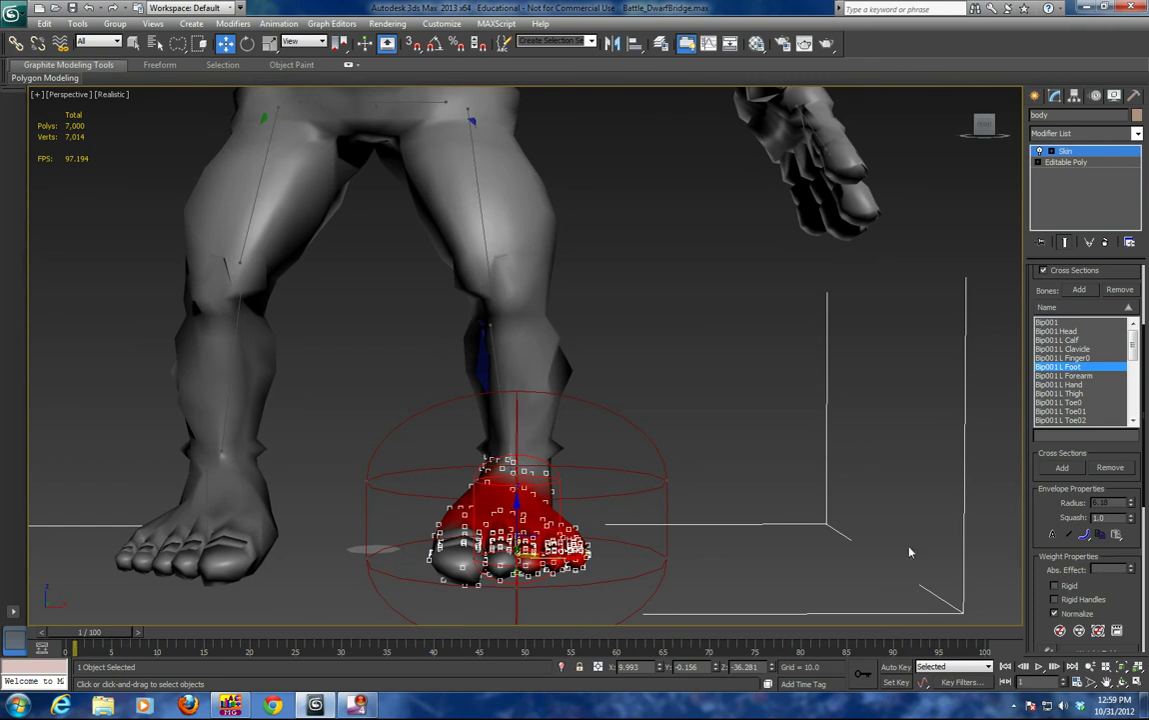
left_click_drag(1133, 570, 1116, 502)
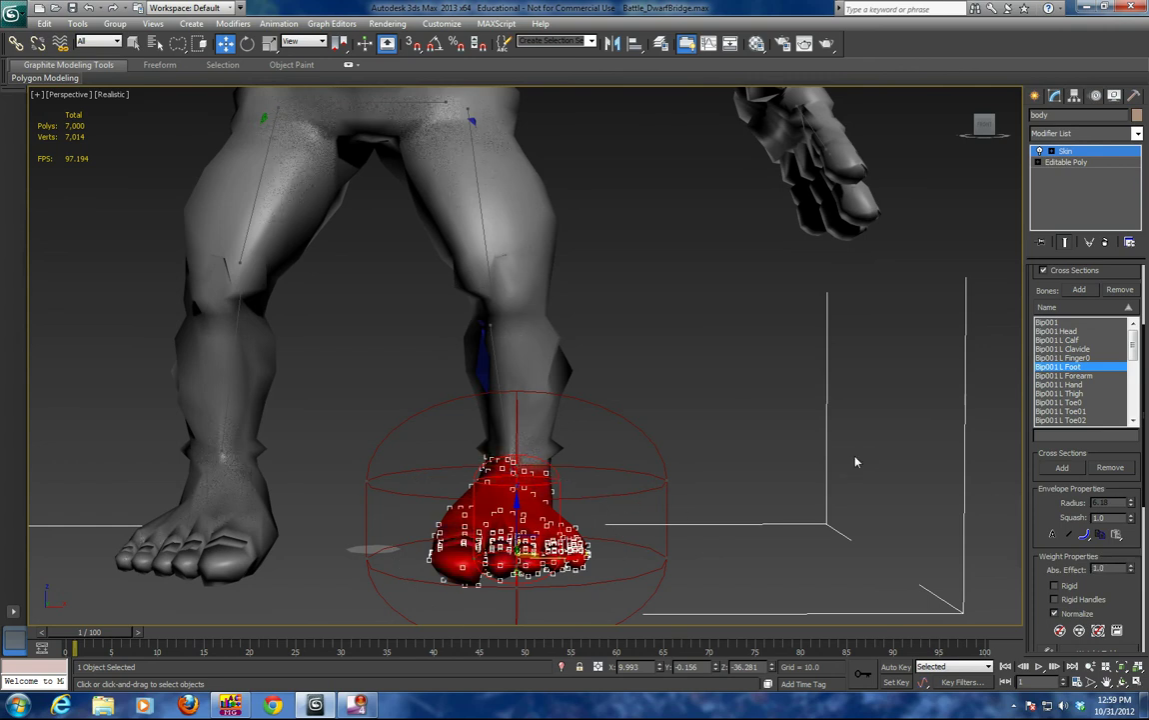
Step: Choose the Bip001 L Thigh bone and give the left mid-thigh vertices an absolute effect of 1.0
middle_click_drag(686, 347, 702, 417)
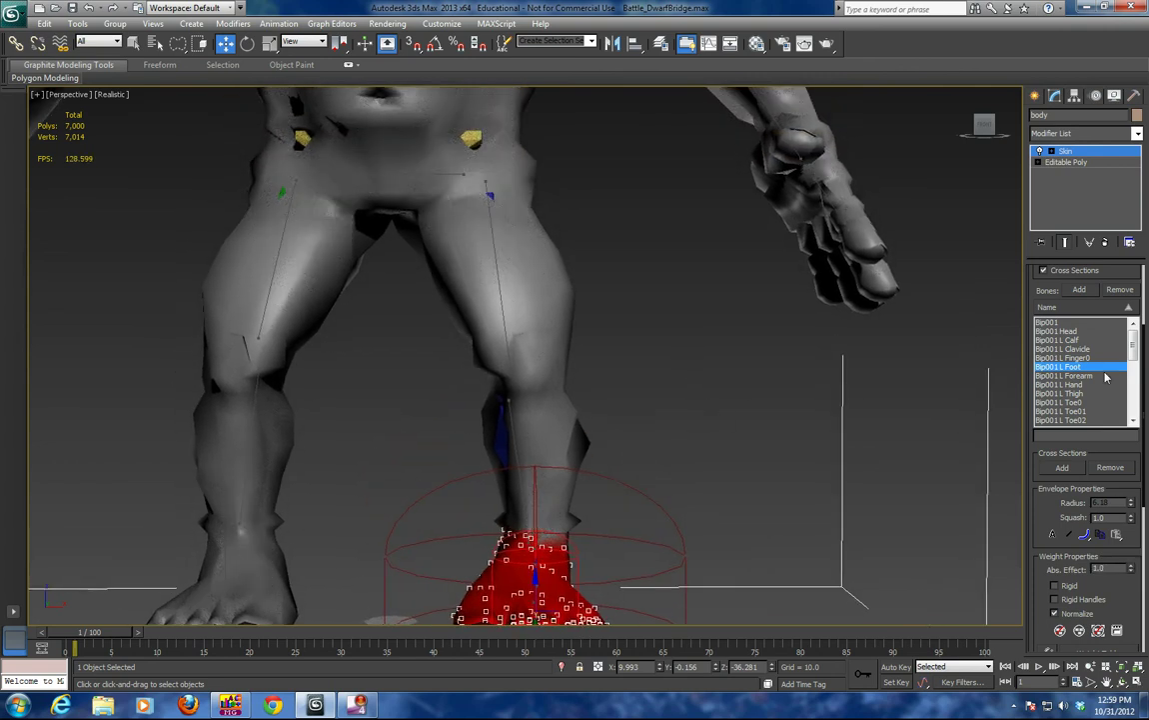
left_click(1083, 394)
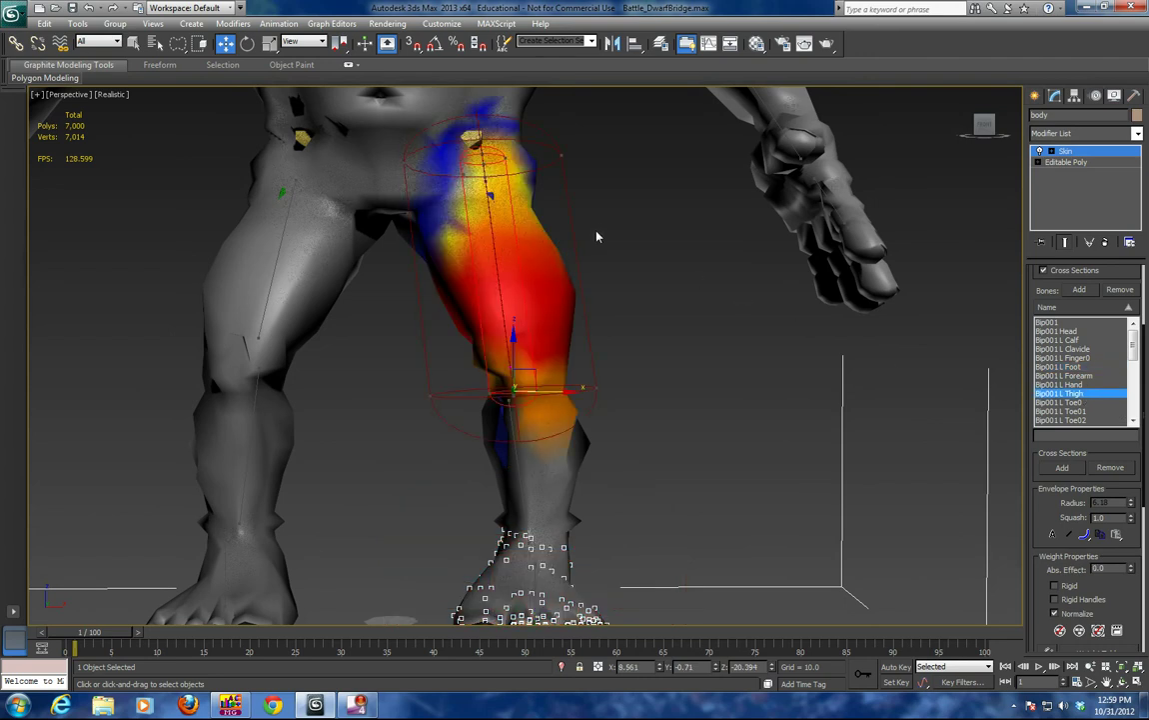
mouse_move(583, 235)
left_mouse_down()
mouse_move(418, 252)
mouse_move(483, 344)
mouse_move(616, 339)
mouse_move(589, 235)
left_mouse_up()
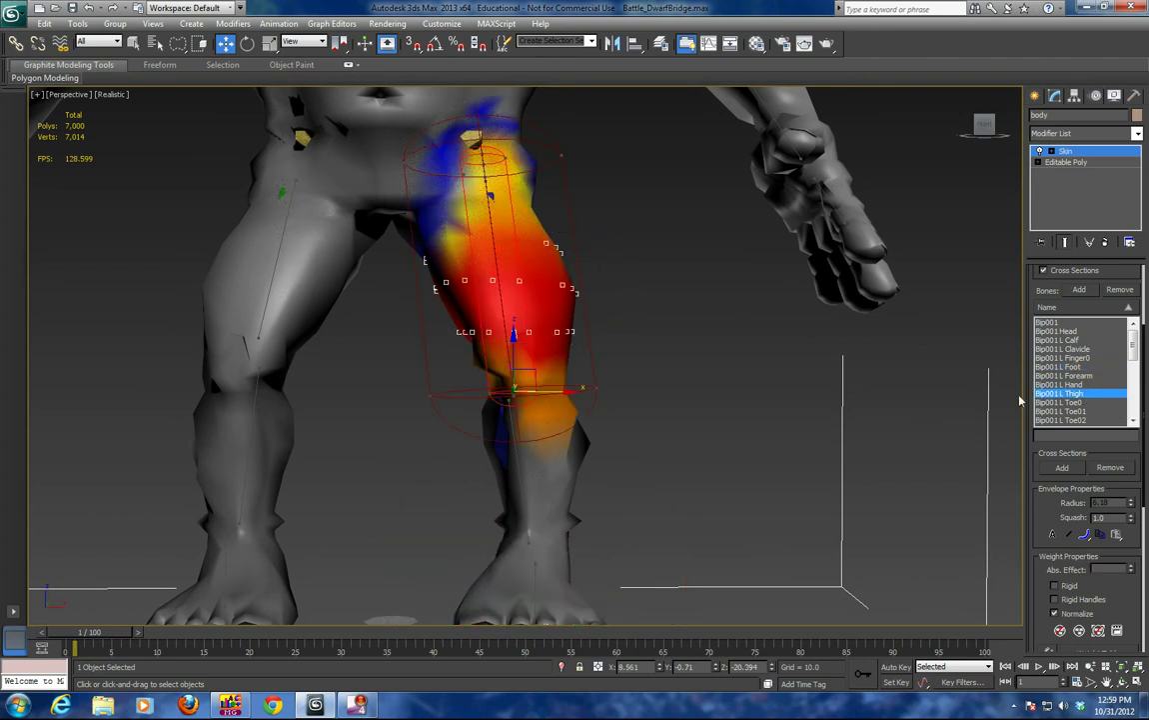
left_click(1131, 568)
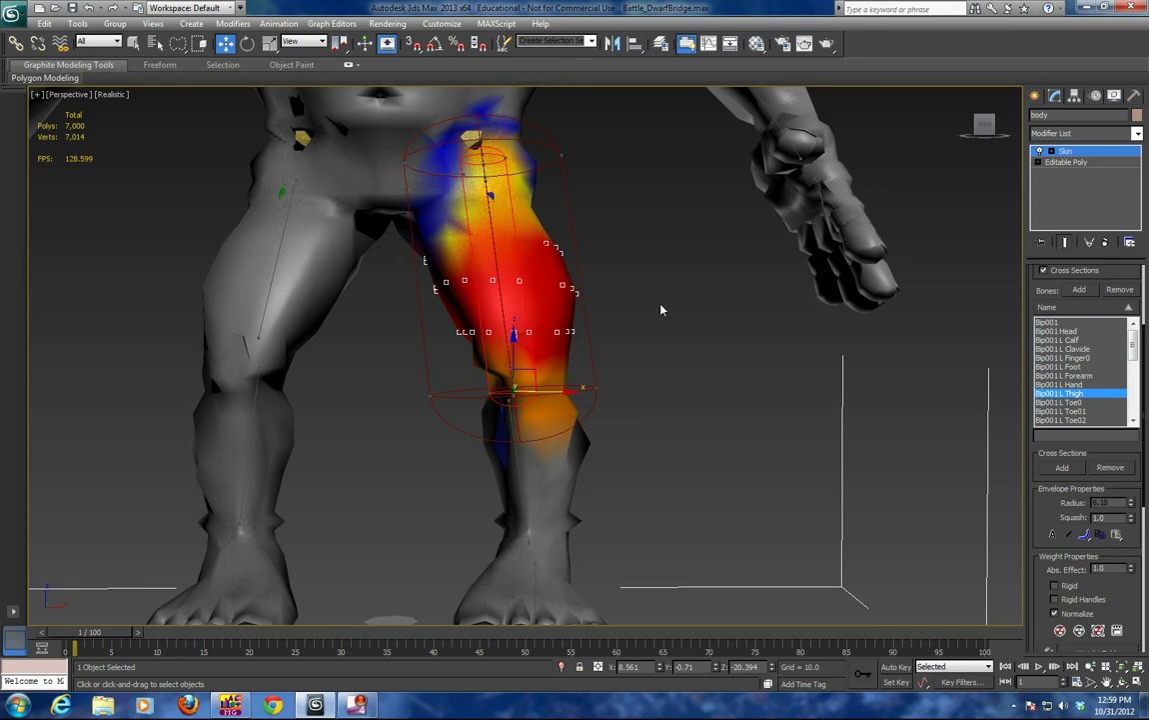
Step: Give the left hip and upper-thigh vertices an absolute effect of 0.42 for the L Thigh bone, and clear the vertex selection
middle_click_drag(656, 302, 681, 369)
left_click_drag(555, 195, 416, 228)
left_click_drag(583, 276, 588, 196)
mouse_move(1132, 568)
left_mouse_down()
mouse_move(1131, 545)
mouse_move(1131, 586)
left_mouse_up()
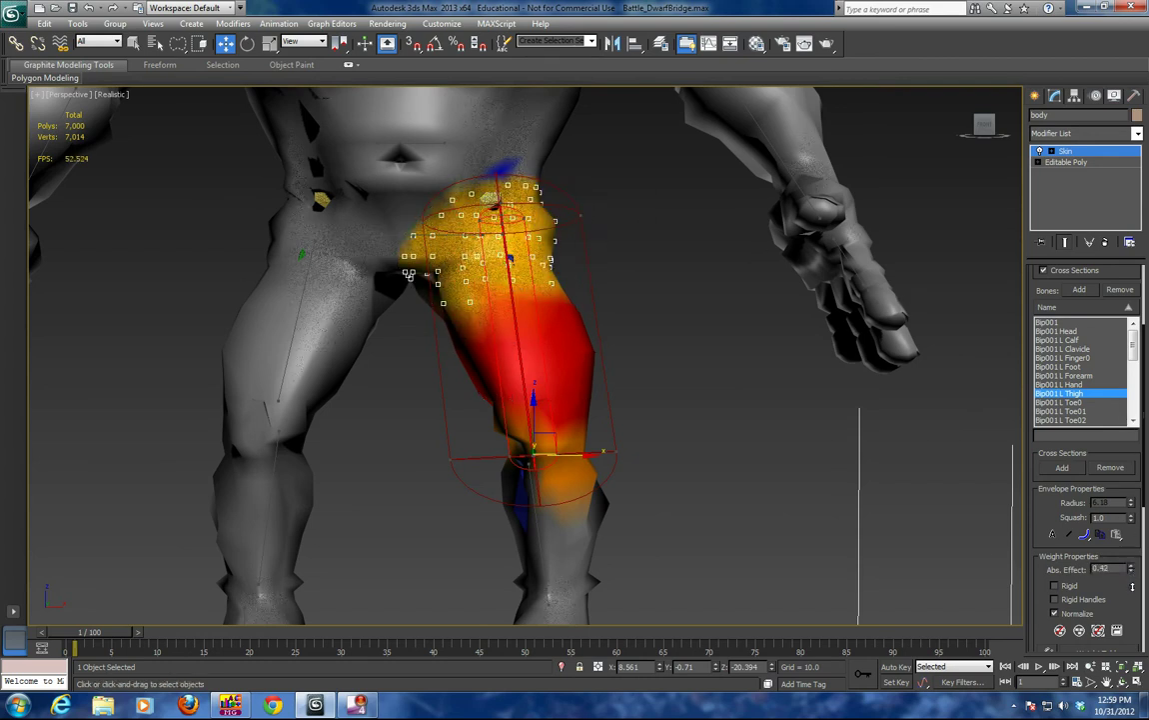
left_click(672, 485)
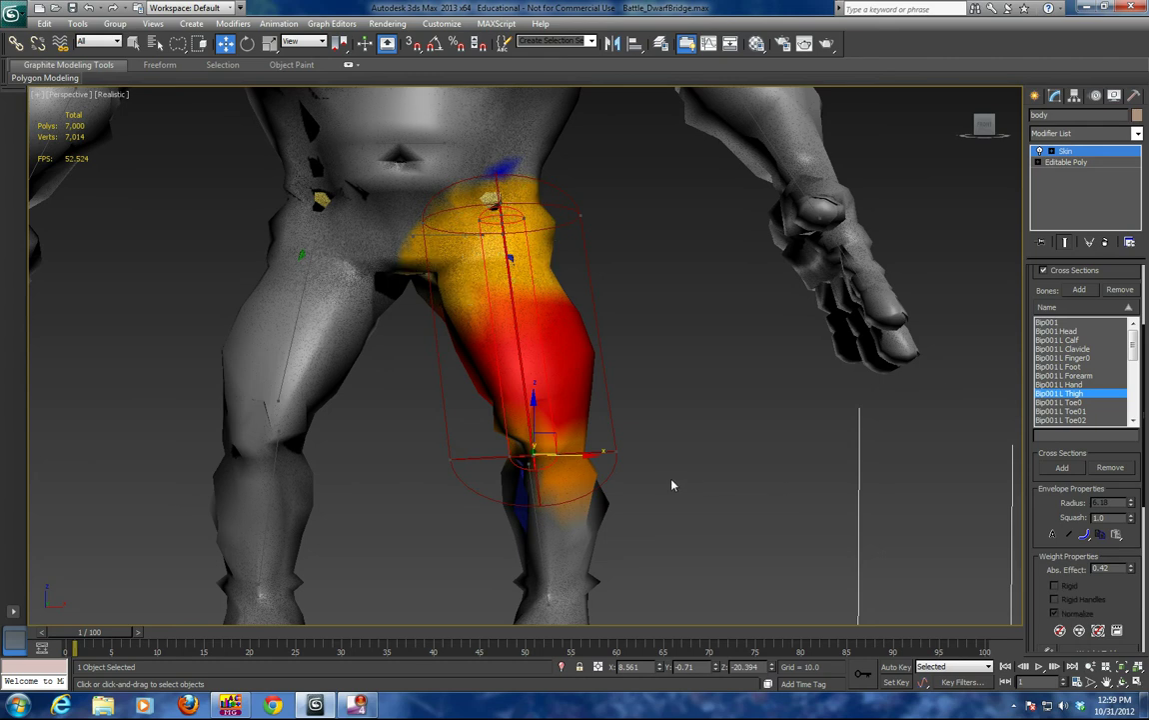
Step: Leave the Skin modifier's envelope editing and restrict the selection filter to Bone
left_click(1072, 153)
left_click(88, 41)
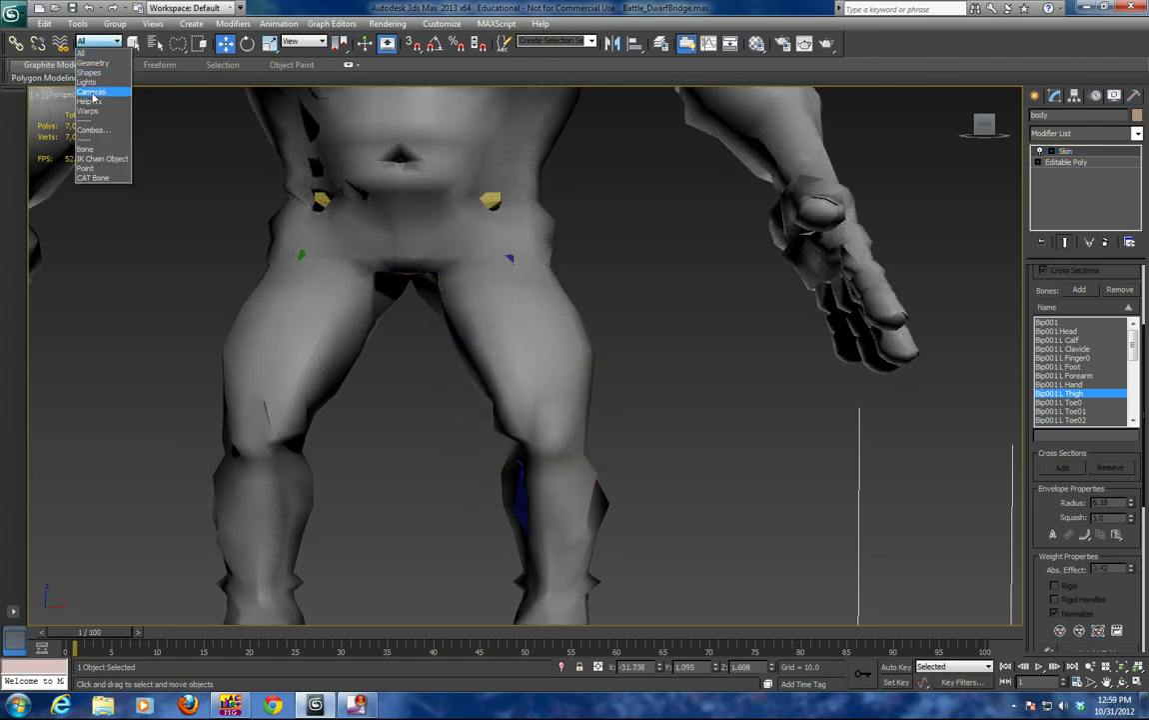
left_click(90, 150)
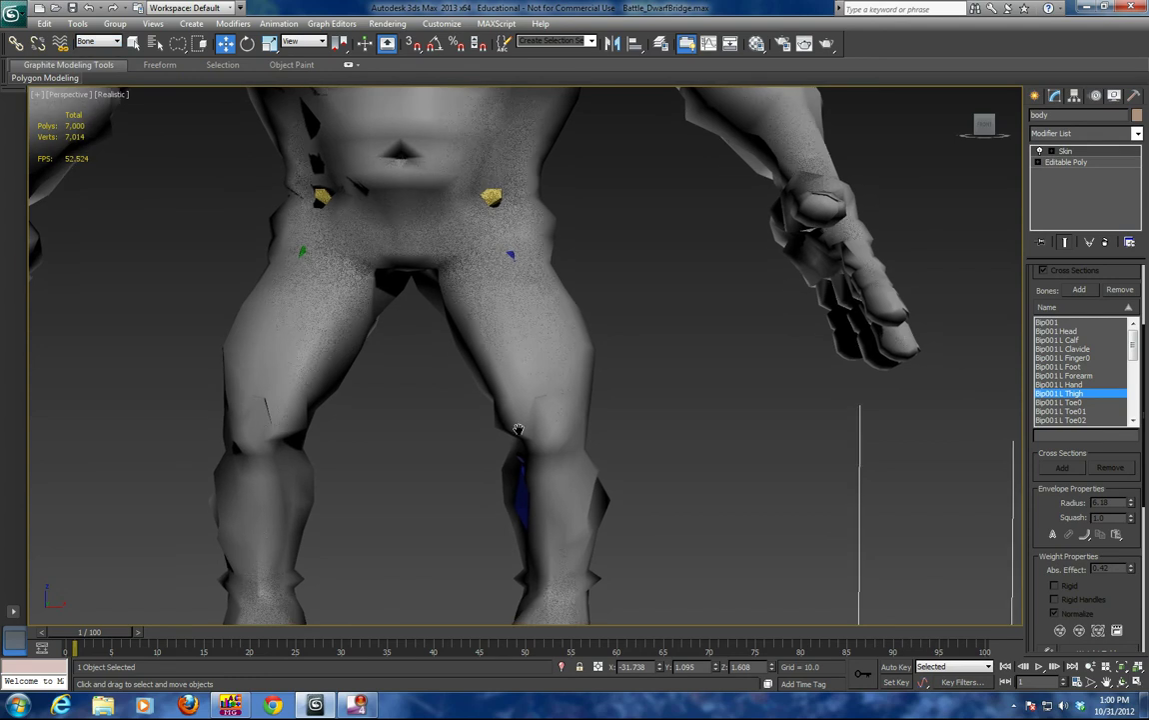
Step: Test the left leg's deformation by moving the L Foot bone upward from two viewing angles, undoing each move
middle_click_drag(550, 526, 521, 439)
left_click(519, 553)
mouse_move(519, 553)
left_mouse_down()
mouse_move(502, 338)
mouse_move(520, 532)
left_mouse_up()
key("ctrl+z")
middle_click_drag(595, 493, 543, 502, "alt")
left_click_drag(543, 502, 538, 445)
key("ctrl+z")
Step: Select the Bip001 Spine bone through the dwarf's belly, and clear the selection
scroll(537, 445, "down", 4)
middle_click_drag(460, 353, 601, 483, "alt")
scroll(582, 459, "up", 4)
scroll(562, 436, "up", 2)
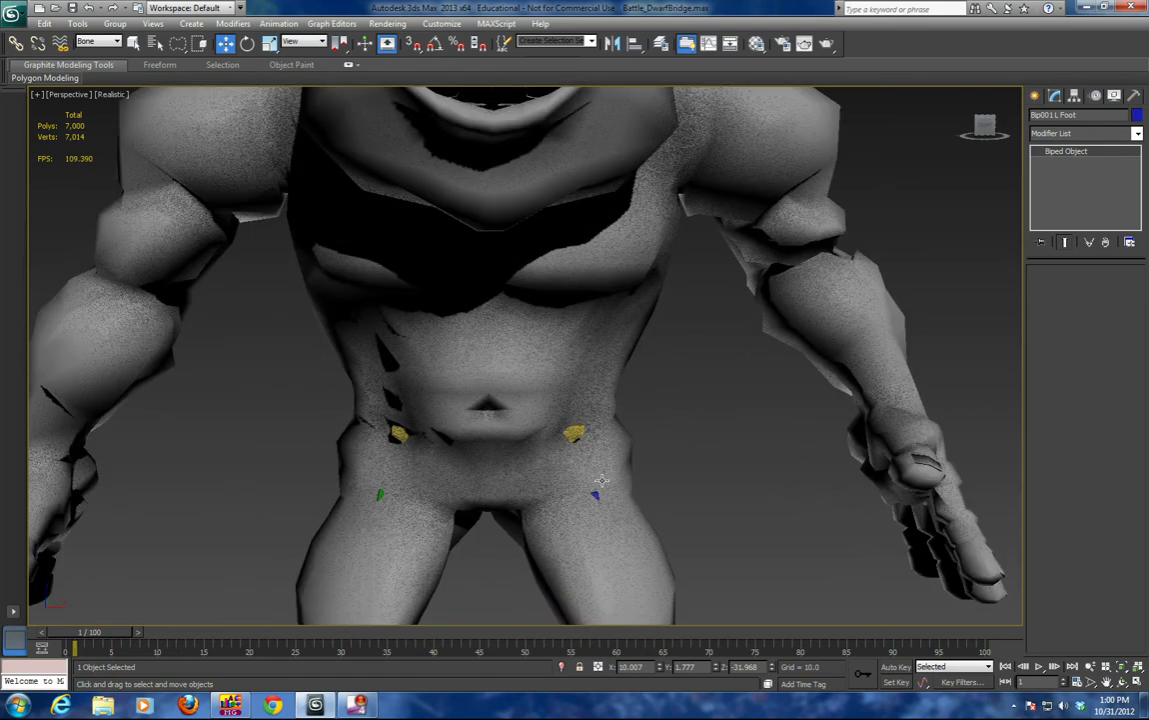
left_click(508, 347)
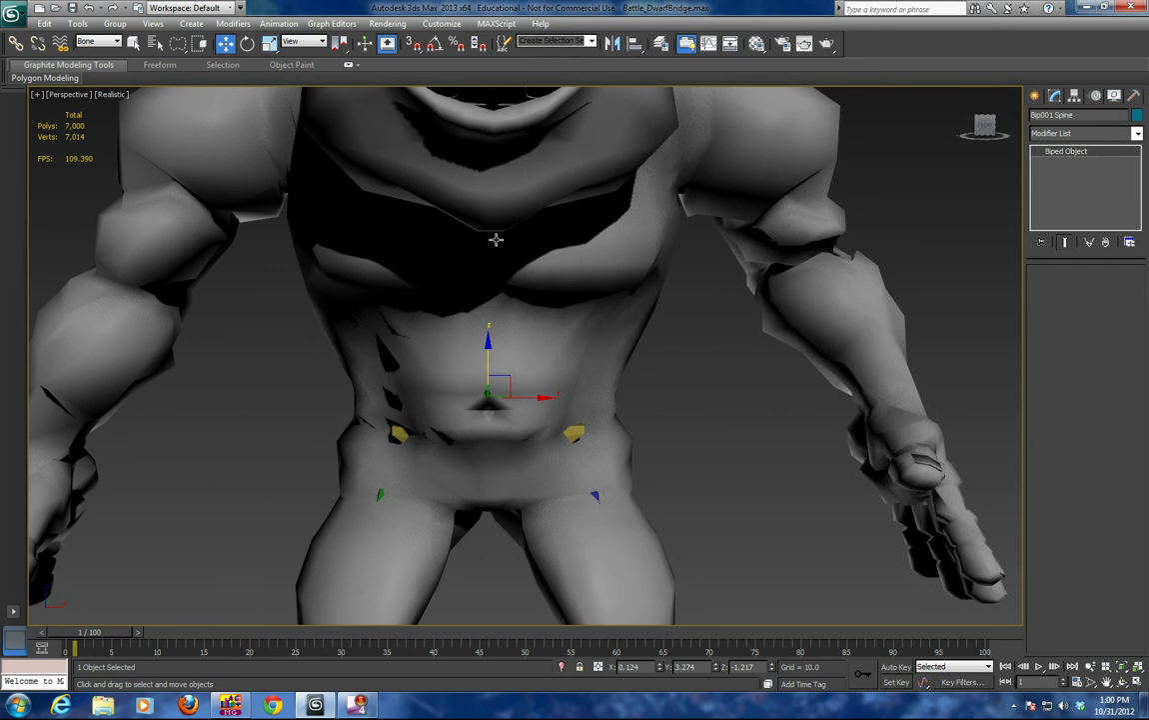
scroll(495, 239, "down", 3)
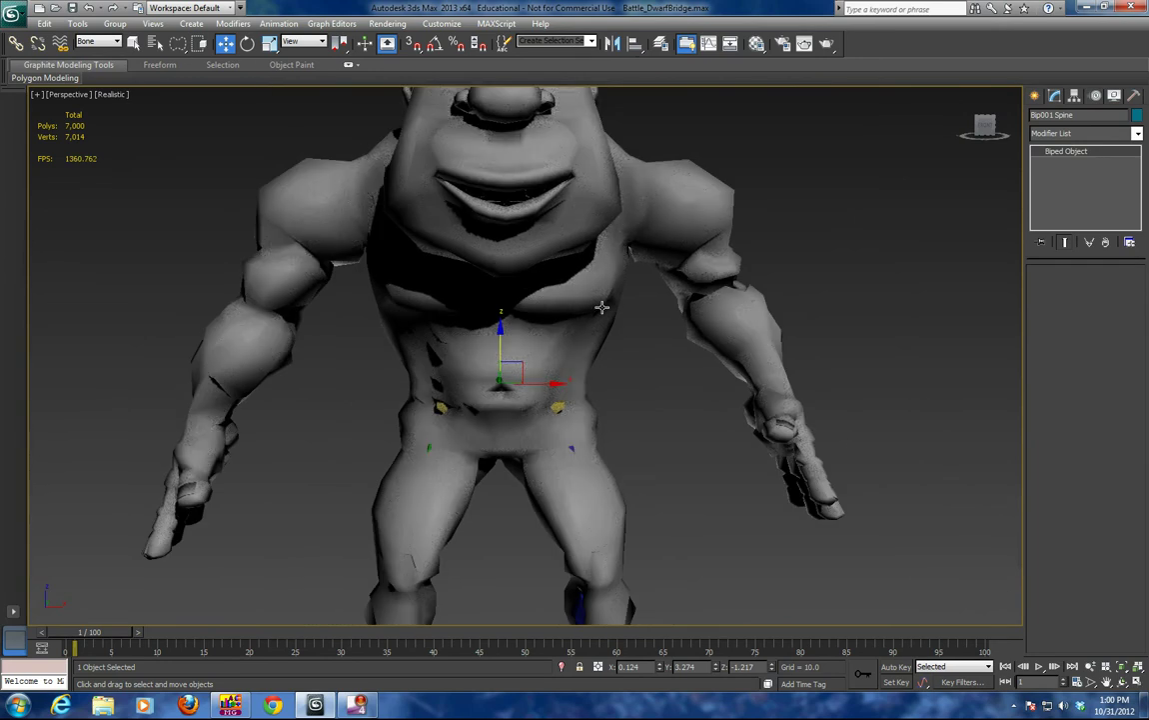
left_click(482, 318)
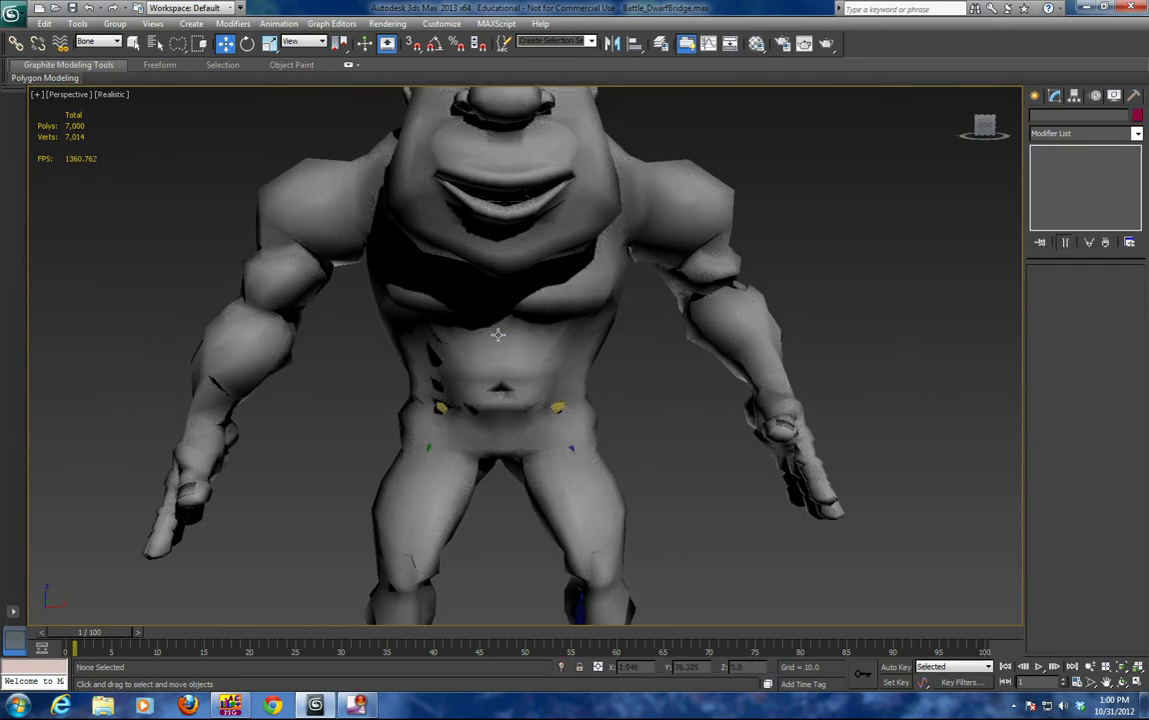
Step: Test the torso's deformation by rotating the Spine1 bone, cancel the rotation, pick the Spine bone, and clear the selection
left_click(488, 294)
key("e")
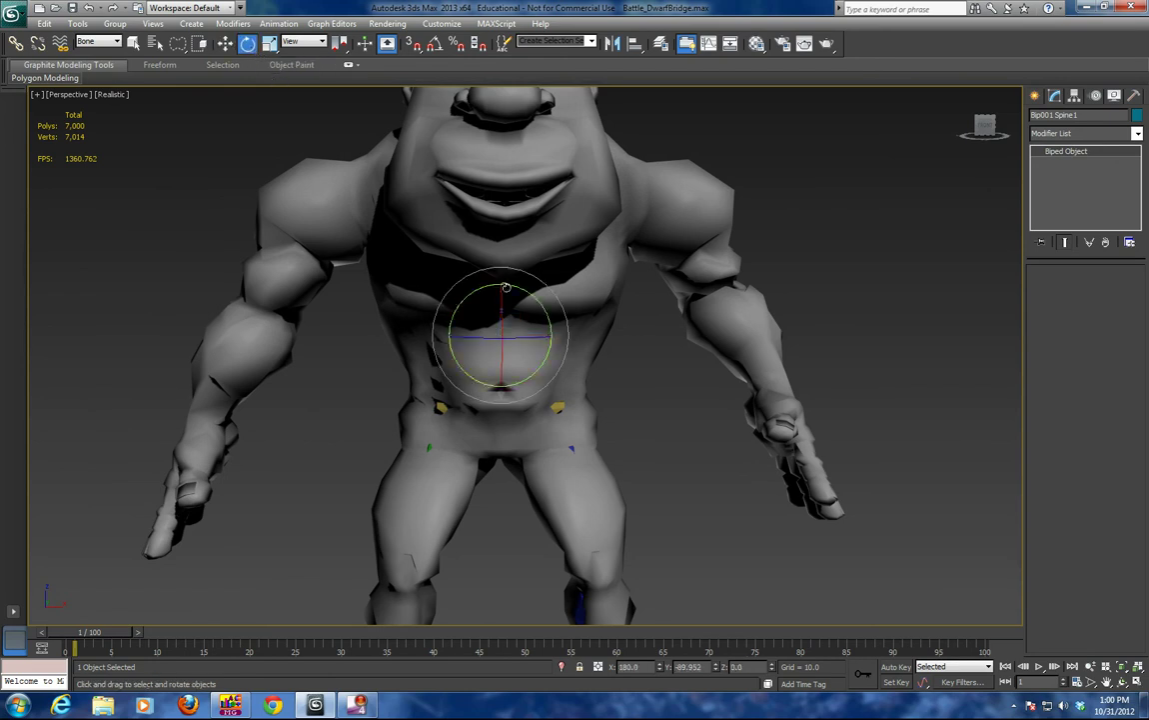
left_click_drag(503, 272, 485, 380)
right_click(525, 345)
left_click(505, 391)
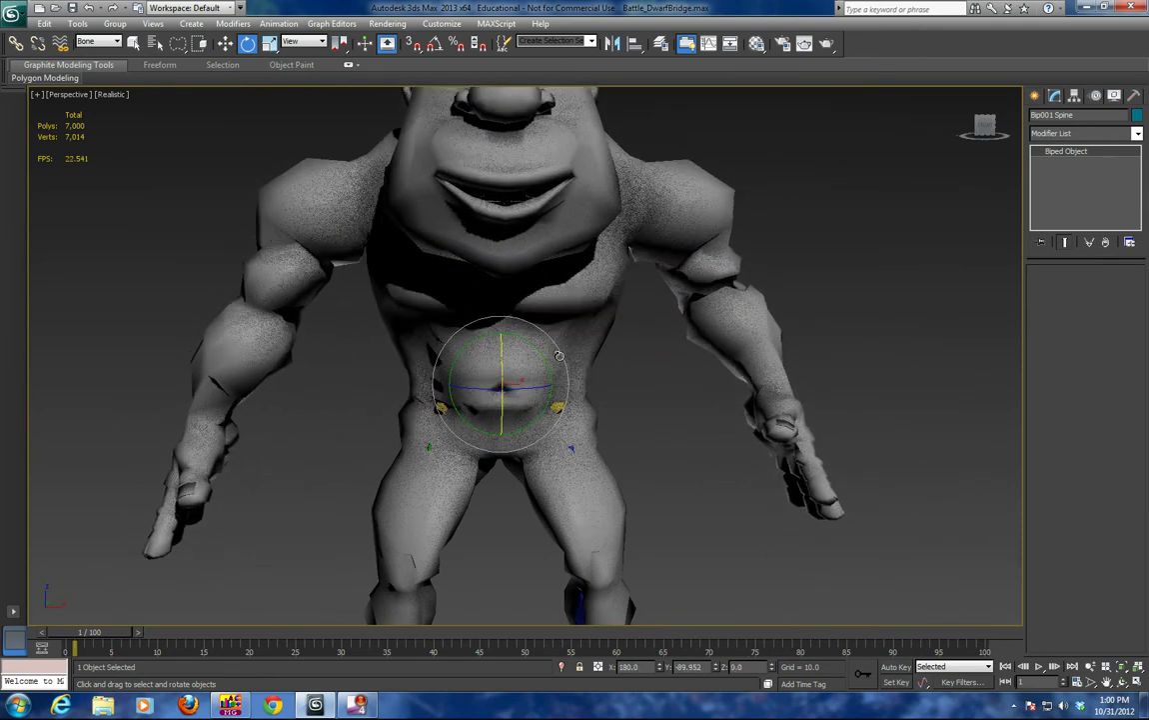
left_click(611, 292)
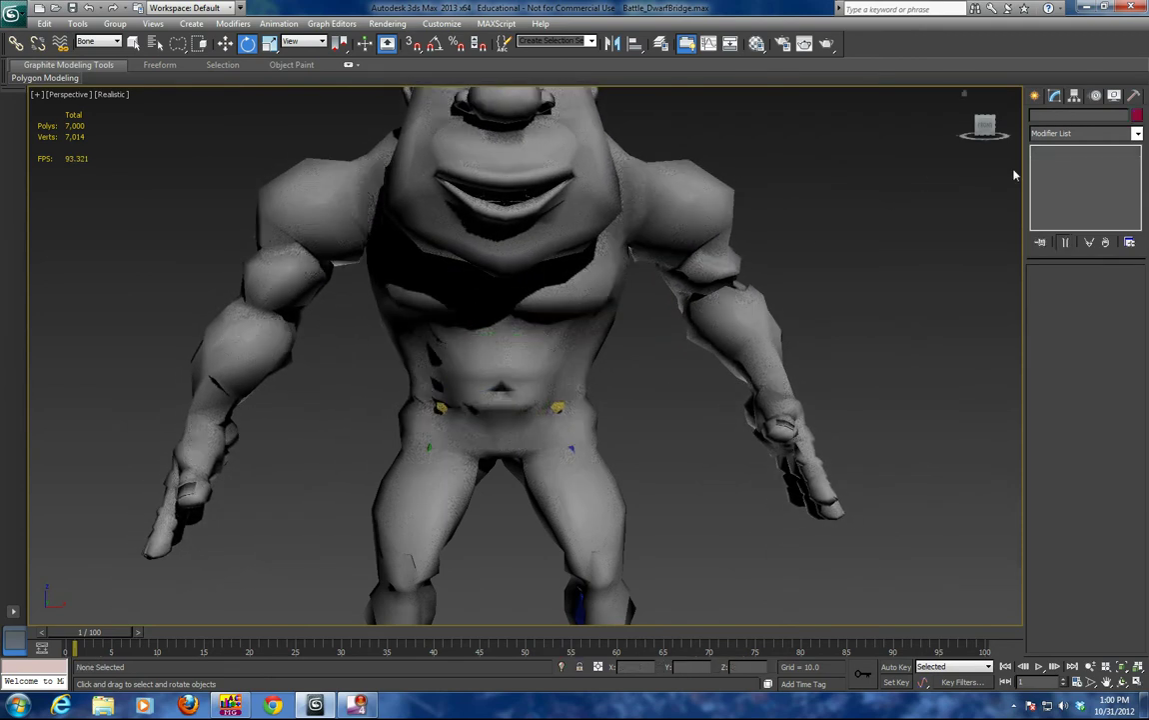
Step: Set the selection filter to All, select the dwarf's body, and start editing the Skin envelopes with the Bip001 Spine3 bone chosen
left_click(110, 41)
left_click(90, 52)
left_click(452, 218)
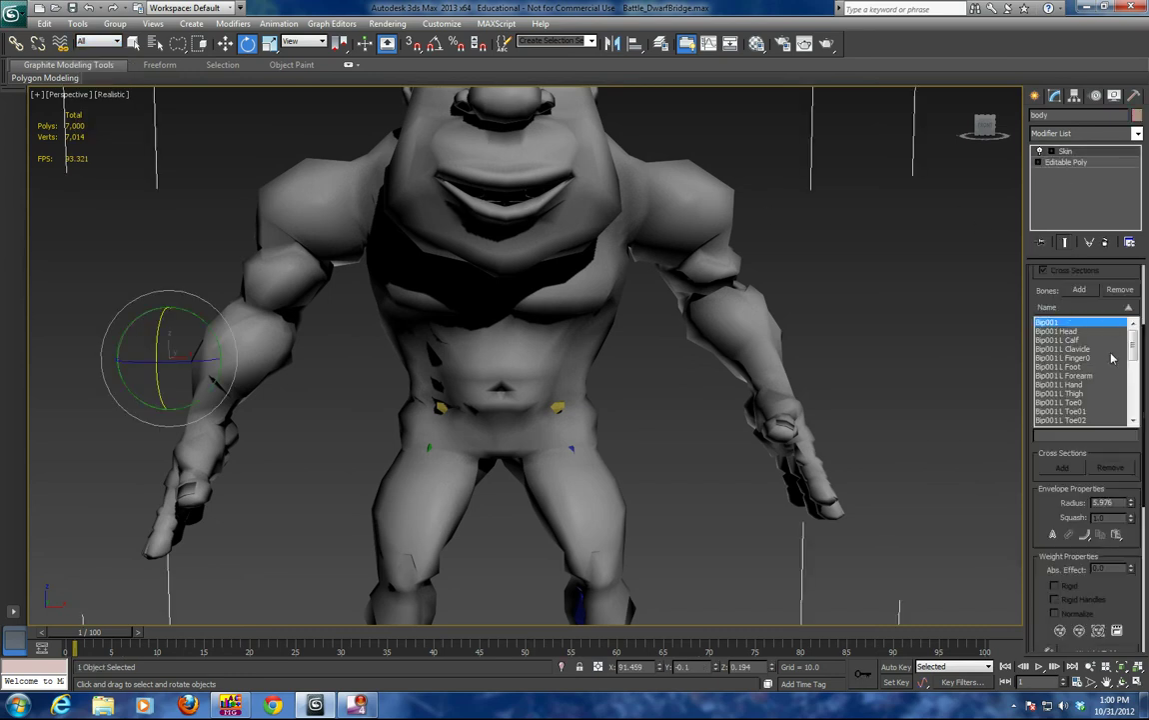
left_click_drag(1132, 354, 1133, 418)
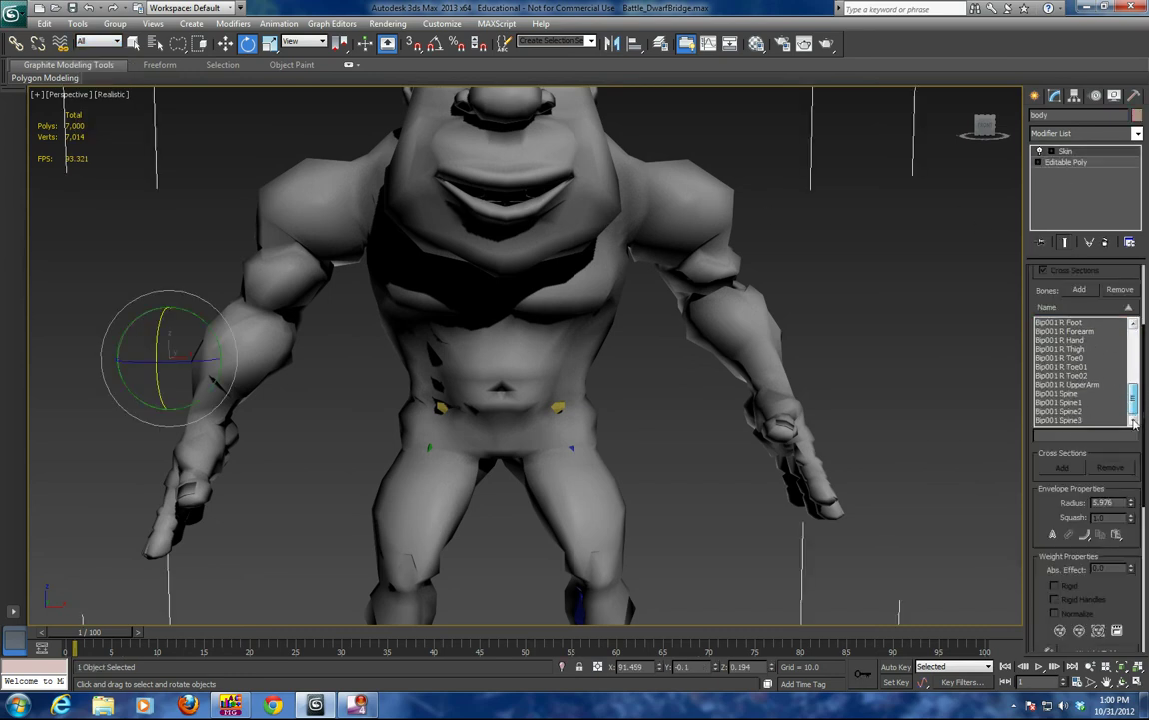
left_click(1069, 420)
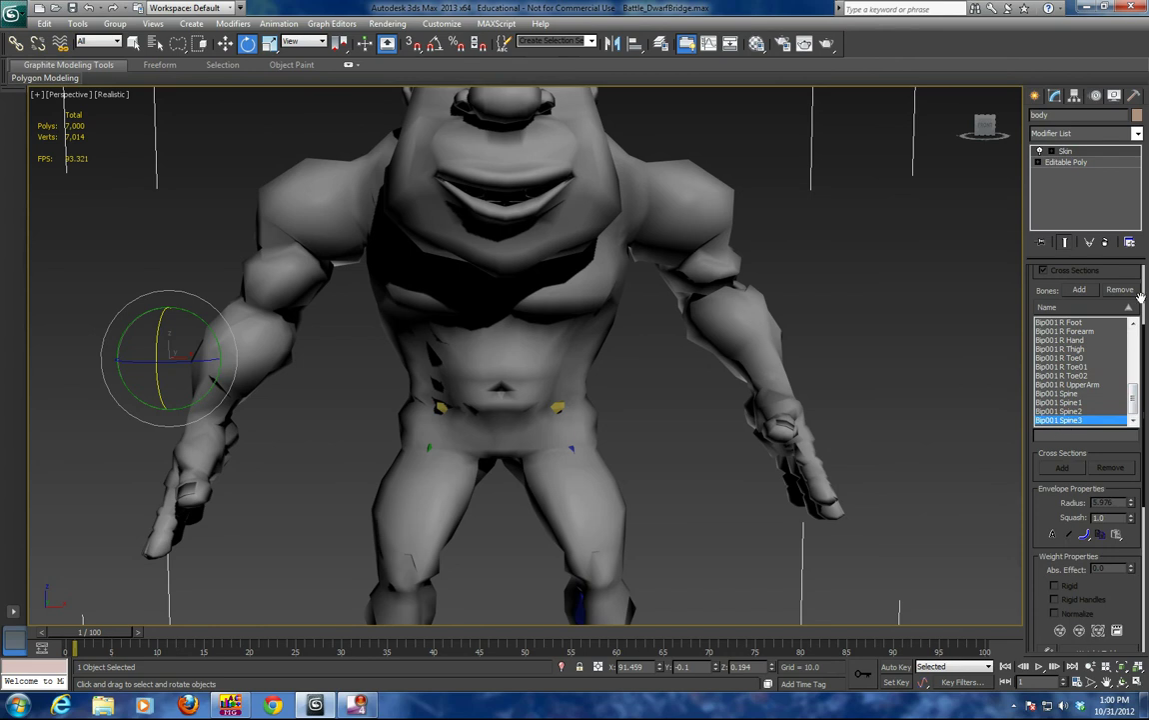
left_click_drag(1137, 298, 1145, 374)
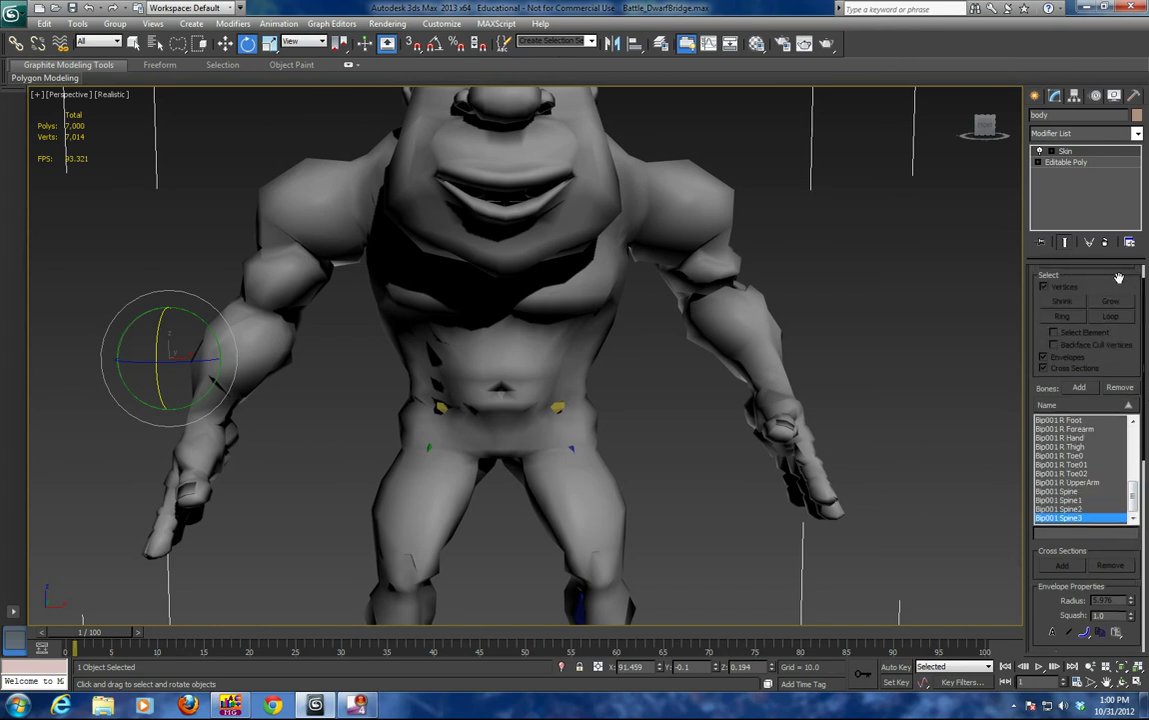
left_click_drag(1118, 279, 1132, 336)
left_click(1087, 290)
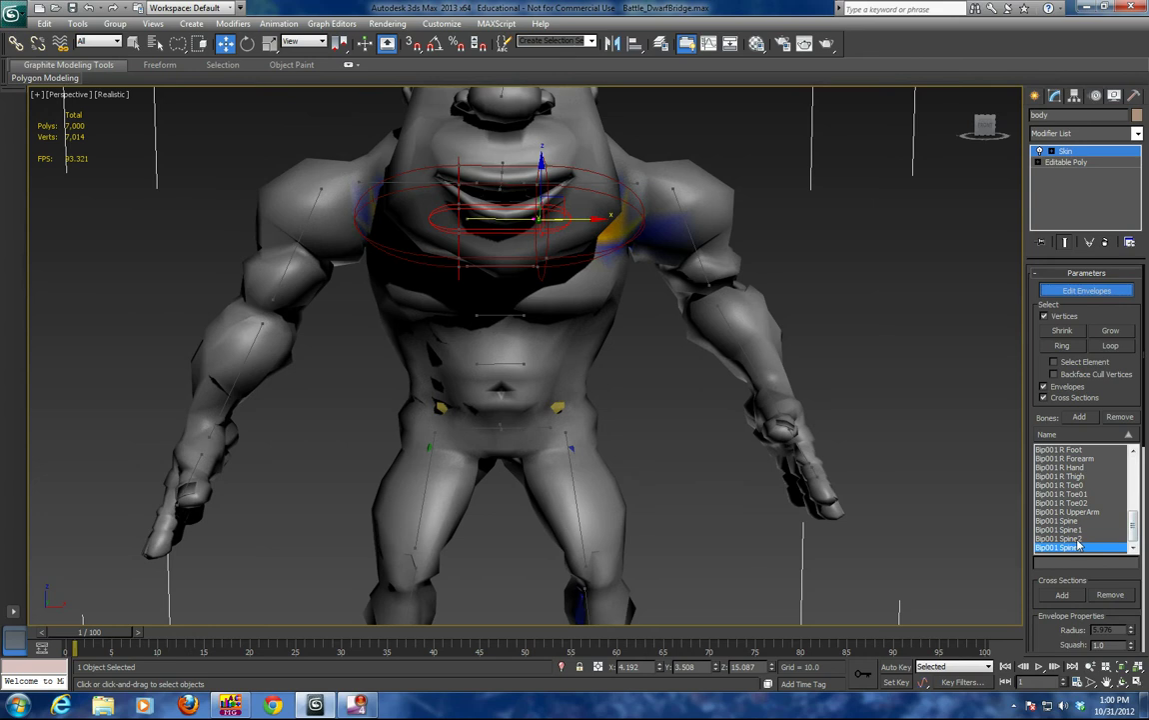
Step: Weight the band of vertices around the dwarf's upper abdomen to the Bip001 Spine1 bone with an absolute effect of 1.0
key("Up")
key("Up")
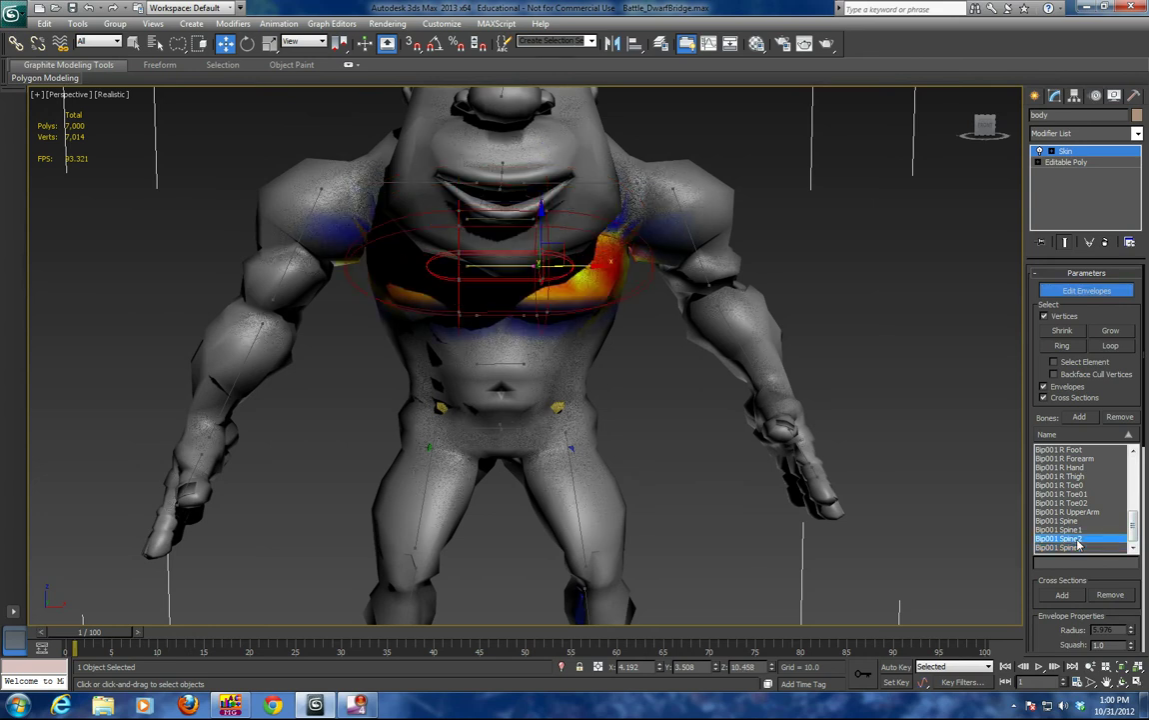
key("Up")
key("Up")
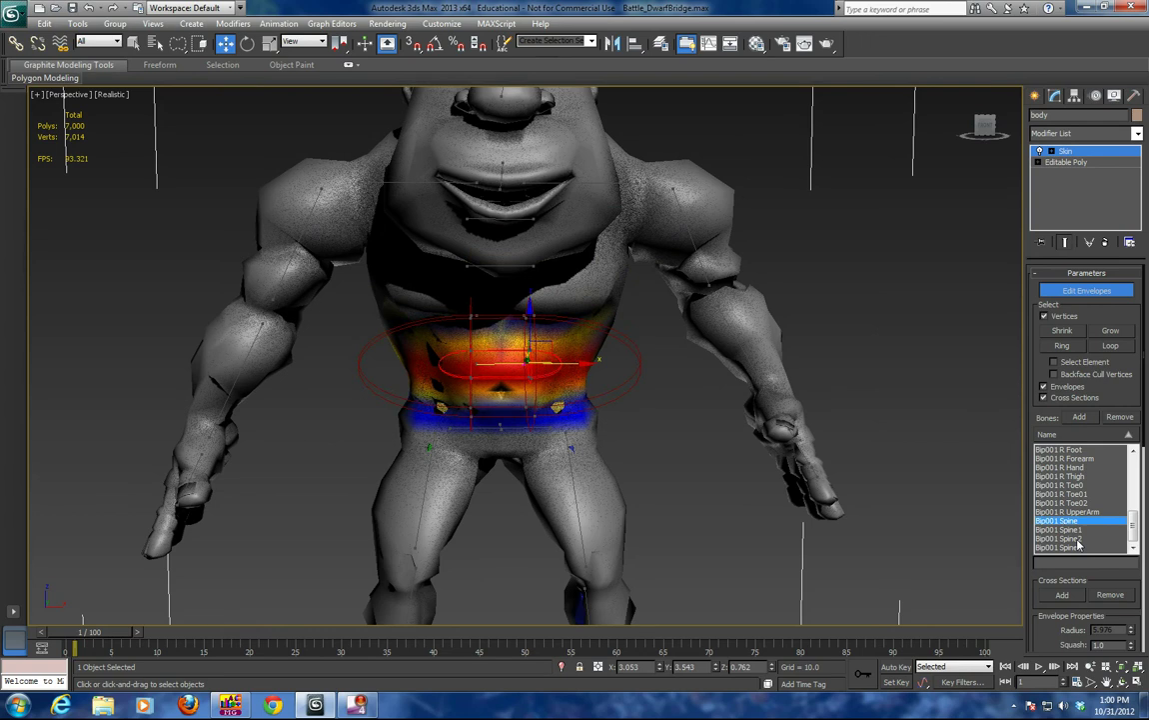
key("Down")
key("Down")
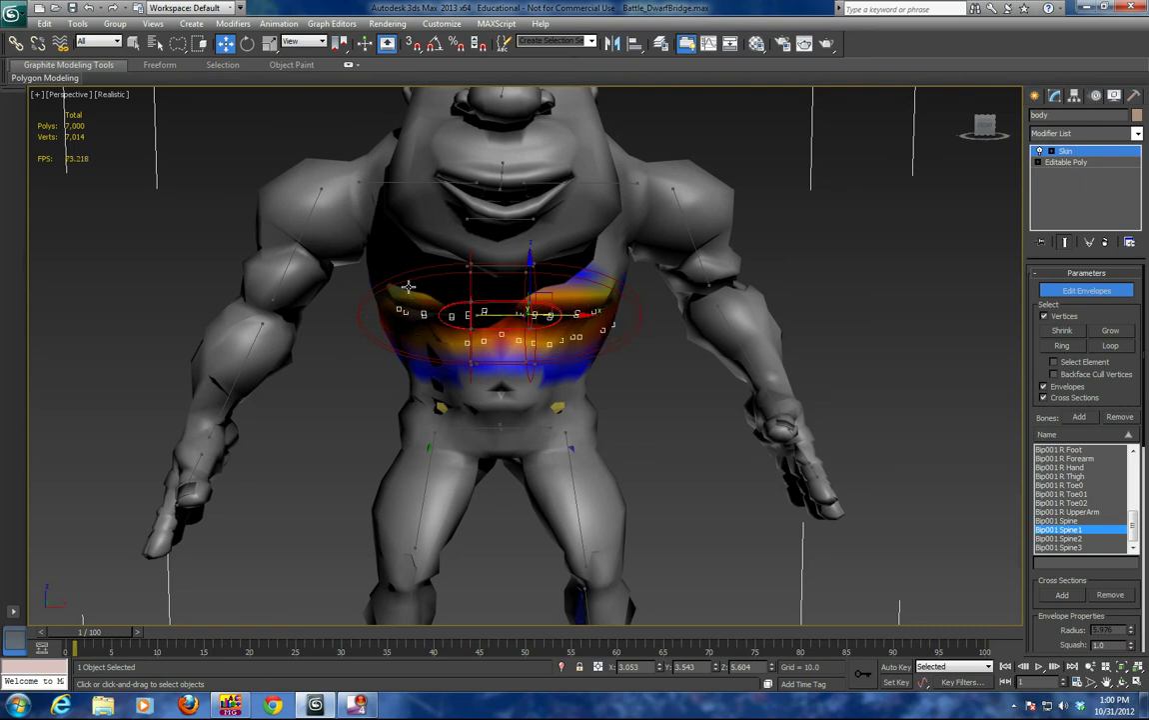
left_click_drag(177, 43, 178, 72)
left_click_drag(380, 318, 629, 352)
left_click_drag(1133, 617, 1130, 531)
left_click_drag(1131, 603, 1130, 540)
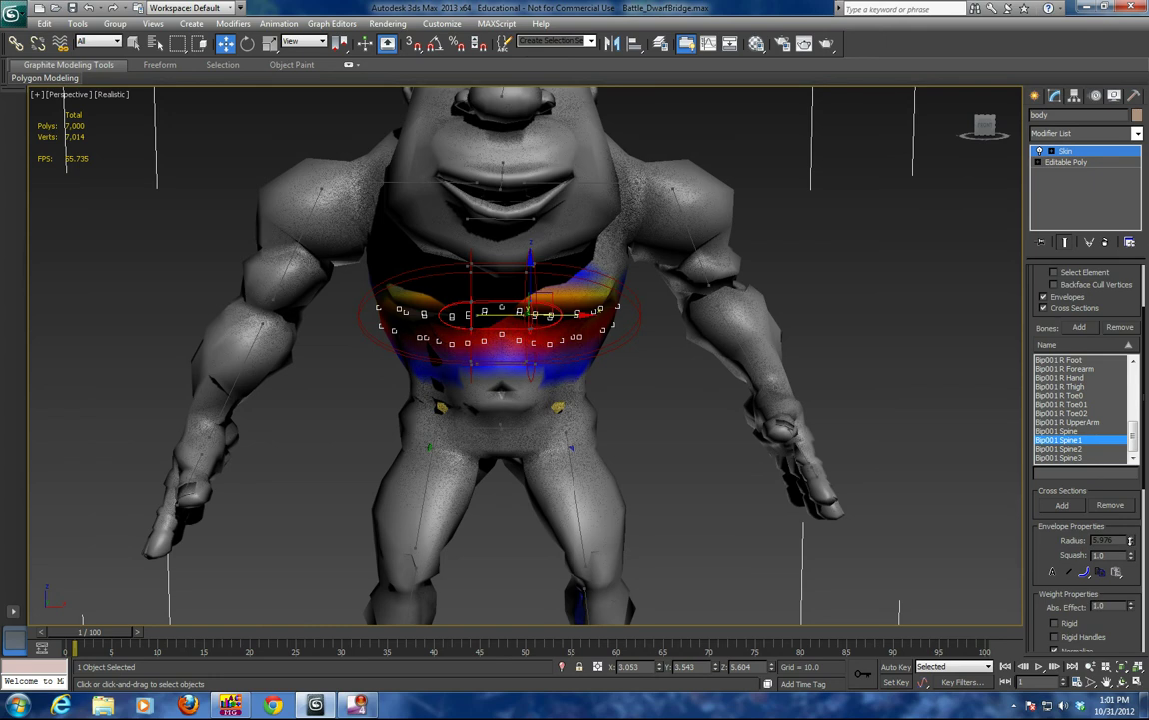
Step: Weight the vertices around the dwarf's chest to the Bip001 Spine2 bone with an absolute effect of 1.0
left_click(1076, 432)
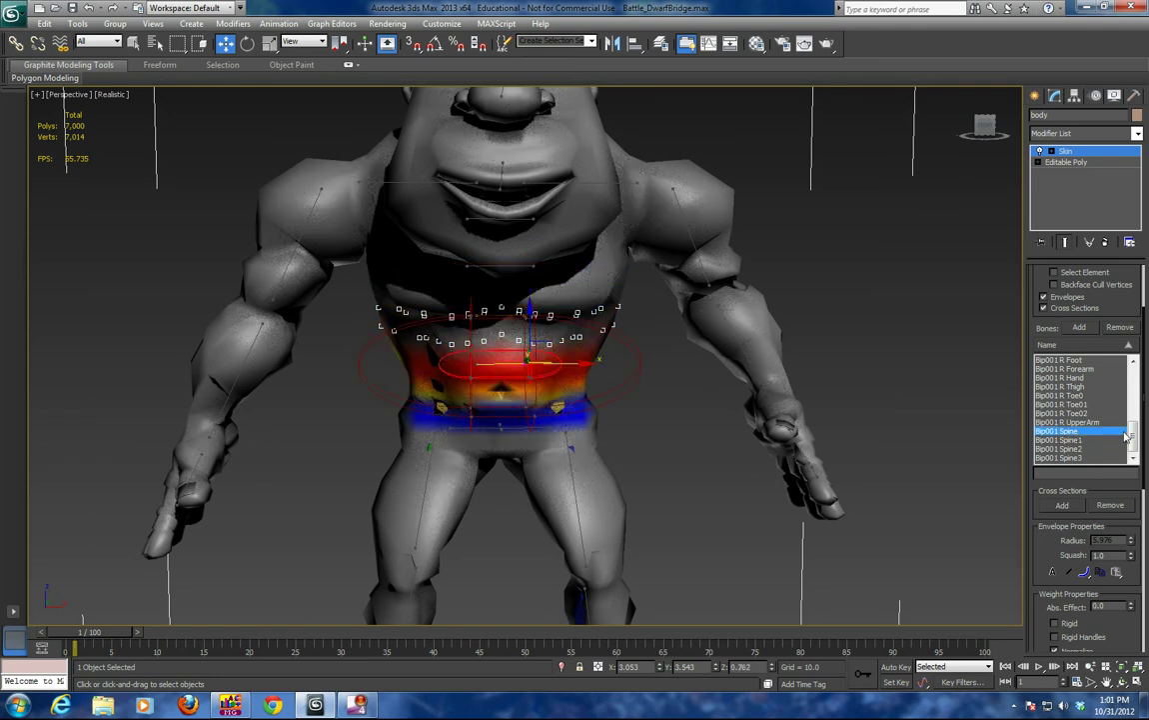
left_click(1079, 457)
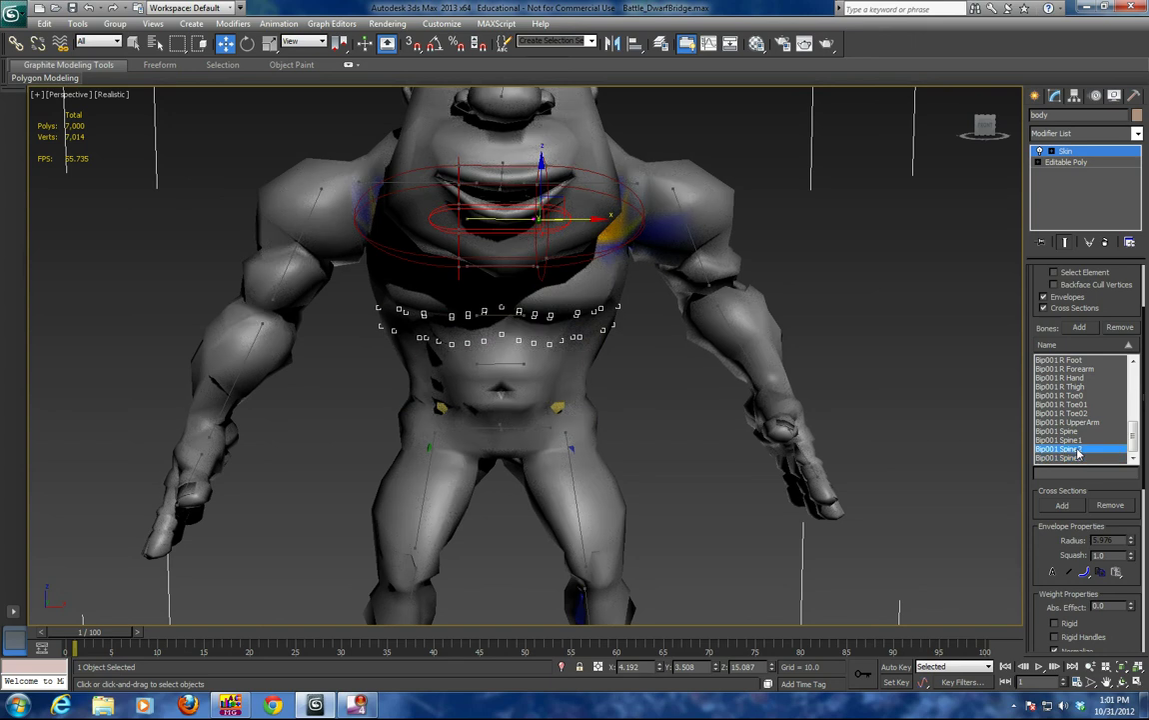
left_click(1078, 450)
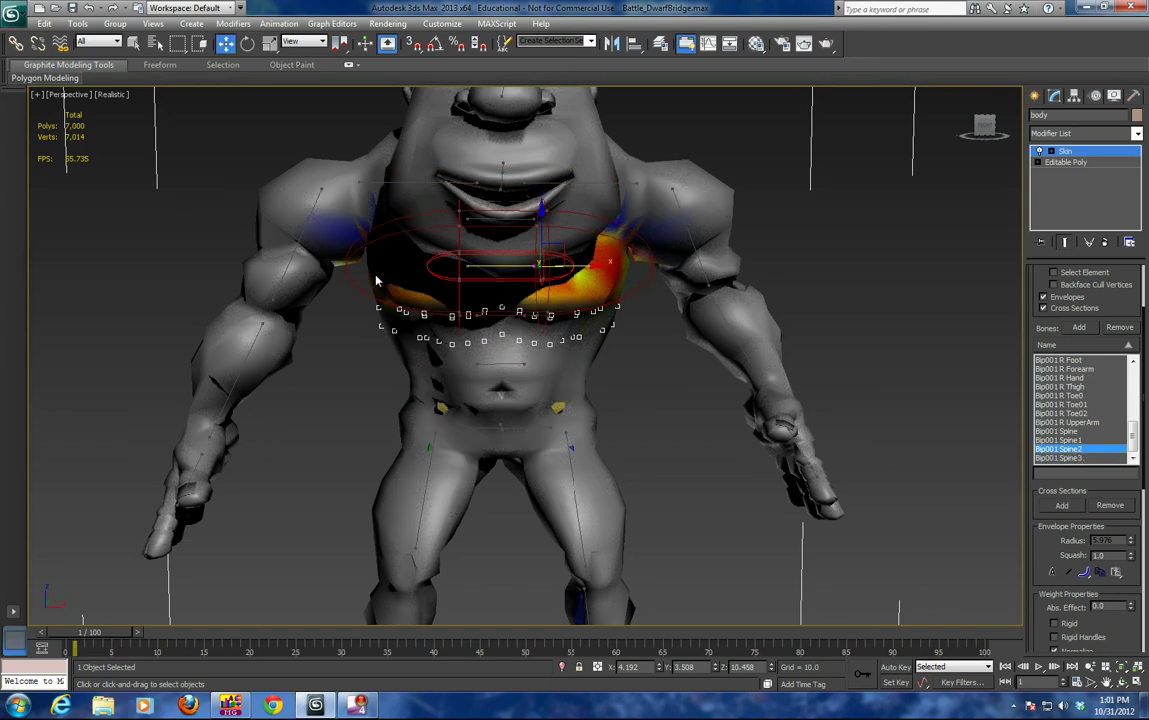
middle_click_drag(492, 307, 726, 290, "alt")
left_click_drag(738, 276, 436, 316)
middle_click_drag(534, 352, 777, 300, "alt")
left_click_drag(630, 285, 369, 258)
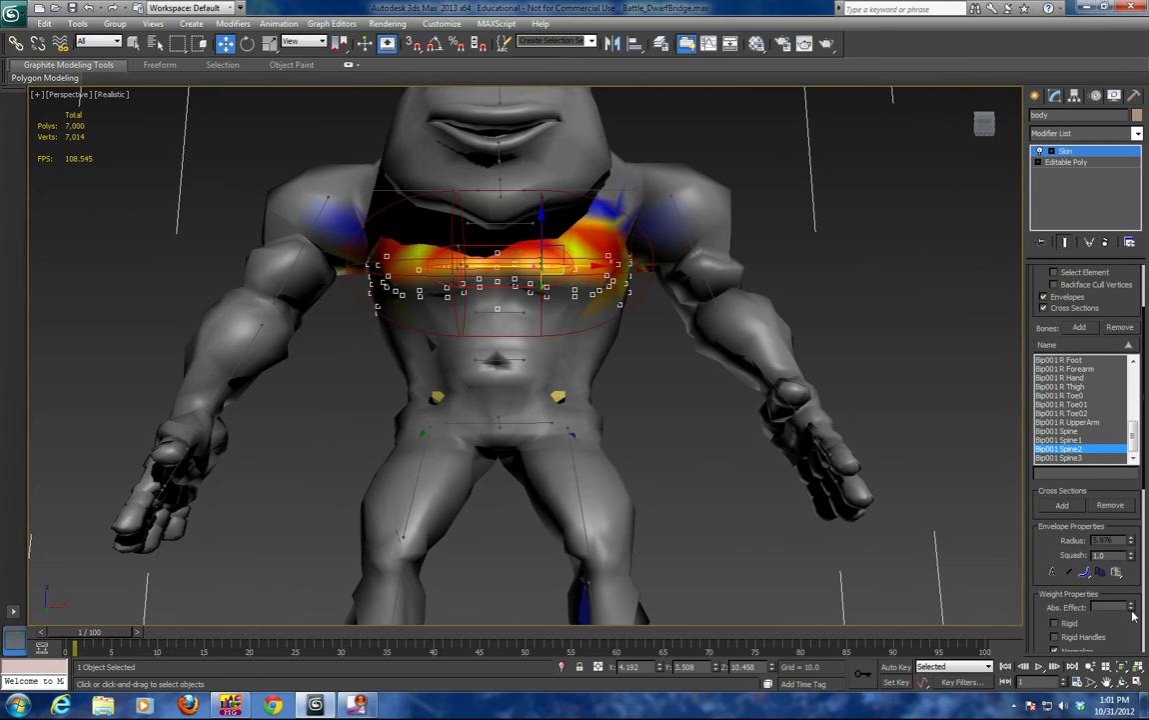
left_click_drag(1132, 606, 1121, 535)
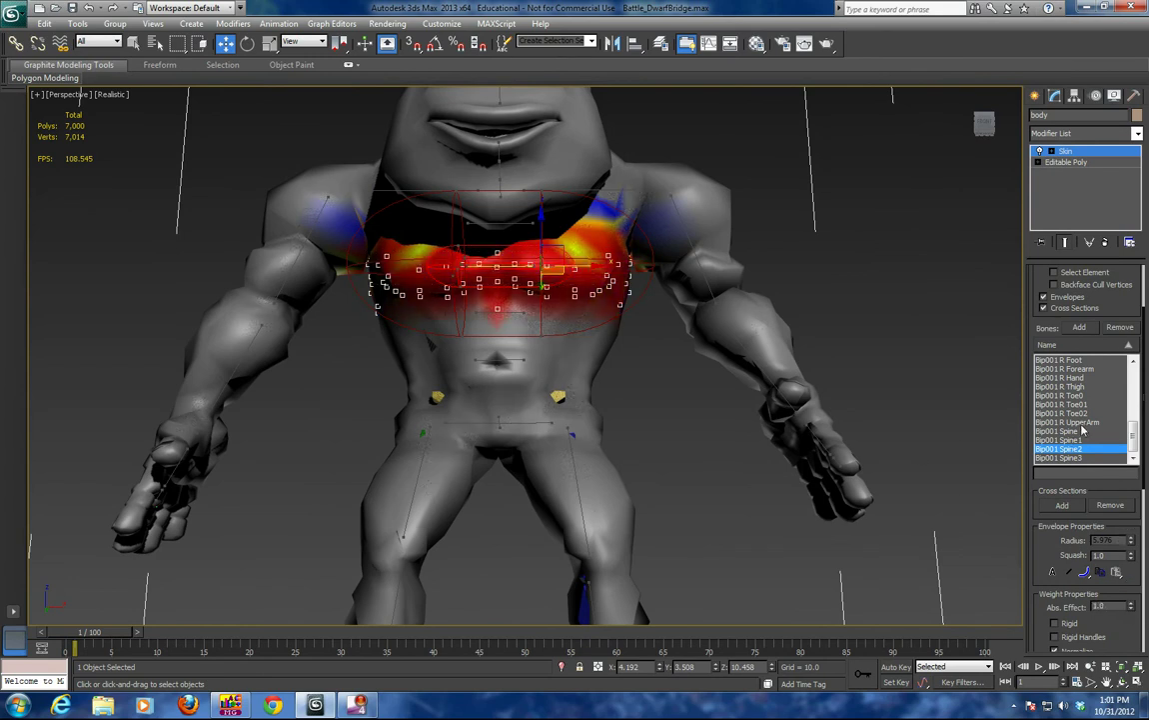
Step: Weight the vertices on the dwarf's upper back to the Bip001 Spine3 bone with an absolute effect of 1.0
left_click(1084, 458)
middle_click_drag(943, 438, 555, 381, "alt")
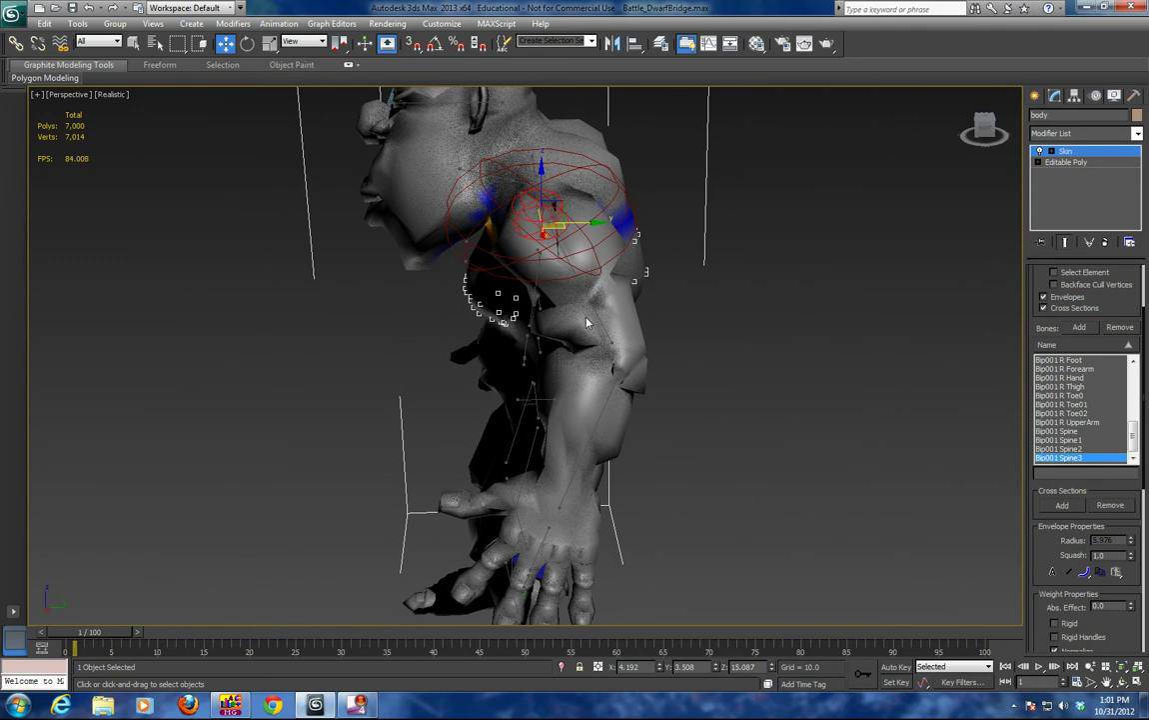
left_click_drag(627, 236, 631, 242)
mouse_move(636, 243)
middle_mouse_down("alt")
mouse_move(577, 247)
mouse_move(652, 227)
middle_mouse_up("alt")
left_click_drag(636, 227, 620, 246)
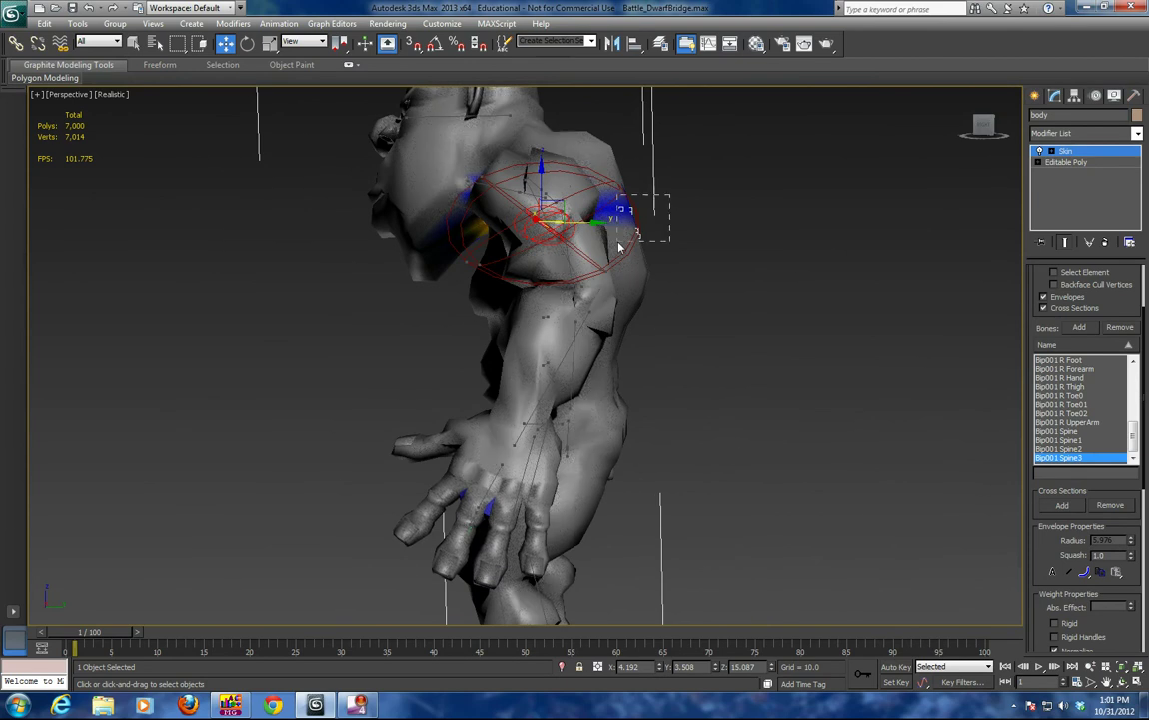
middle_click_drag(597, 257, 751, 255, "alt")
left_click_drag(1132, 605, 1123, 530)
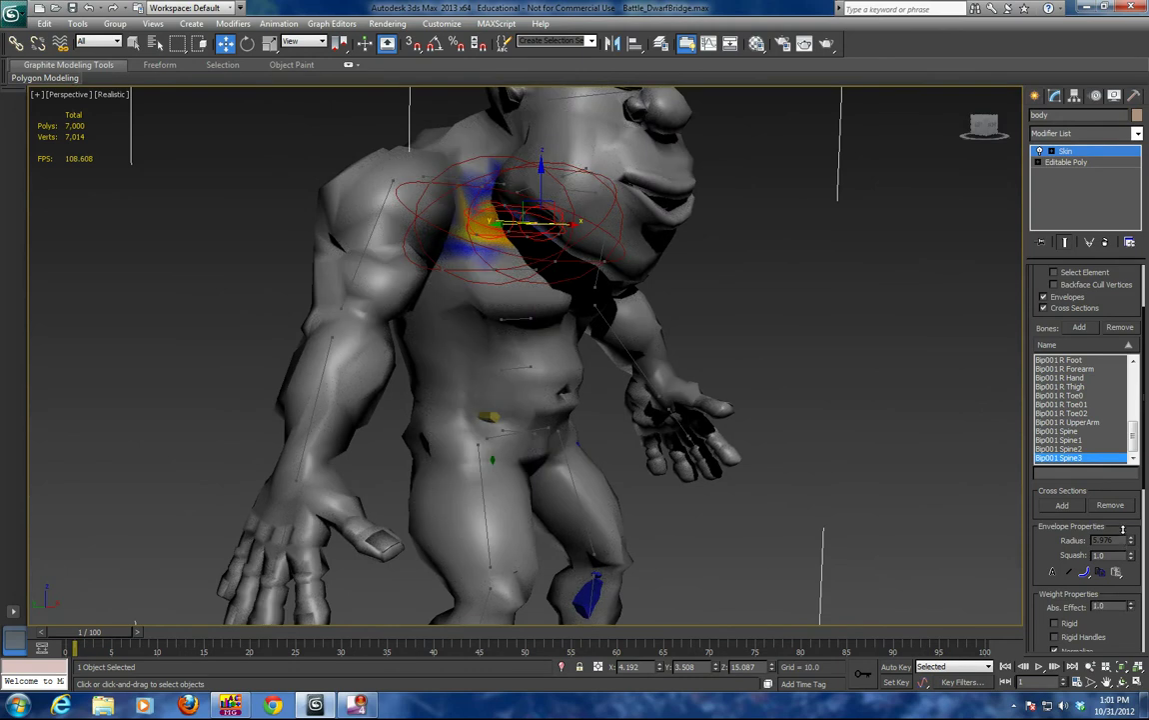
Step: Leave the Skin envelope editing and limit the selection filter to Bone
mouse_move(796, 404)
middle_mouse_down("alt")
mouse_move(764, 377)
mouse_move(825, 373)
middle_mouse_up("alt")
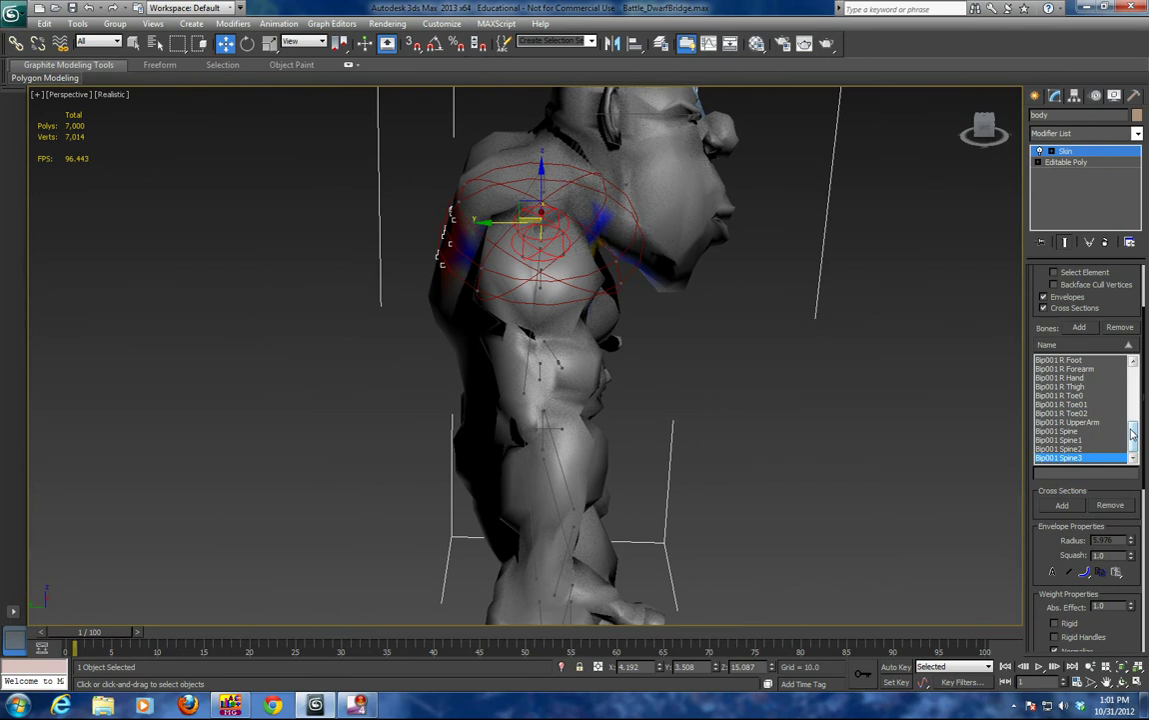
middle_click_drag(1004, 424, 844, 313, "alt")
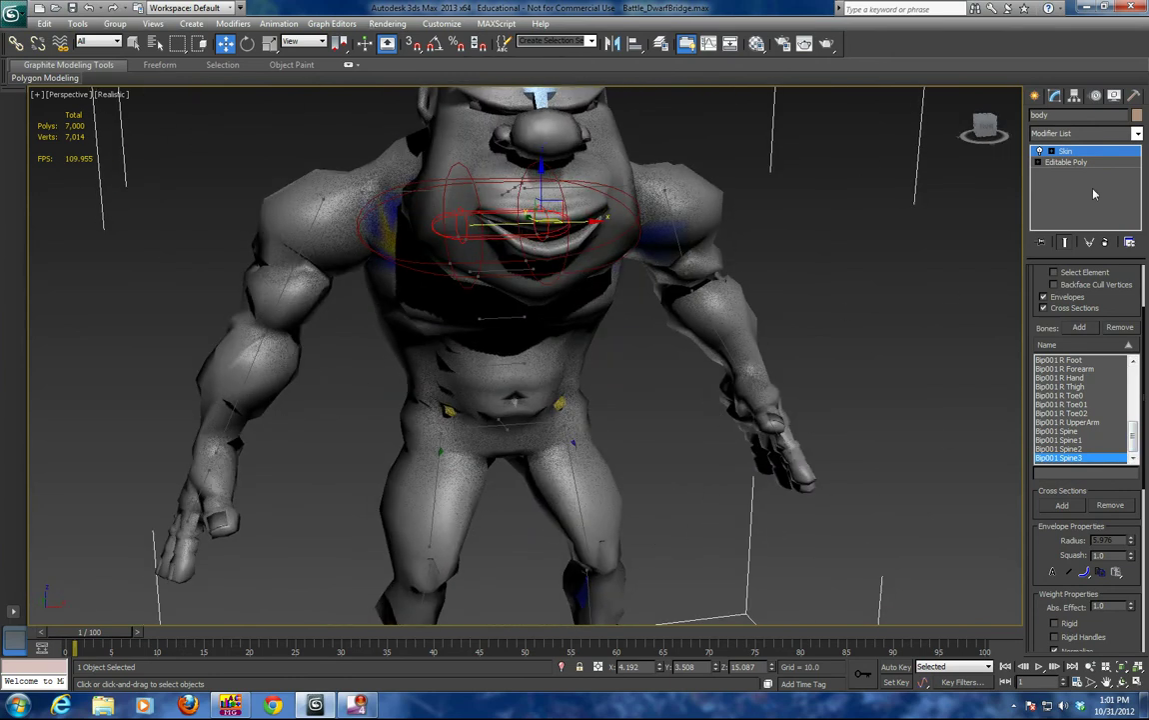
left_click(1067, 151)
left_click(98, 41)
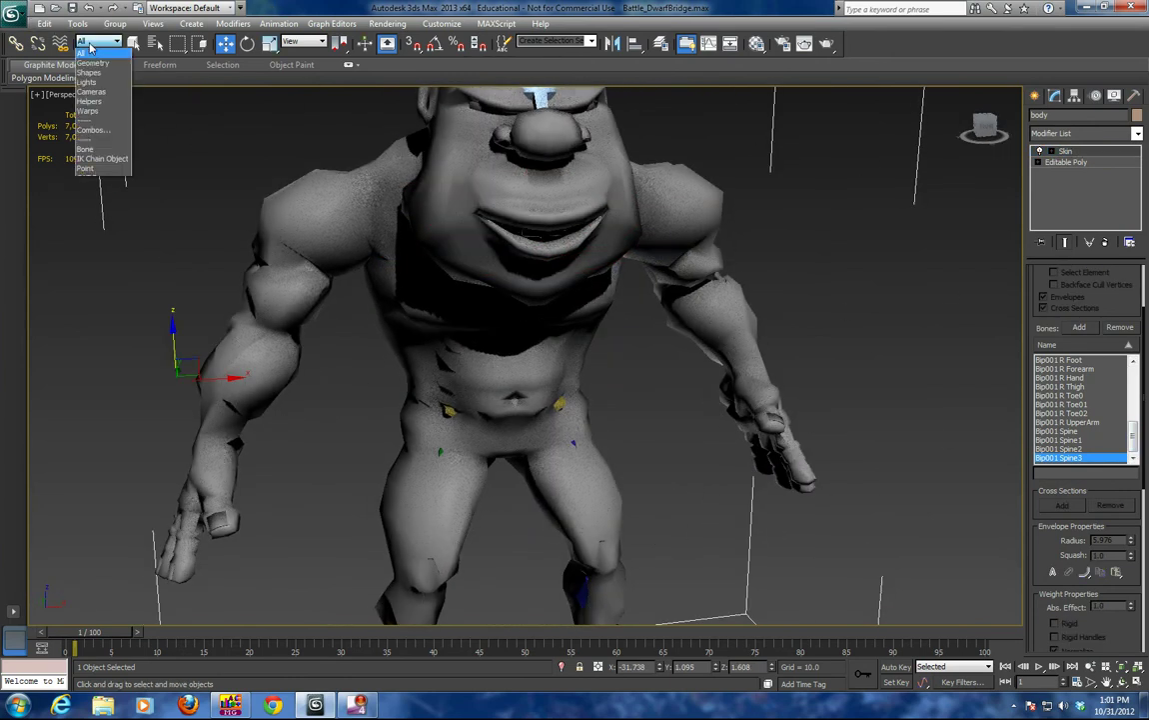
left_click(86, 149)
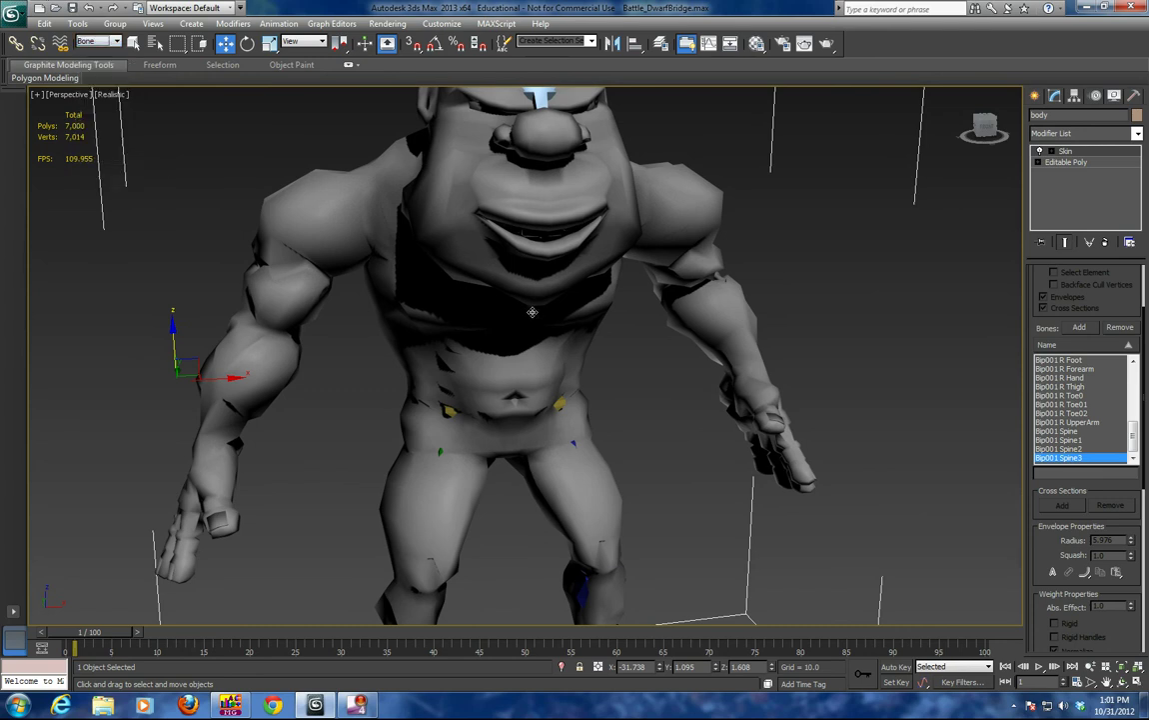
Step: Test the torso's deformation by rotating the Bip001 Spine2 bone and the Bip001 Spine bone
left_click(515, 321)
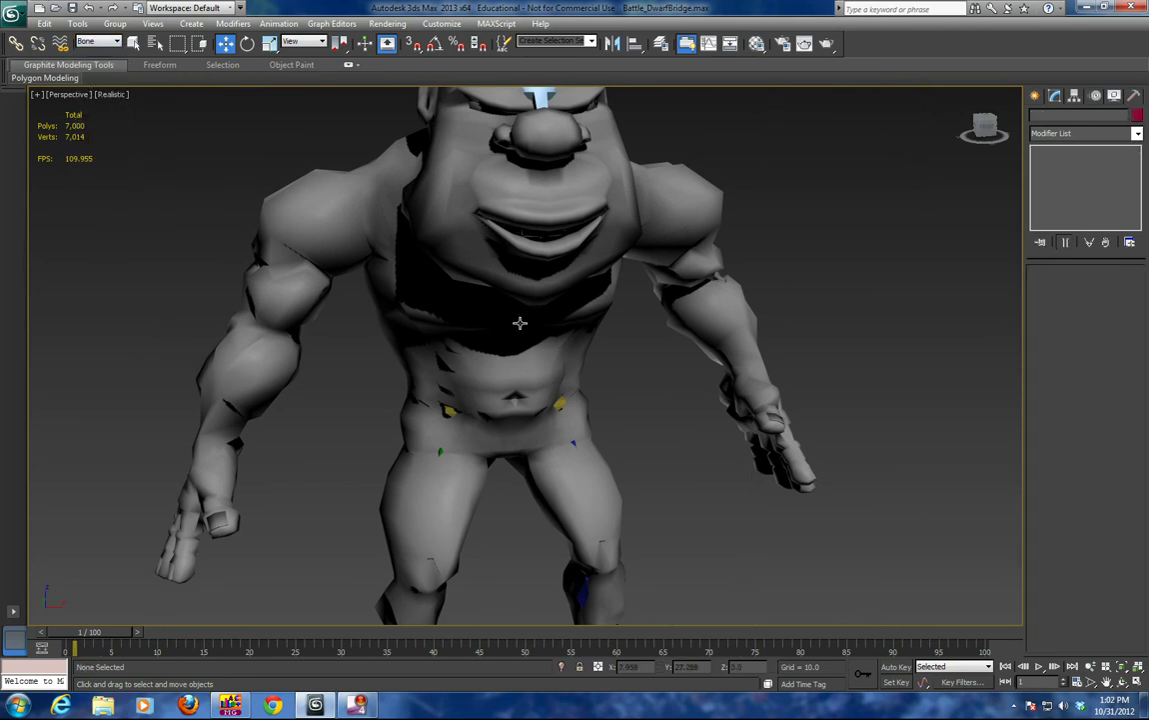
middle_click_drag(519, 323, 484, 300, "alt")
left_click(513, 290)
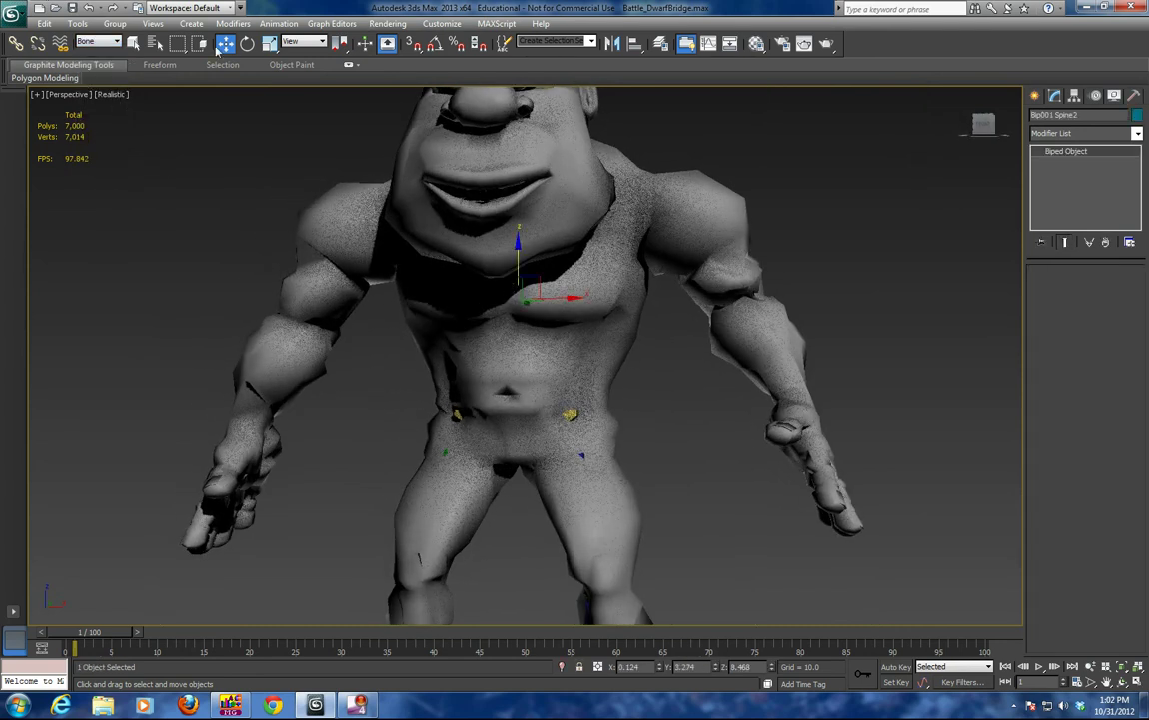
left_click(247, 43)
left_click_drag(512, 255, 549, 306)
left_click(519, 385)
left_click_drag(512, 385, 551, 341)
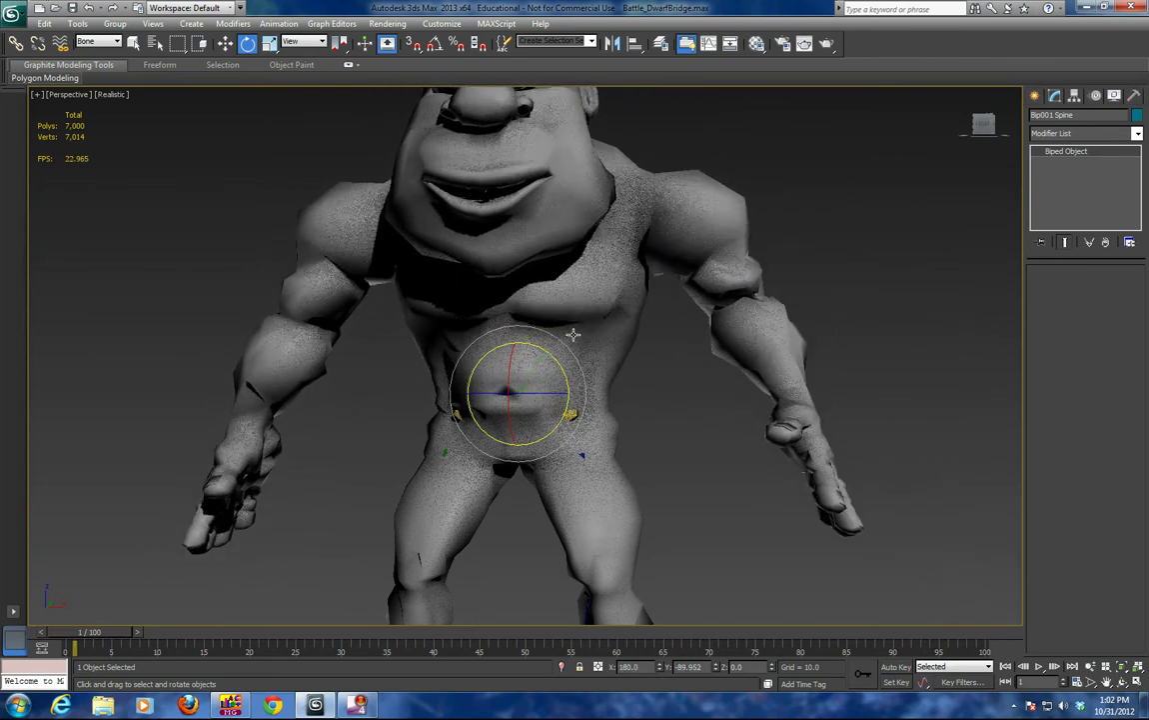
Step: Select the Bip001 Head bone from behind the dwarf
middle_click_drag(618, 291, 528, 302, "alt")
middle_click_drag(463, 312, 495, 257, "alt")
left_click(495, 255)
left_click(464, 182)
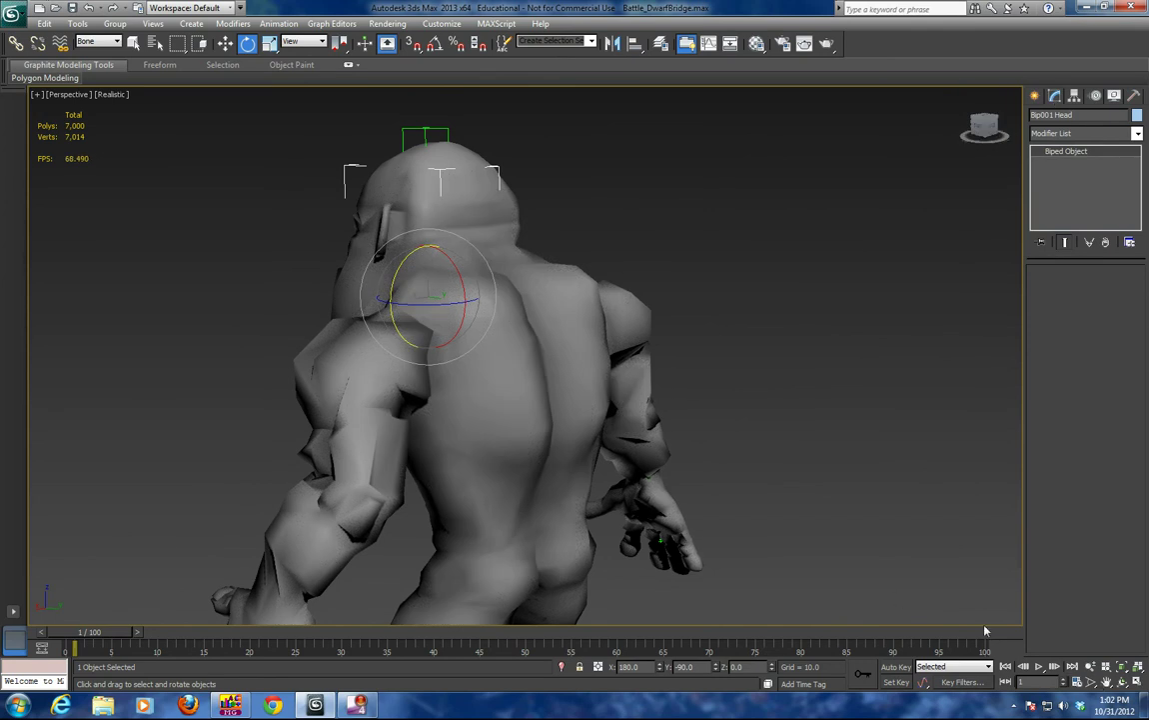
middle_click_drag(469, 401, 619, 390, "alt")
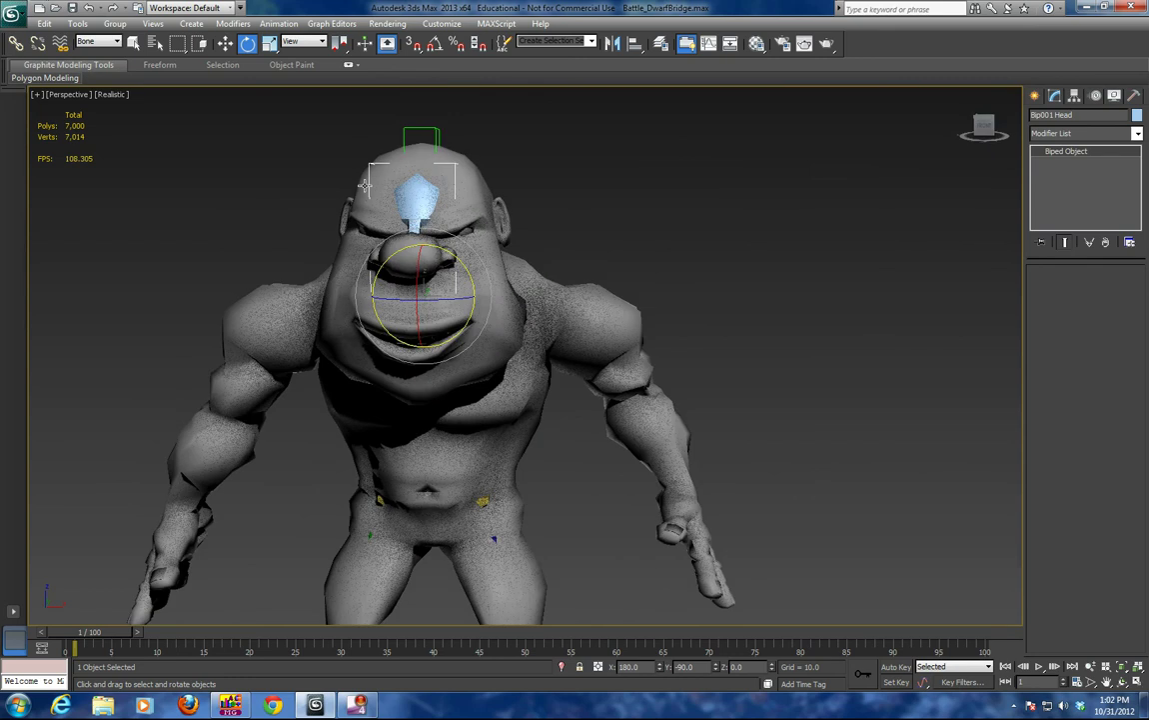
Step: Restore the selection filter to All, select the body, and reopen its Skin envelope editing at the Bip001 Neck2 bone
left_click(98, 41)
left_click(94, 53)
left_click(509, 258)
mouse_move(1131, 385)
left_mouse_down()
mouse_move(1131, 428)
mouse_move(1131, 407)
left_mouse_up()
left_click(1074, 414)
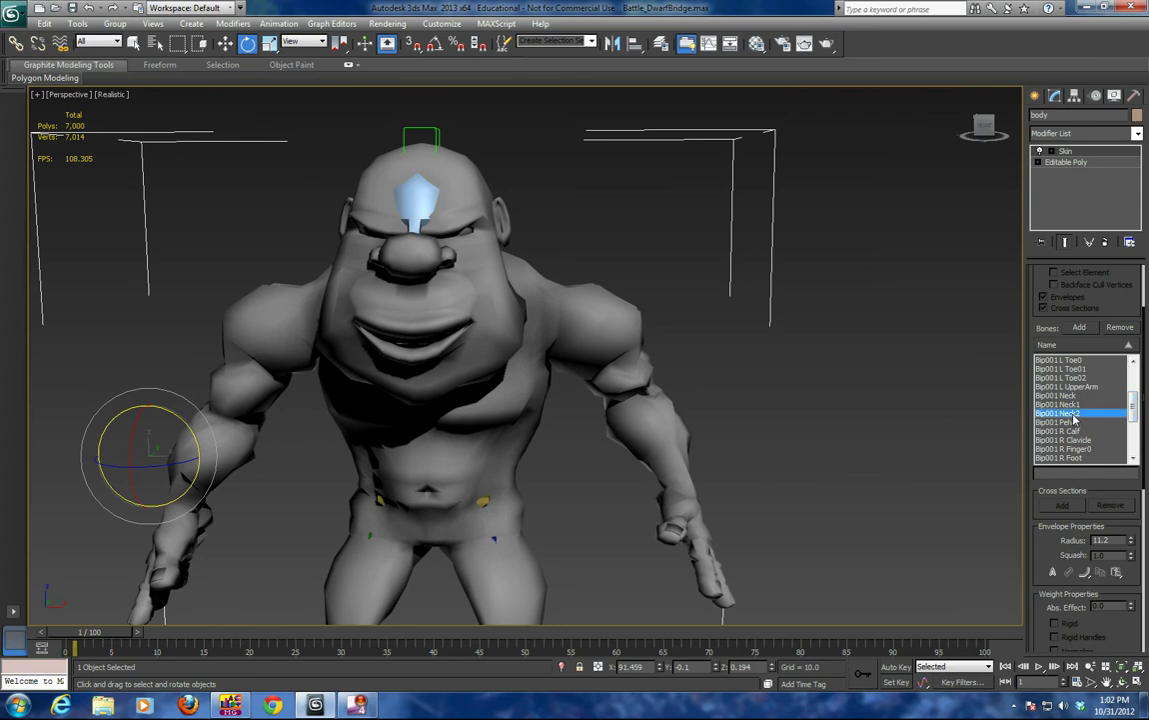
left_click_drag(1128, 310, 1128, 382)
left_click(1089, 275)
Step: Weight the vertices around the neck base and inner shoulders, excluding the lower chest, to the Bip001 Neck bone with an absolute effect of 1.0
mouse_move(738, 362)
middle_mouse_down("alt")
mouse_move(644, 364)
mouse_move(740, 366)
middle_mouse_up("alt")
left_click(1075, 476)
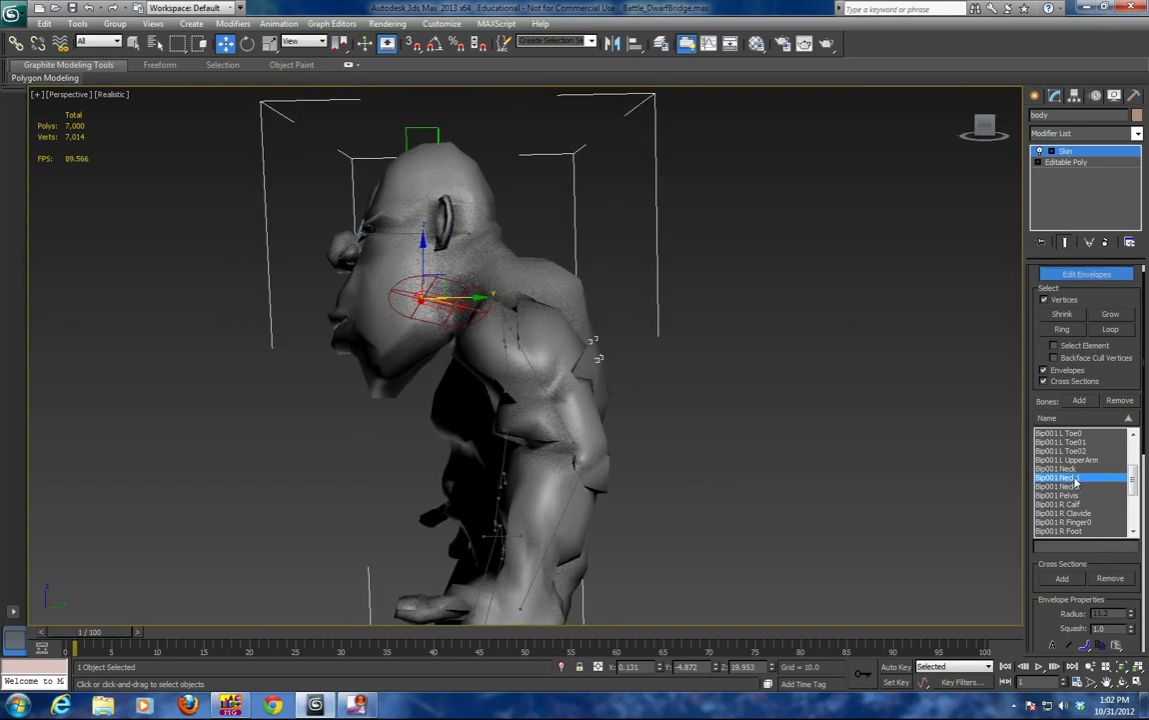
left_click(1074, 469)
middle_click_drag(763, 383, 471, 354, "alt")
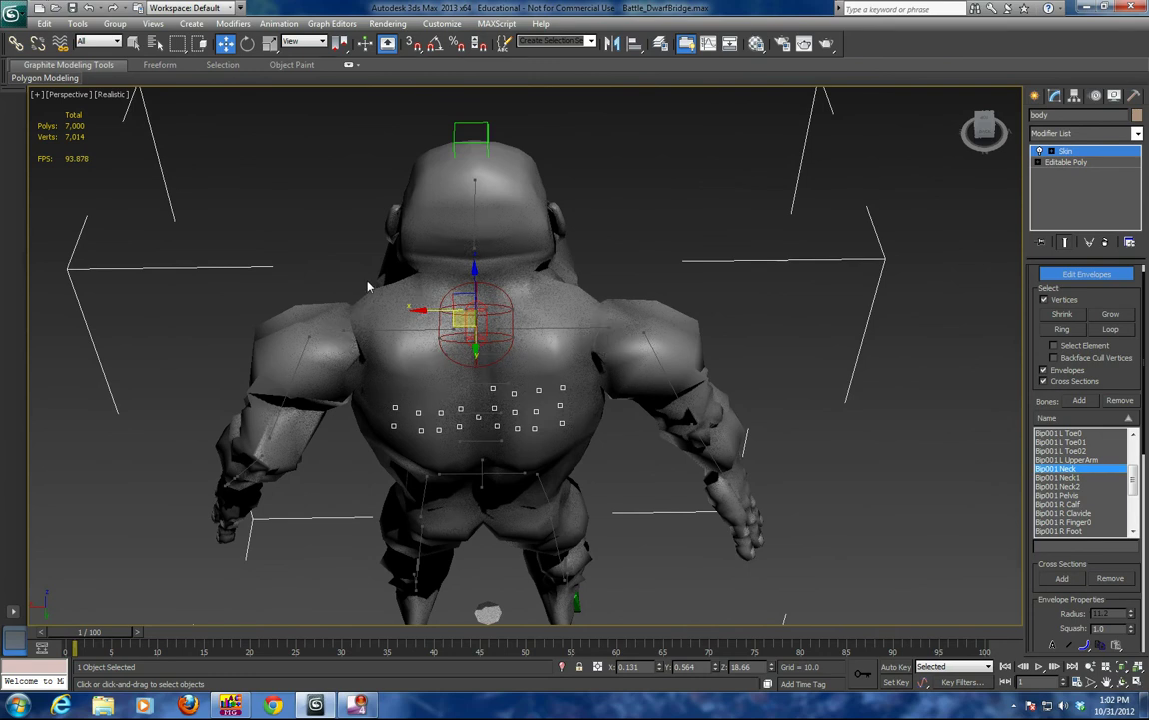
left_click_drag(485, 339, 617, 373)
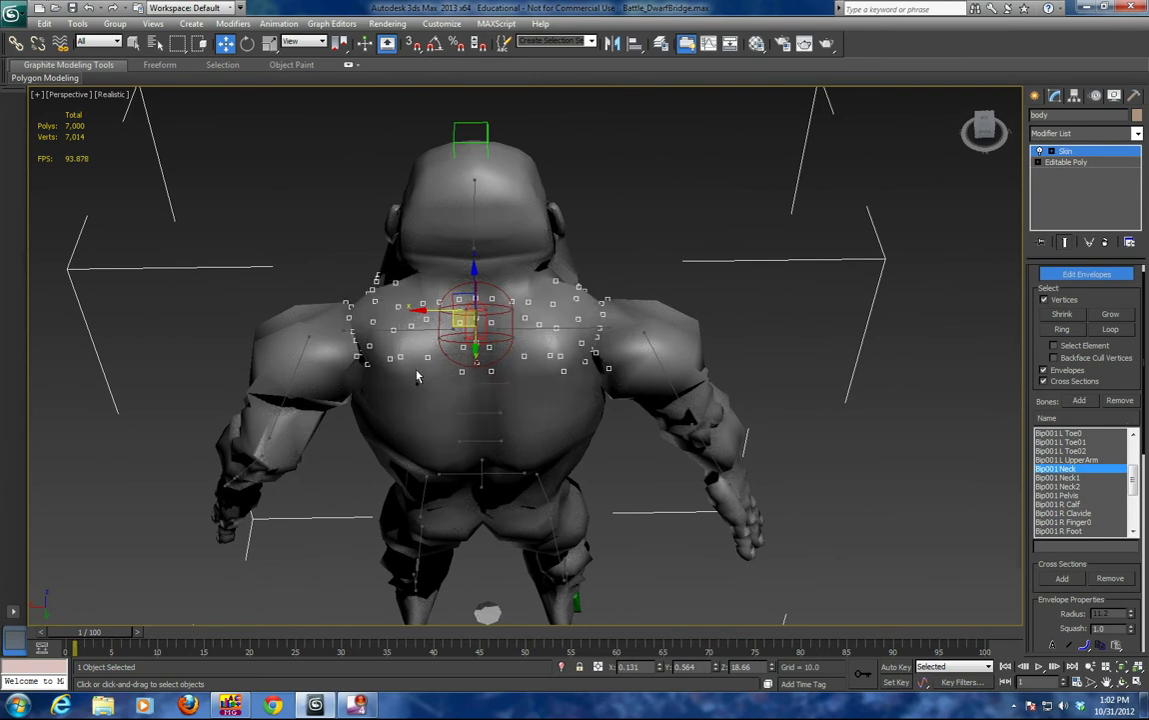
middle_click_drag(609, 310, 550, 292, "alt")
left_click_drag(670, 331, 554, 427)
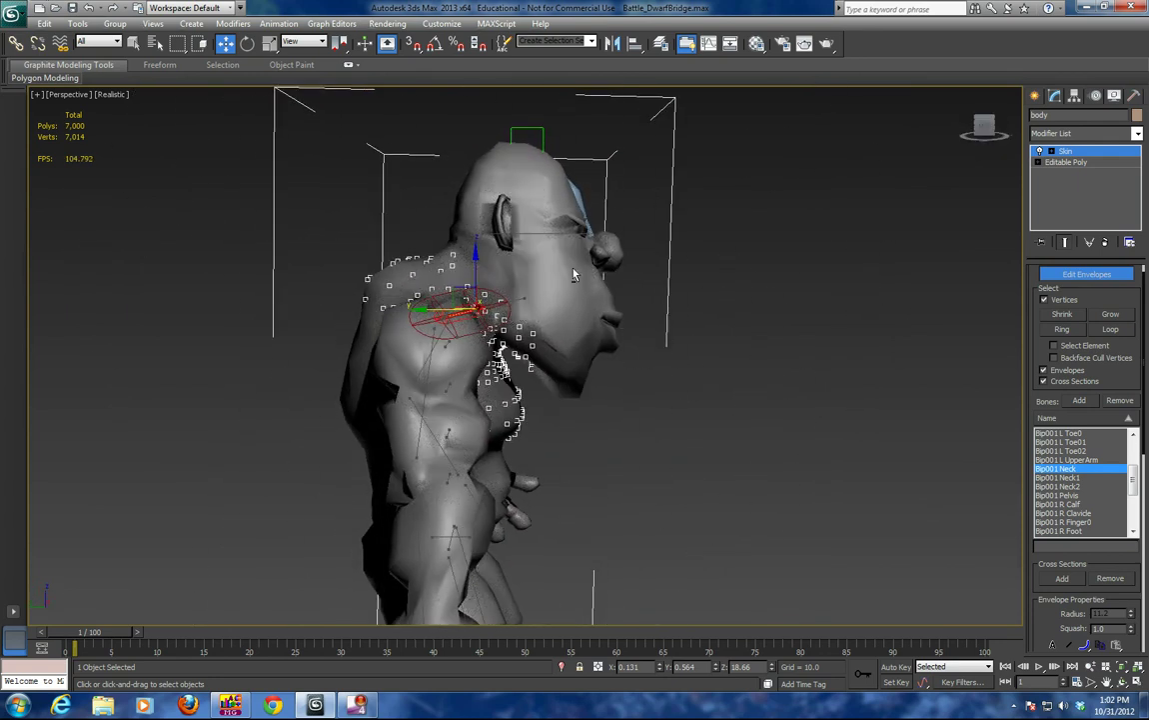
mouse_move(566, 102)
left_mouse_down()
mouse_move(521, 376)
mouse_move(468, 386)
mouse_move(454, 372)
left_mouse_up()
middle_click_drag(597, 399, 587, 395, "alt")
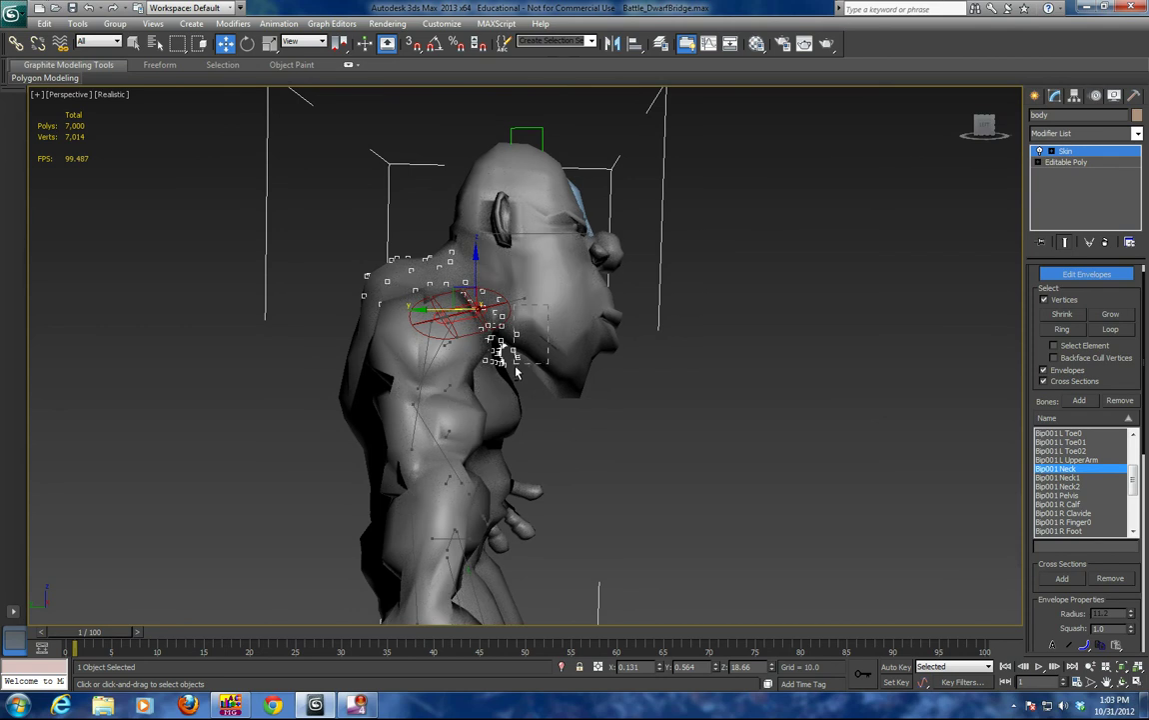
middle_click_drag(593, 392, 465, 375, "alt")
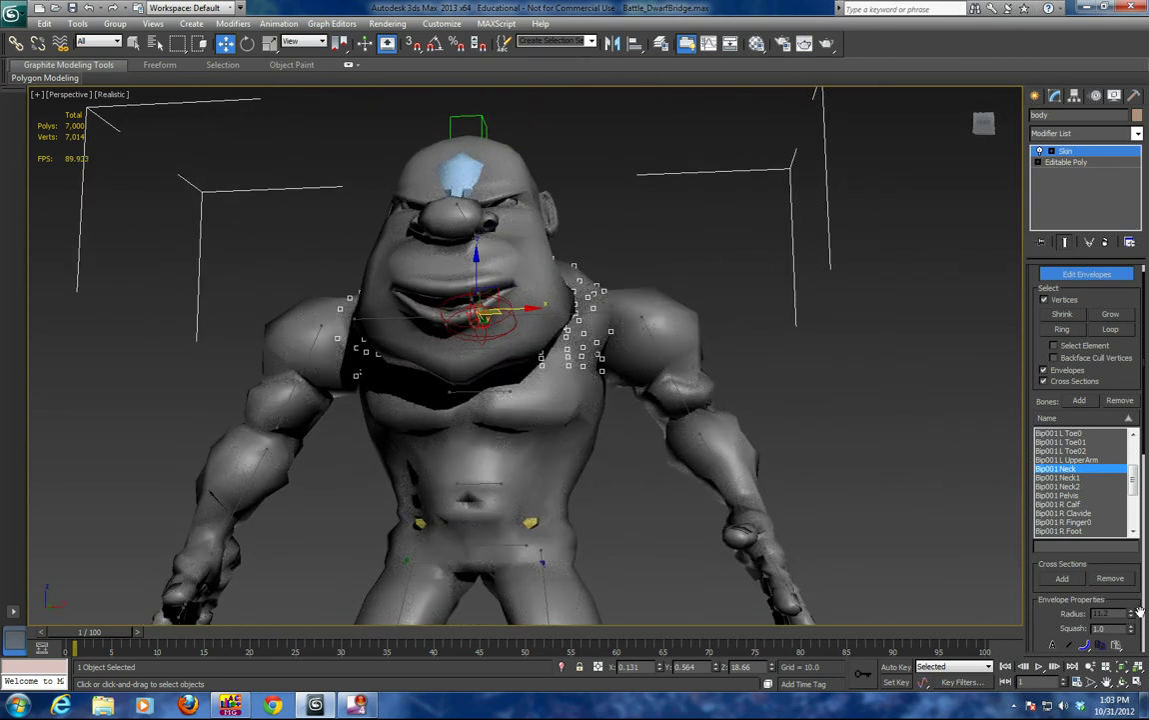
left_click_drag(1137, 600, 1121, 514)
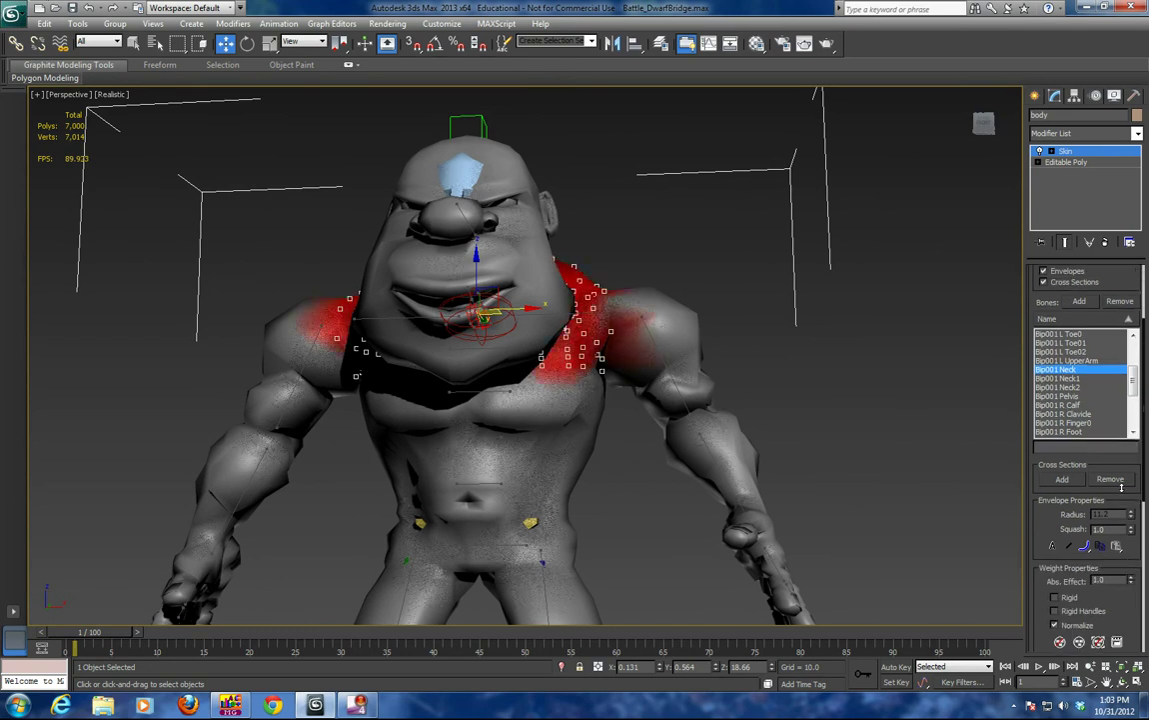
middle_click_drag(593, 295, 754, 341, "alt")
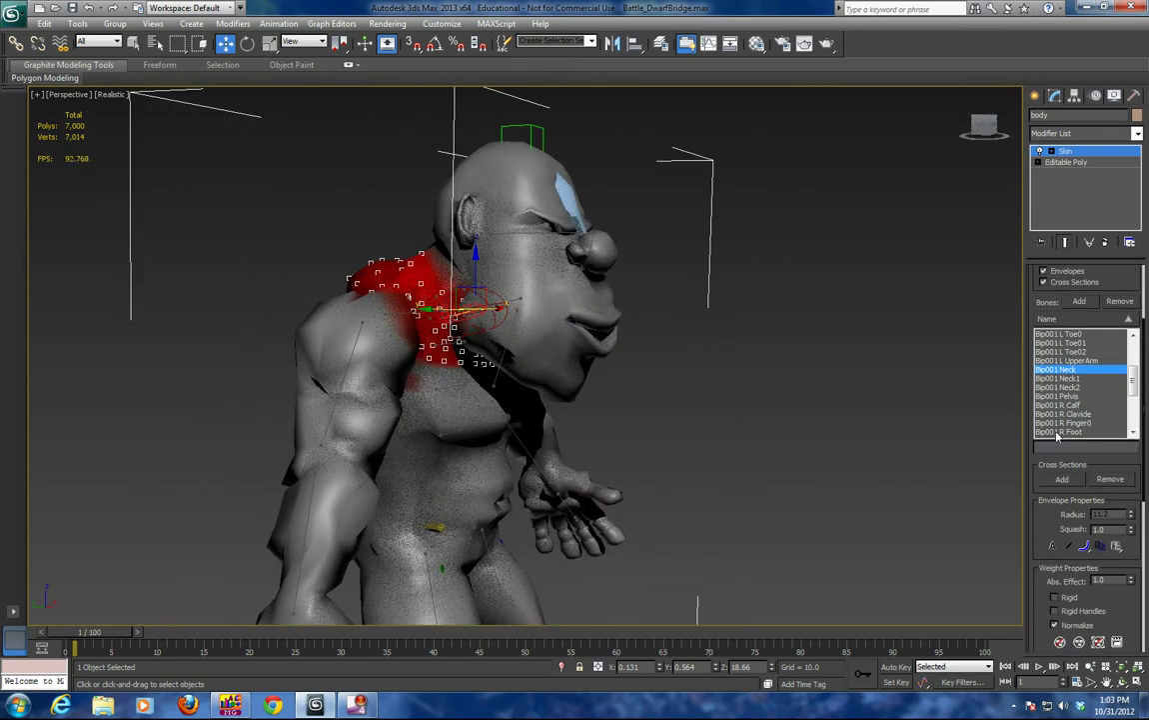
Step: Using a freeform selection region, weight the neck vertices from the nape to under the jaw to Bip001 Neck1 with an absolute effect of 1.0
left_click(1069, 379)
middle_click_drag(587, 348, 617, 360, "alt")
left_click_drag(452, 235, 382, 183)
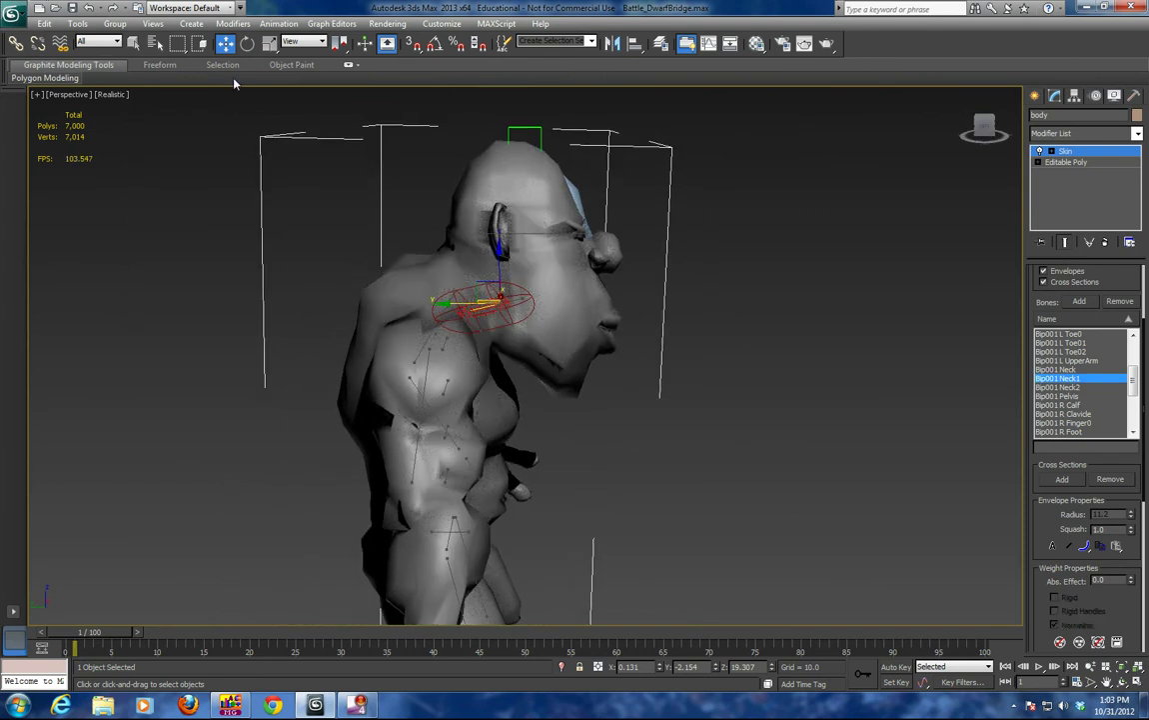
left_click_drag(177, 44, 178, 85)
left_click_drag(429, 221, 486, 330)
left_click_drag(1131, 581, 1125, 504)
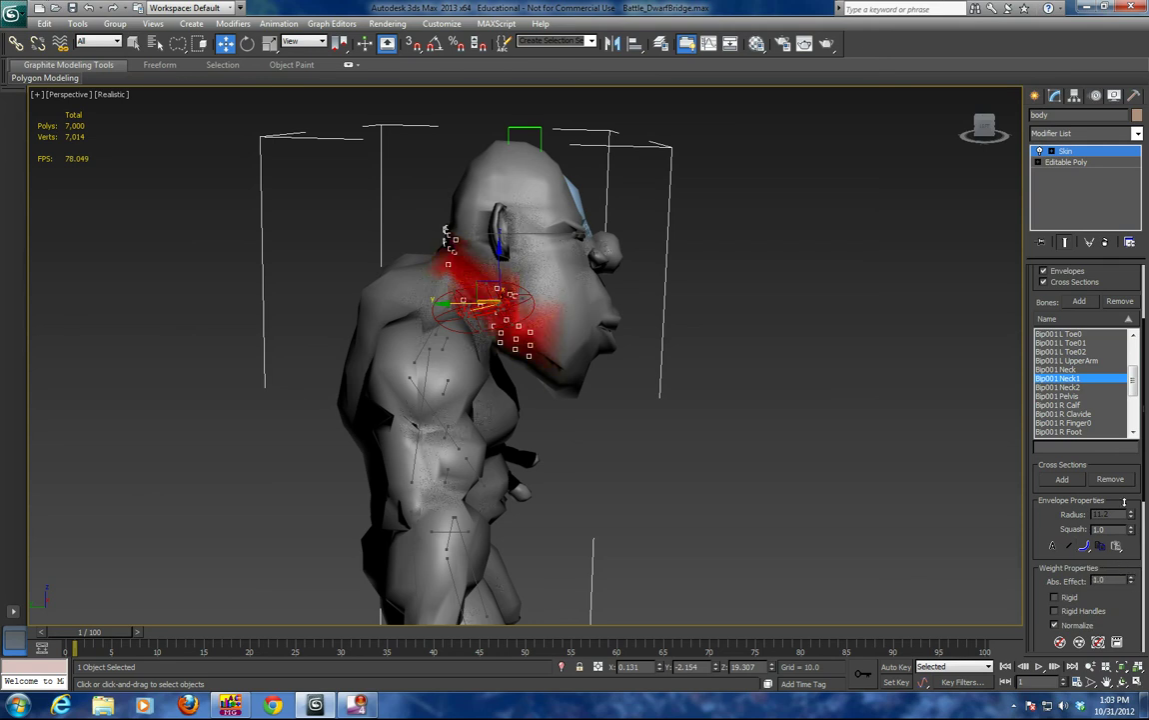
Step: Choose the Bip001 Head bone and pull in its envelope to clear the shoulders, with a radius of about 16.7
left_click(1062, 387)
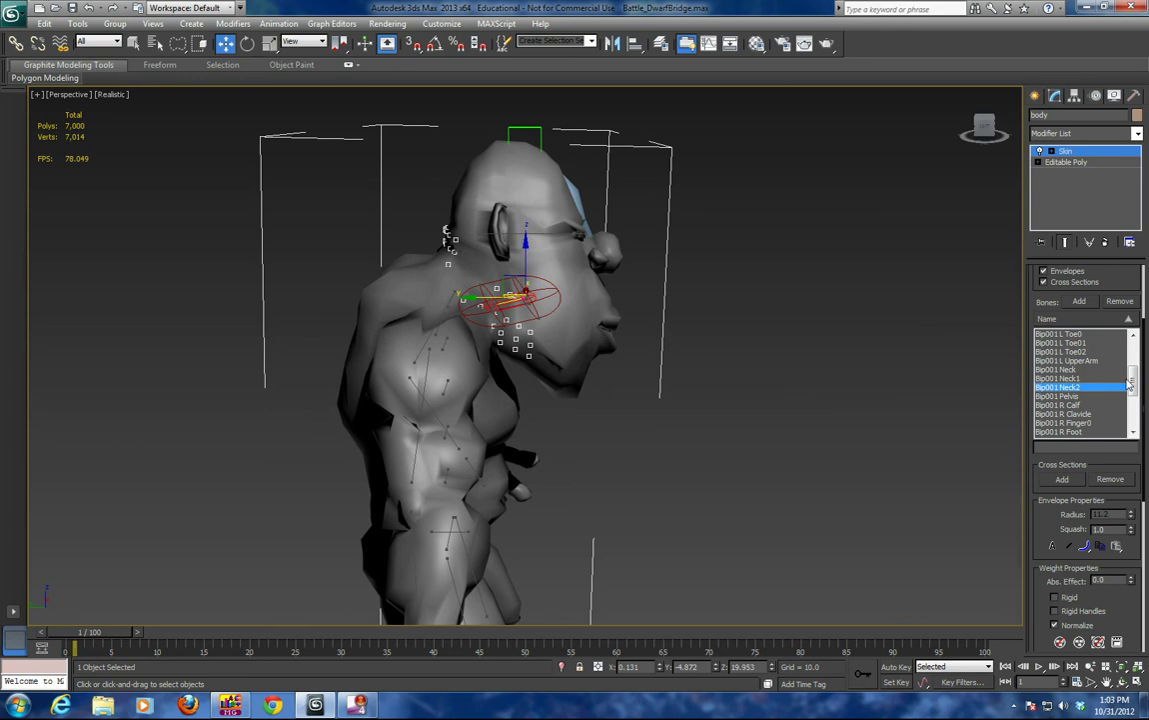
scroll(1074, 343, "up", 3)
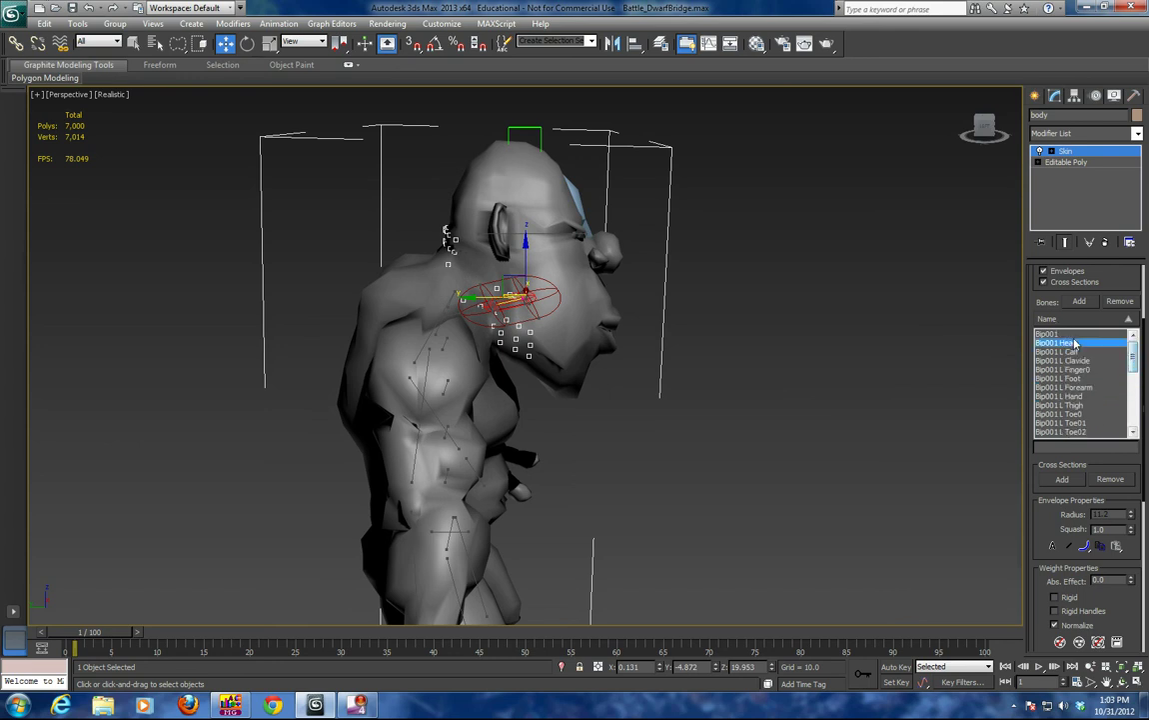
left_click(1075, 343)
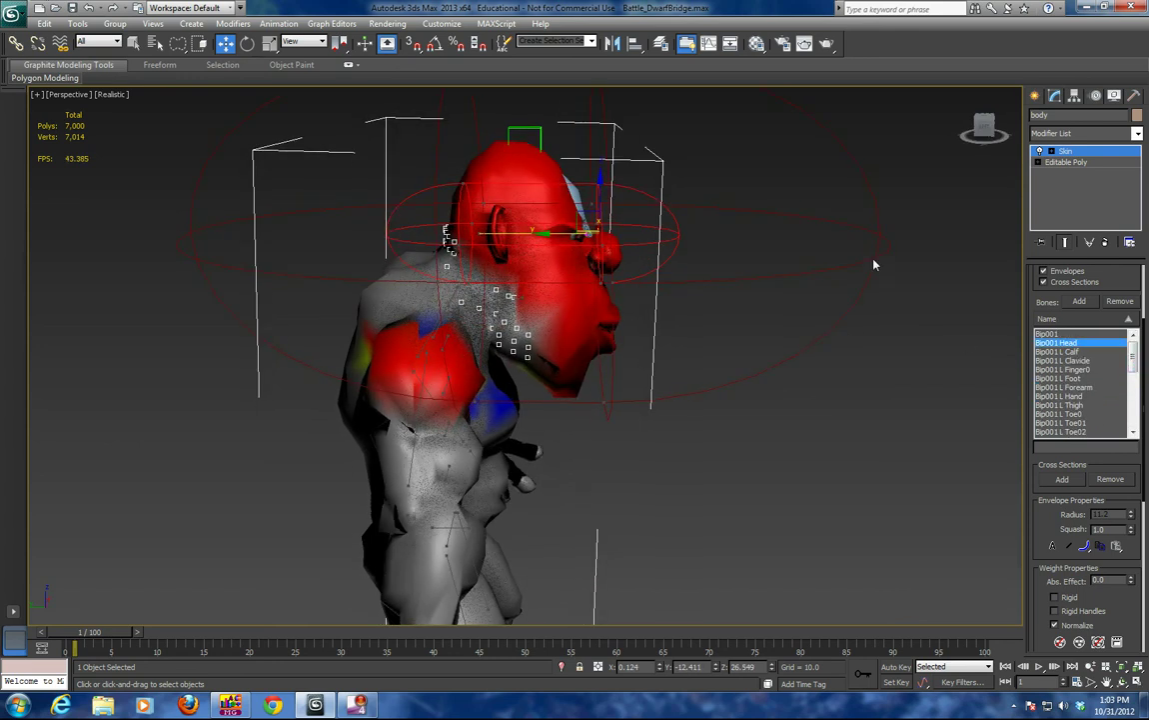
middle_click_drag(565, 201, 539, 245, "alt")
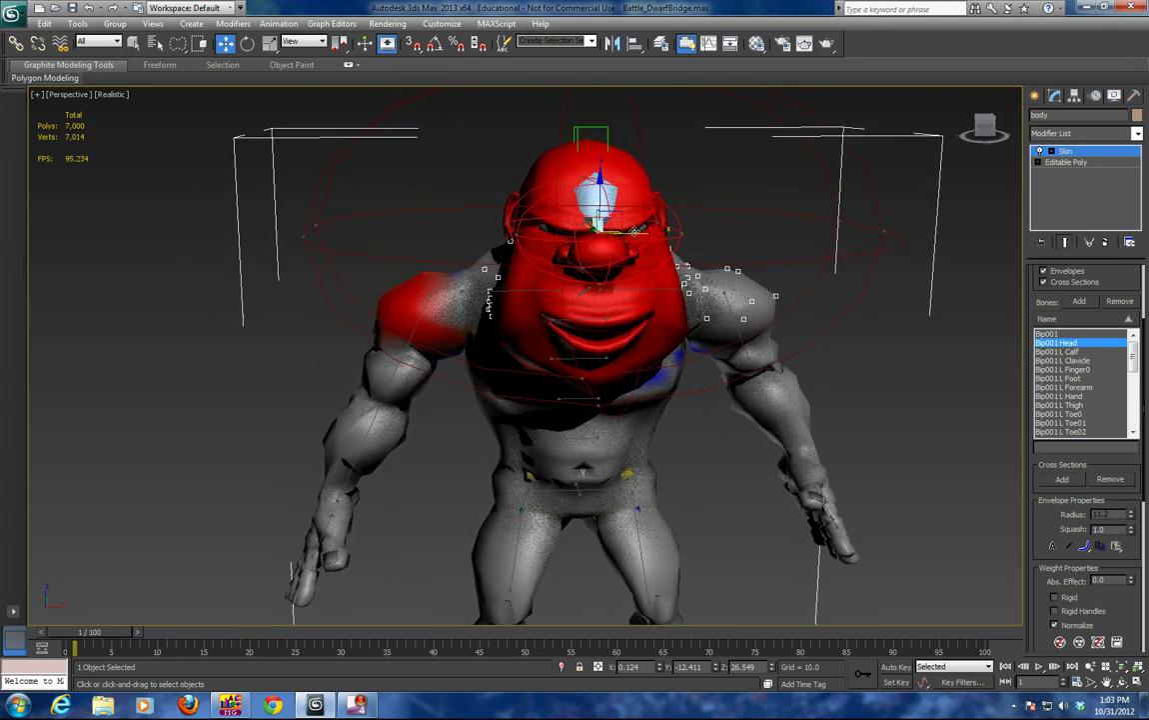
left_click(887, 229)
left_click_drag(915, 231, 720, 220)
middle_click_drag(721, 249, 806, 261, "alt")
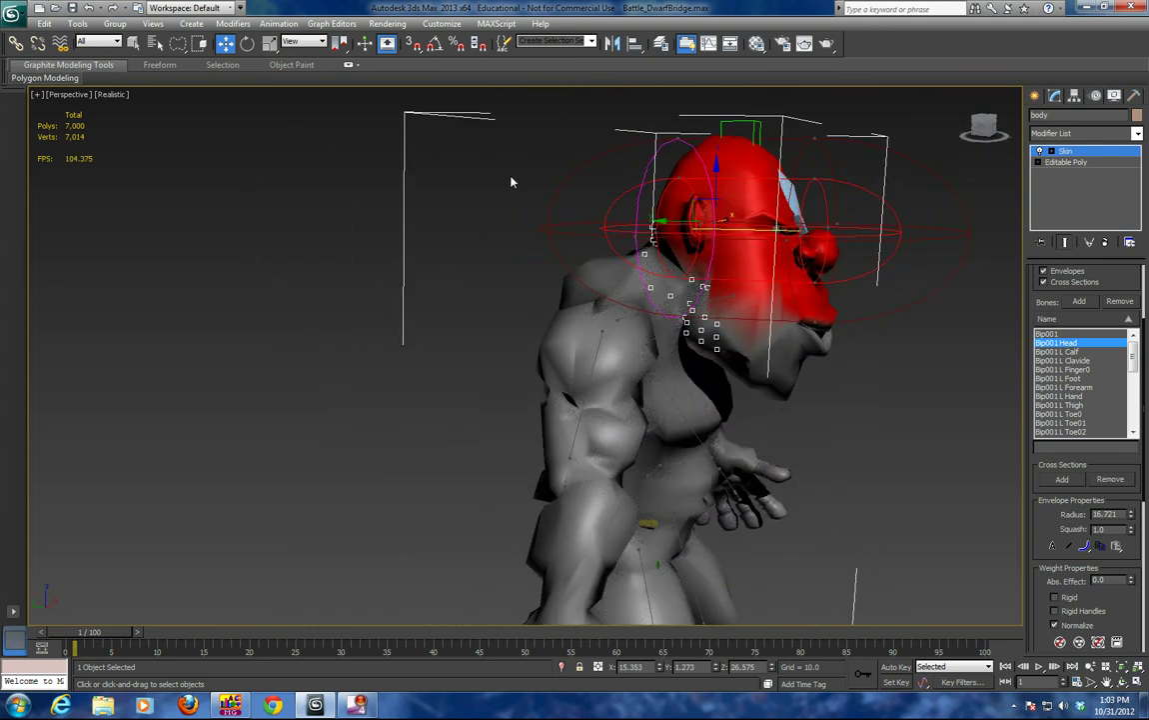
Step: Weight the vertices of the whole head, from the crown to the chin, to the Bip001 Head bone
middle_click_drag(377, 128, 569, 200, "alt")
mouse_move(853, 120)
left_mouse_down()
mouse_move(700, 100)
mouse_move(688, 159)
mouse_move(700, 240)
mouse_move(781, 362)
mouse_move(737, 358)
left_mouse_up()
mouse_move(850, 395)
left_mouse_down()
mouse_move(854, 170)
mouse_move(839, 125)
left_mouse_up()
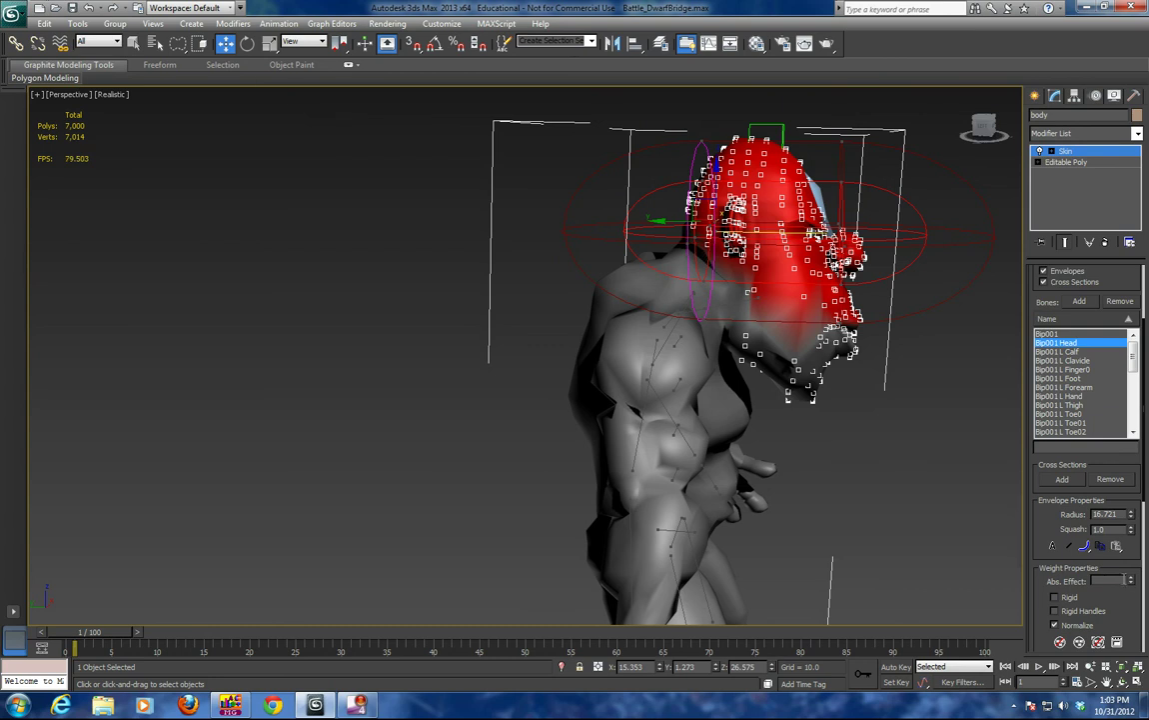
left_click_drag(1132, 583, 1117, 501)
Step: Weight the lower face and jaw vertices to Bip001 Head with an absolute effect of 1.0, and leave Skin envelope editing
mouse_move(837, 447)
left_mouse_down()
mouse_move(731, 345)
mouse_move(878, 290)
left_mouse_up()
left_click_drag(897, 452, 889, 445)
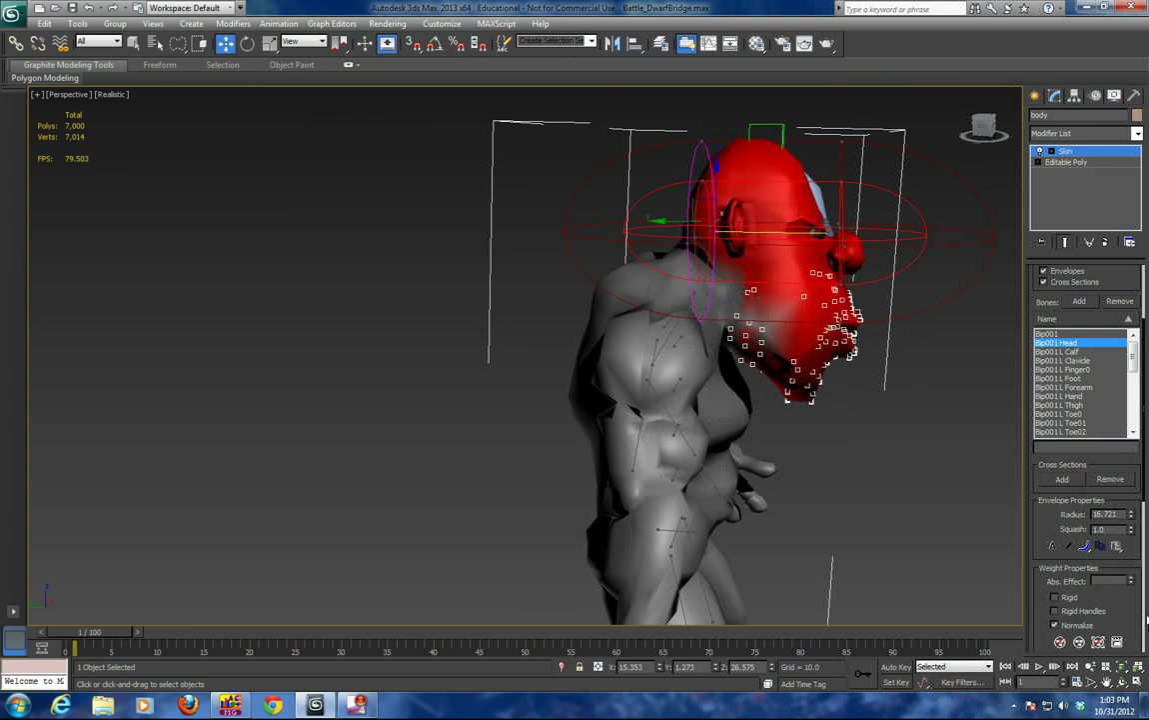
left_click_drag(1132, 586, 1117, 497)
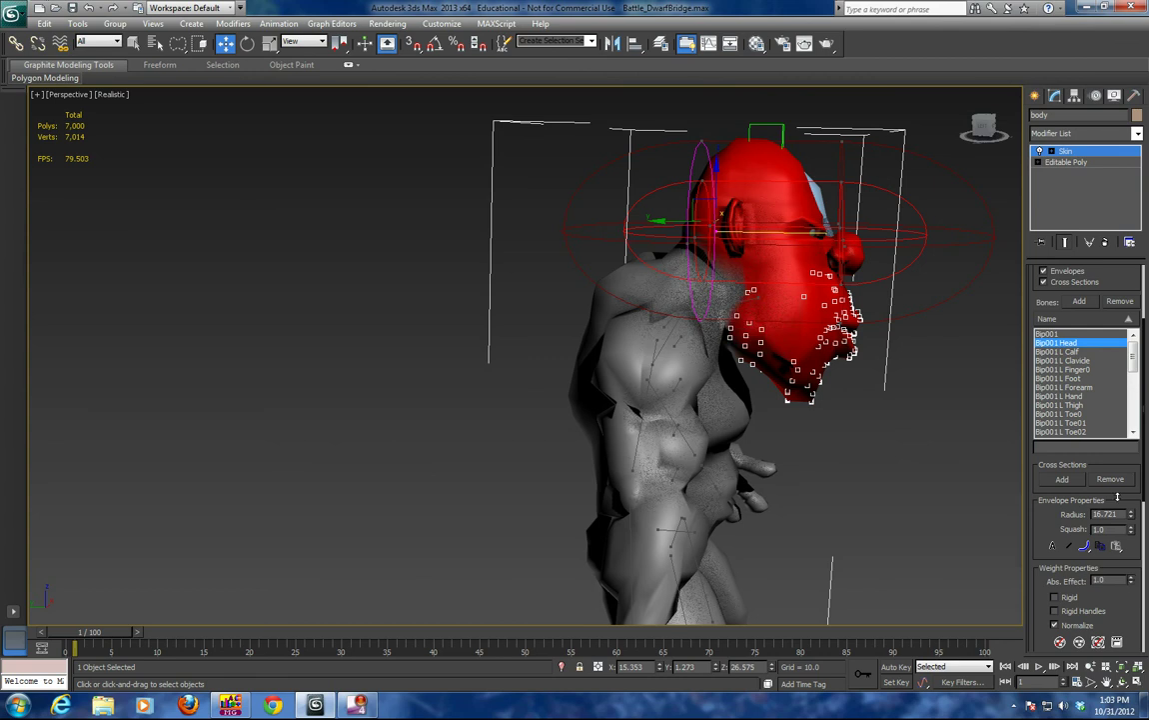
left_click(1061, 333)
left_click(1072, 153)
Step: Select the Bip001 Head bone and try rotating it to test the head and neck deformation
middle_click_drag(841, 284, 827, 253, "alt")
left_click(742, 194)
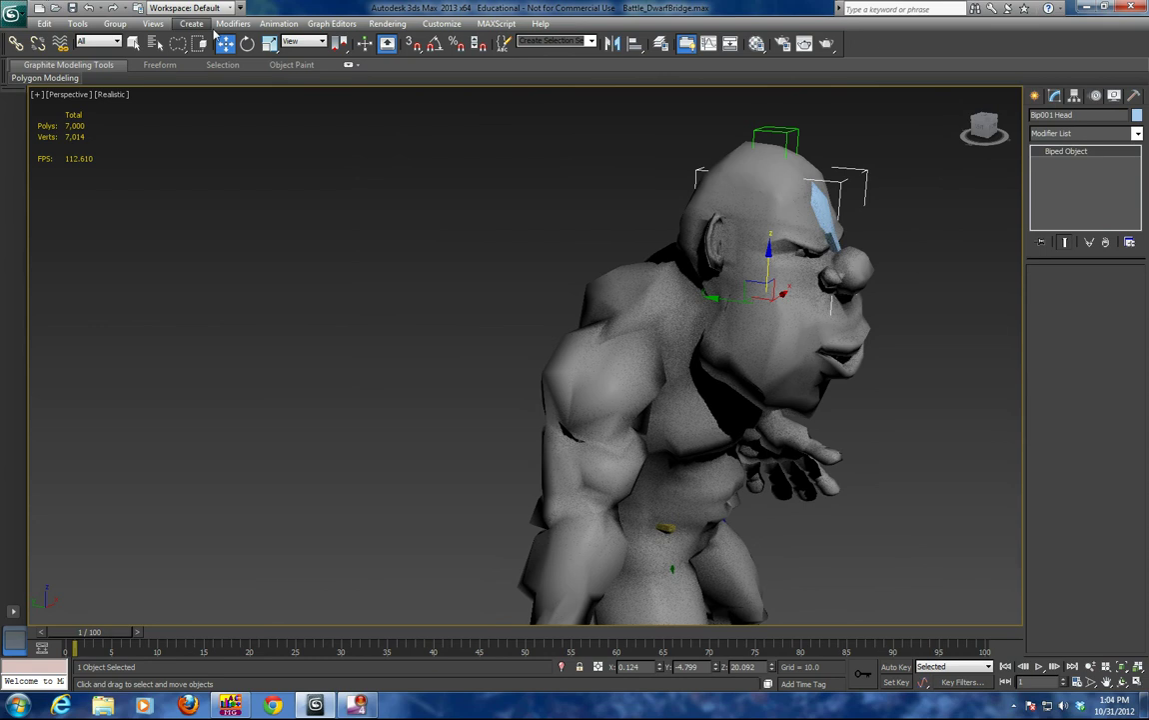
left_click(247, 43)
left_click_drag(742, 293, 691, 280)
right_click(691, 280)
left_click(691, 281)
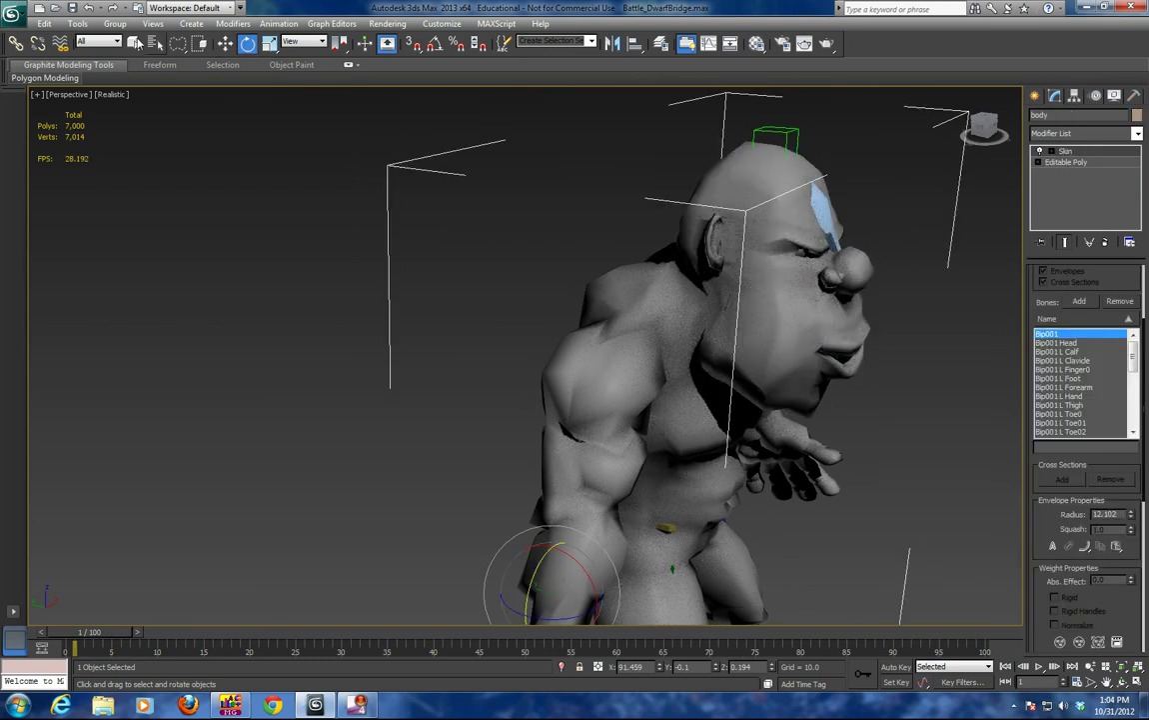
Step: Limit the selection filter to Bone and test the shoulder deformation by rotating the Bip001 L Clavicle bone
left_click(100, 41)
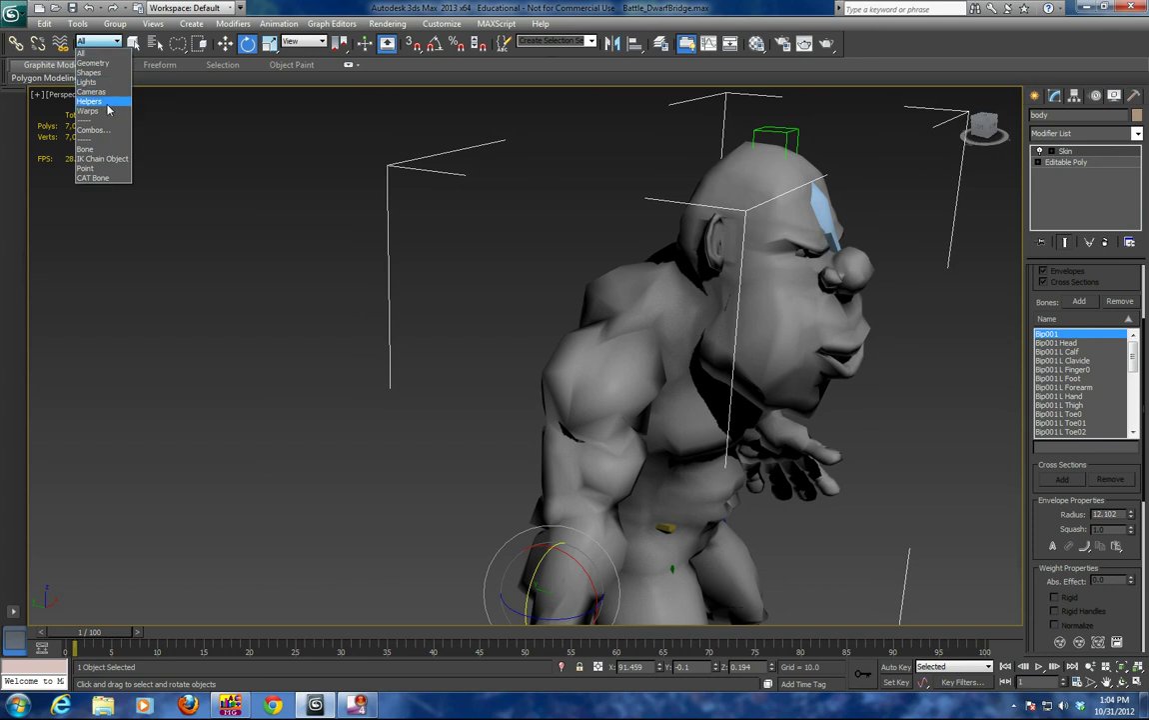
left_click(85, 149)
left_click(694, 302)
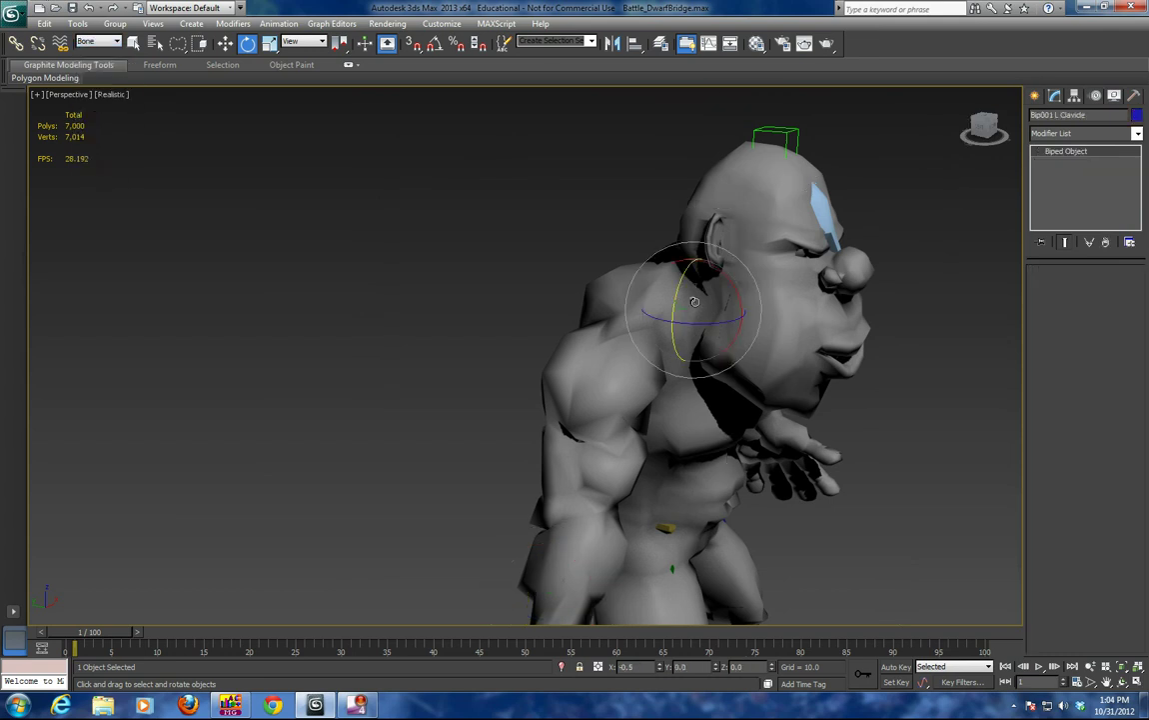
left_click_drag(728, 279, 687, 289)
middle_click_drag(695, 283, 738, 268, "alt")
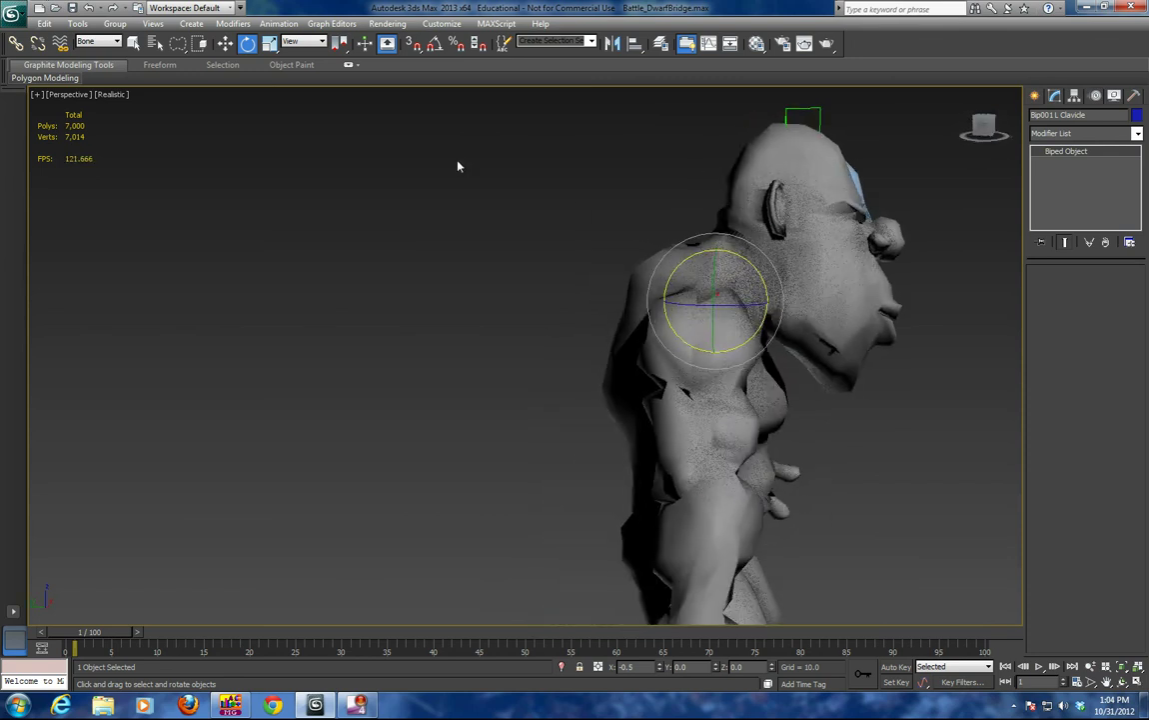
middle_click_drag(832, 368, 683, 278, "alt")
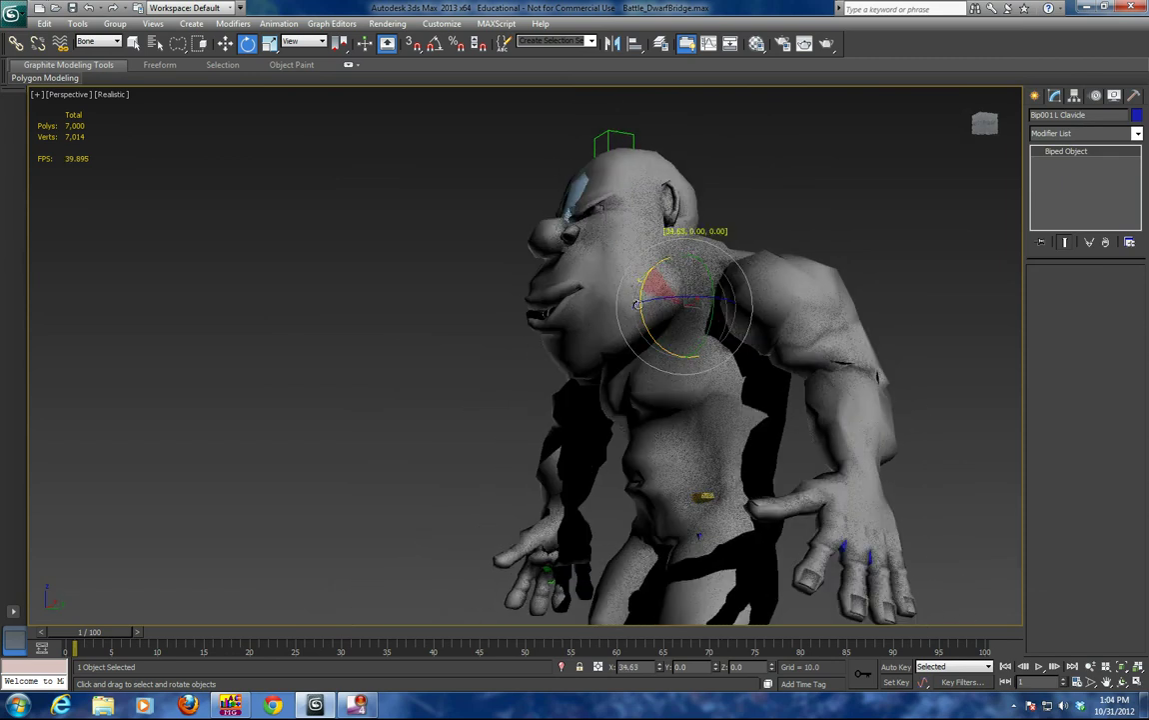
Step: Select the Bip001 Spine2 bone, try rotating the Bip001 R UpperArm bone about its X axis, and undo that rotation
left_click(682, 339)
left_click_drag(681, 339, 709, 312)
middle_click_drag(695, 304, 642, 341, "alt")
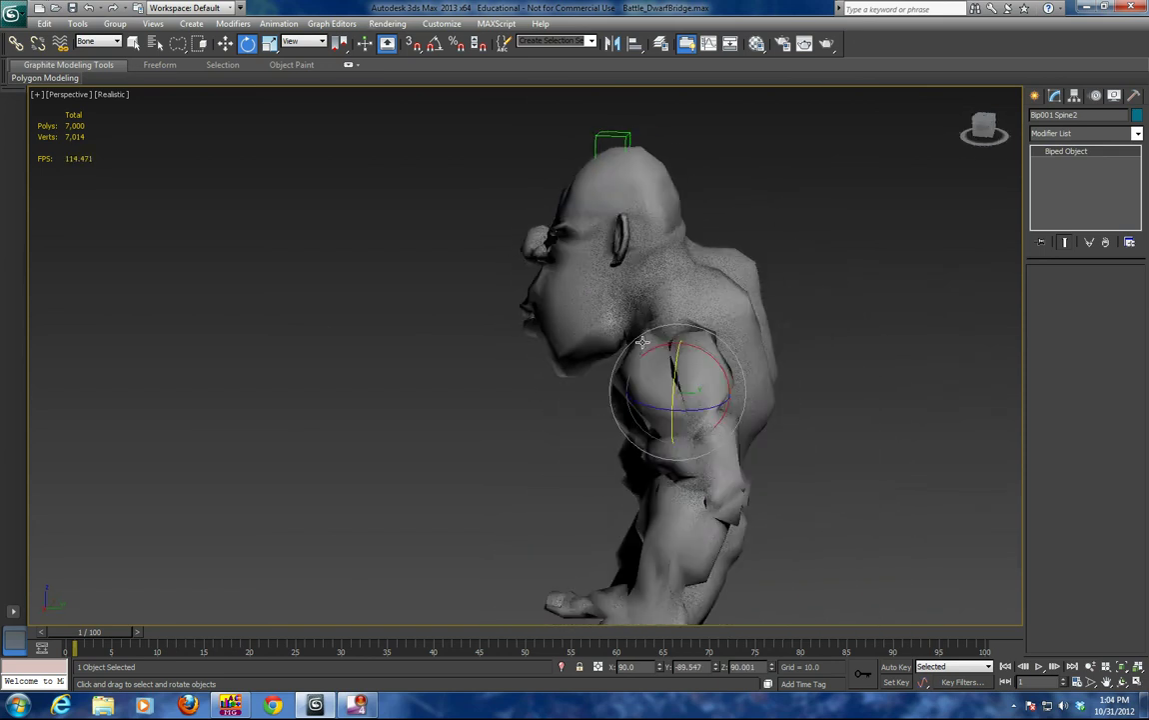
left_click(658, 253)
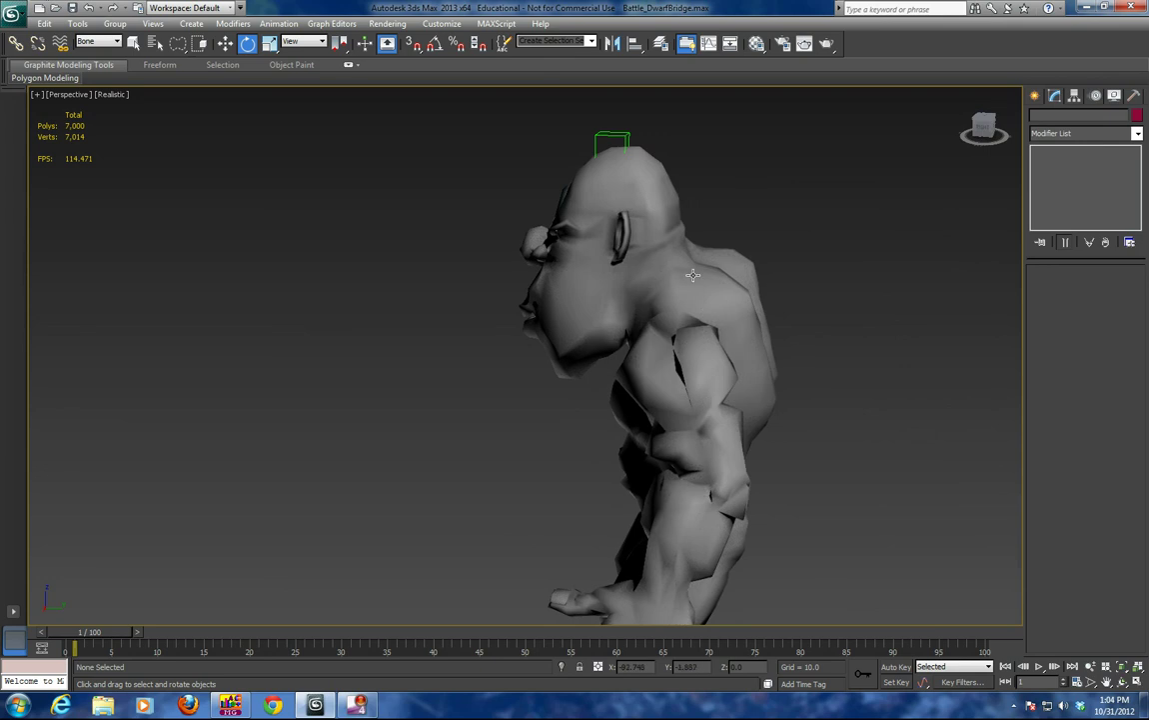
left_click(695, 264)
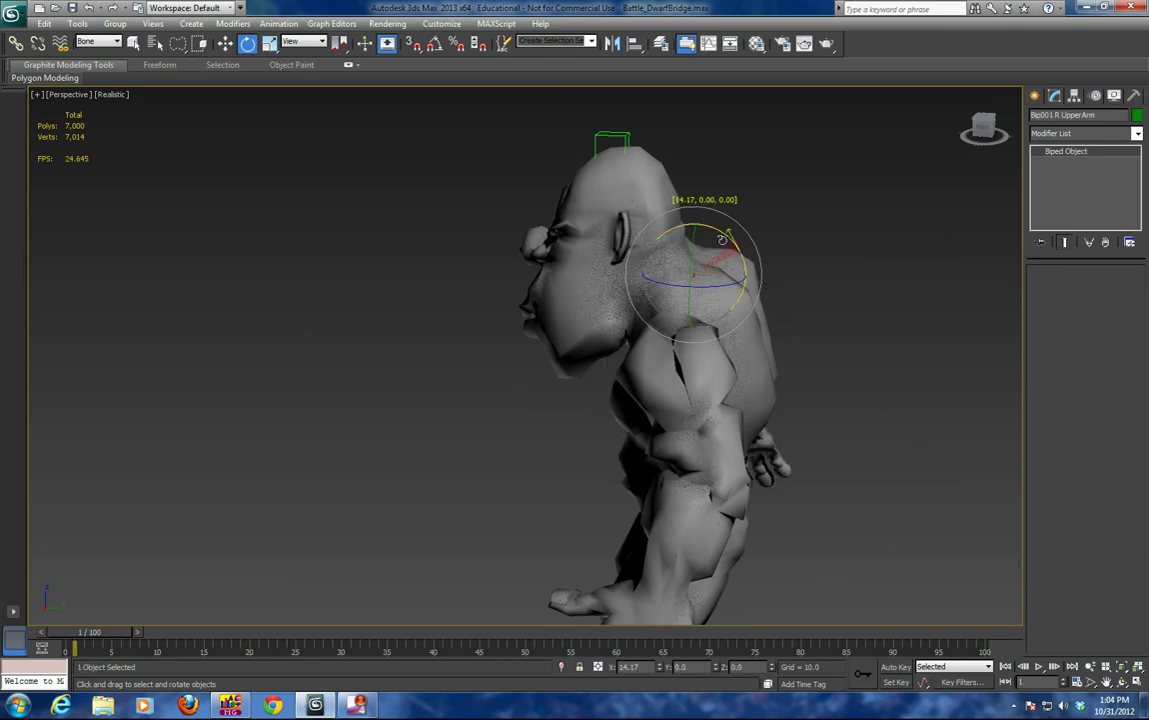
key("ctrl+z")
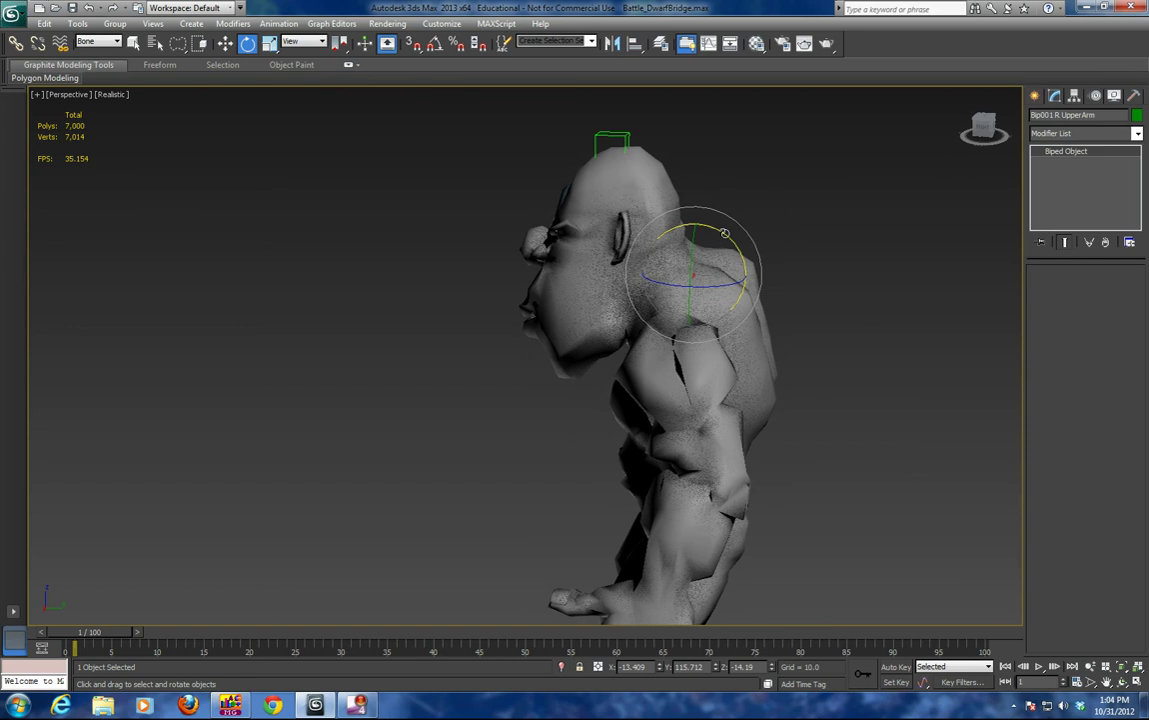